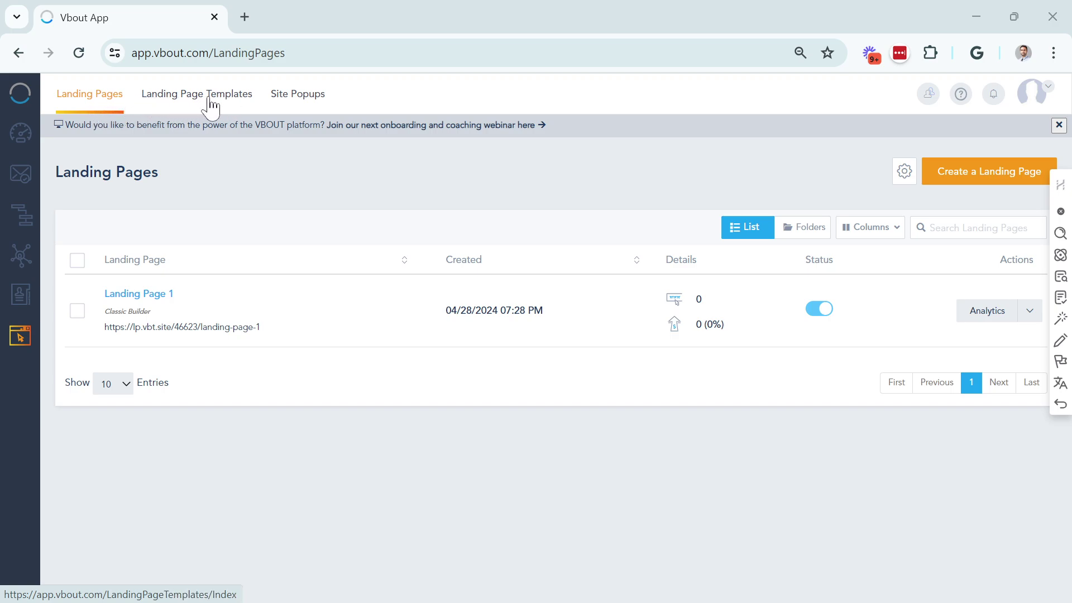
Step: Glance at the saved templates, then return to the Landing Pages list showing Landing Page 1 (Classic Builder)
left_click(211, 103)
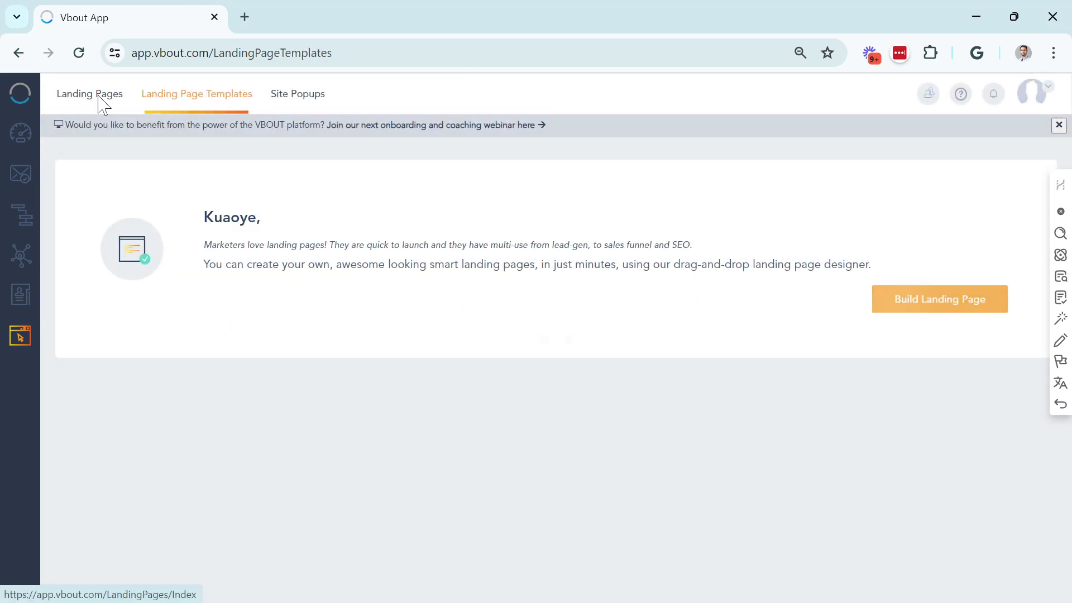
left_click(102, 103)
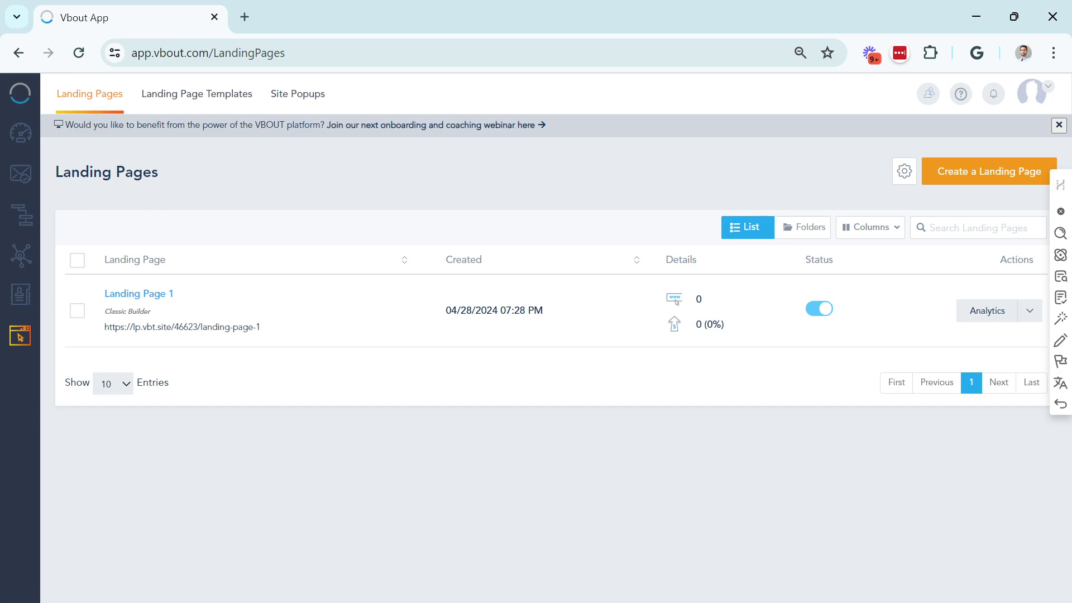
left_click_drag(151, 311, 110, 312)
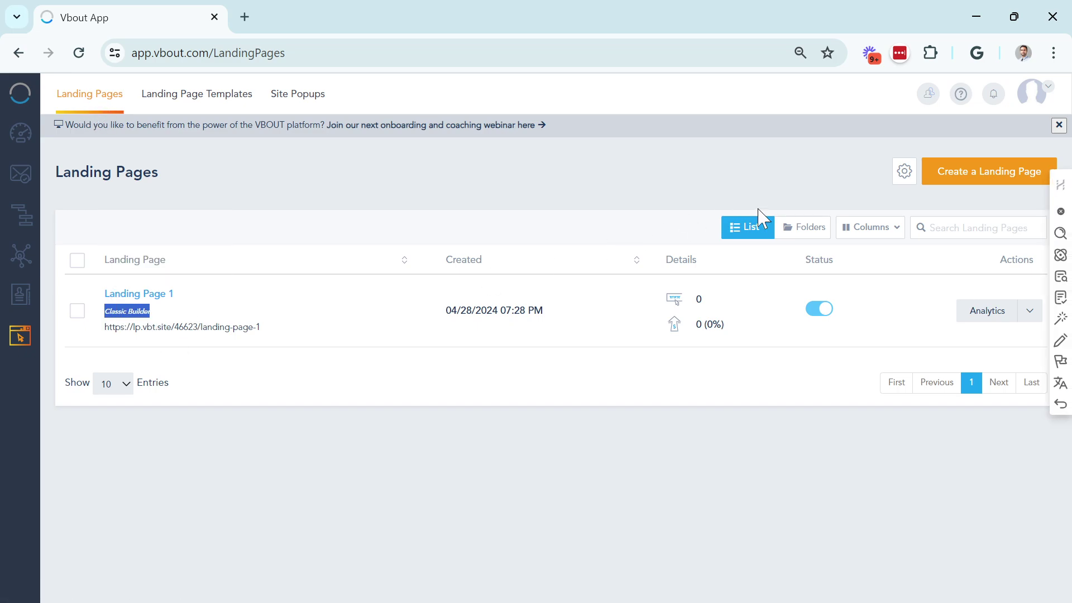
Step: Create a new landing page, compare the Classic and New Builder options, and choose New Builder
left_click(944, 176)
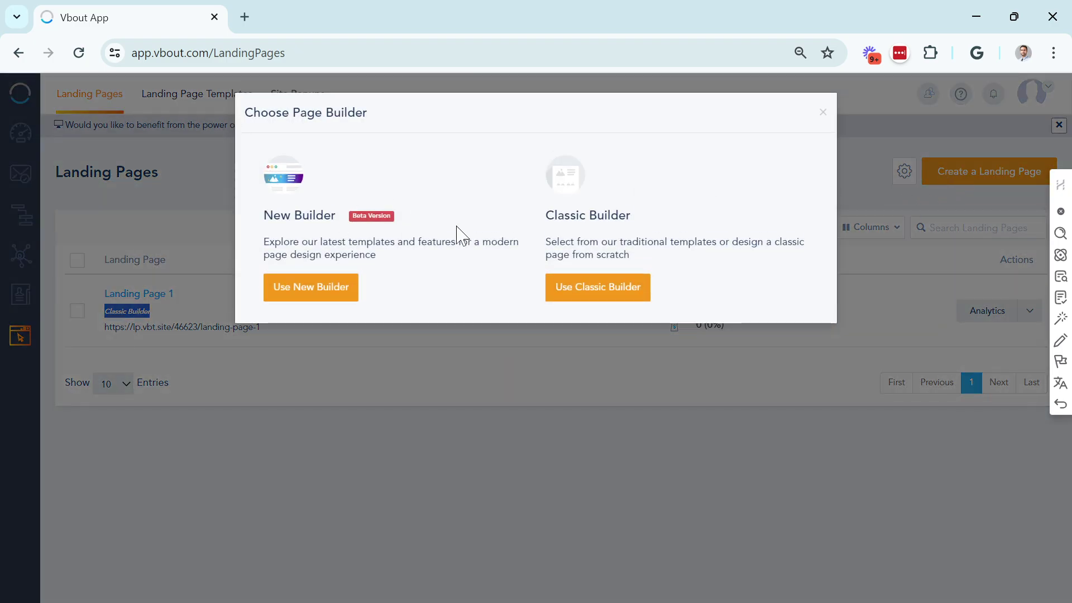
left_click_drag(547, 218, 647, 229)
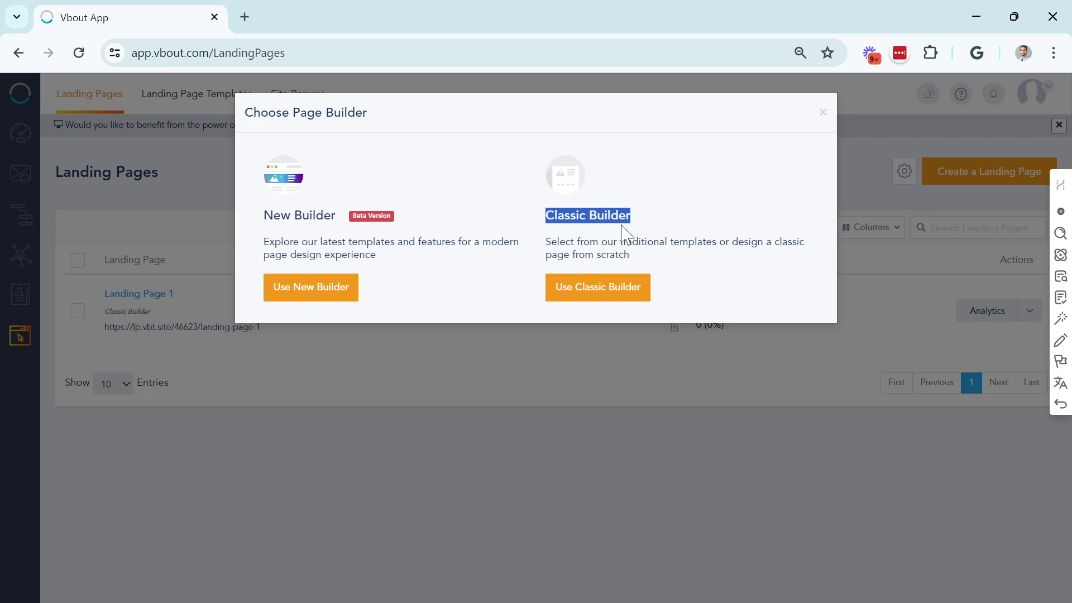
left_click_drag(342, 219, 258, 215)
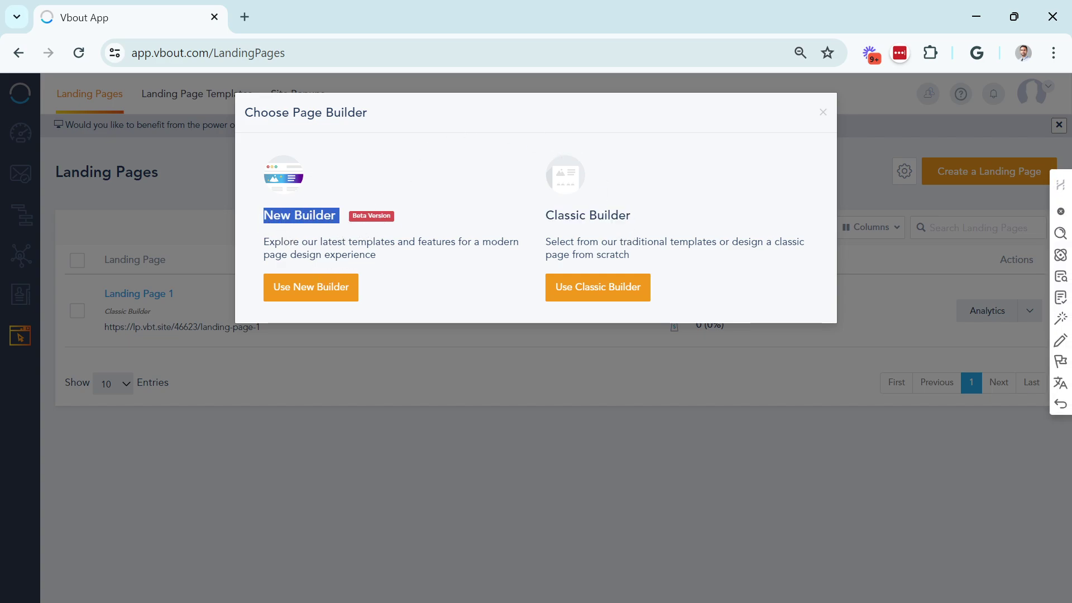
left_click(288, 305)
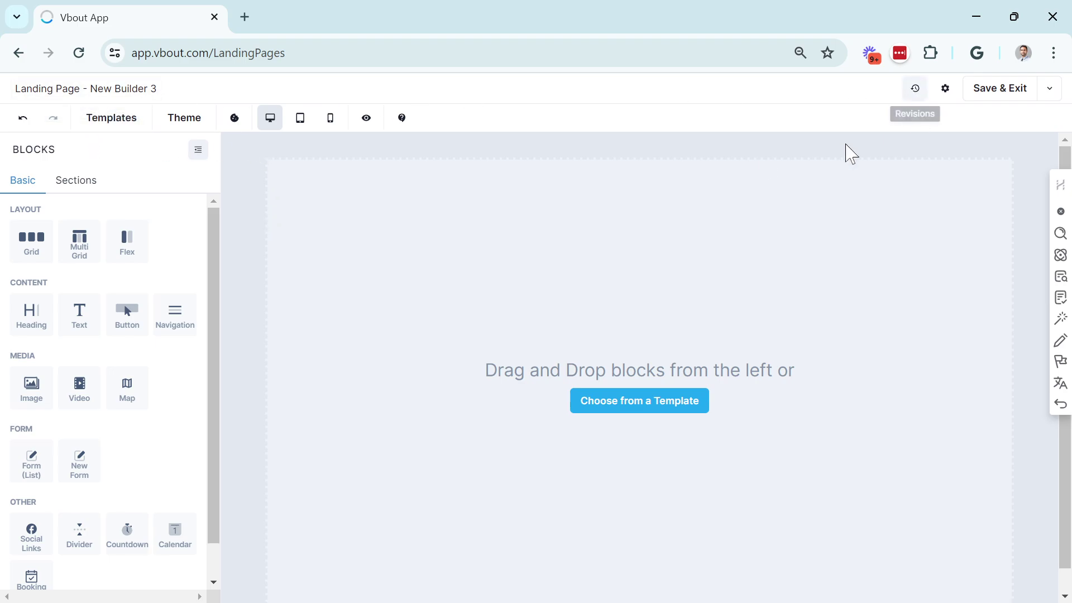
Step: Replace the landing page title with 'Sample Page' and confirm it
left_click(84, 88)
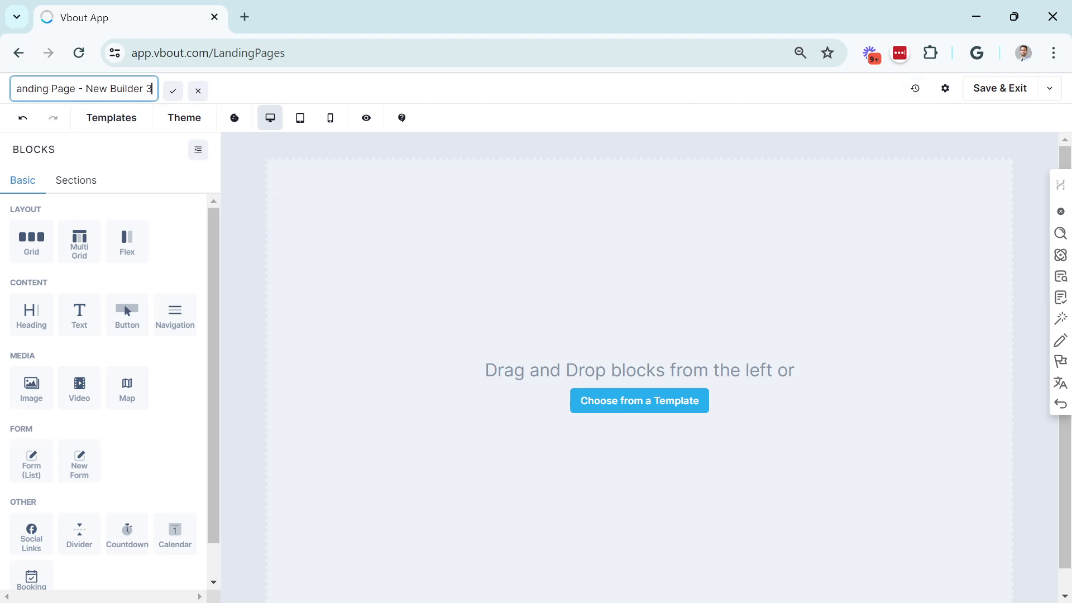
key("ctrl+a")
type("S")
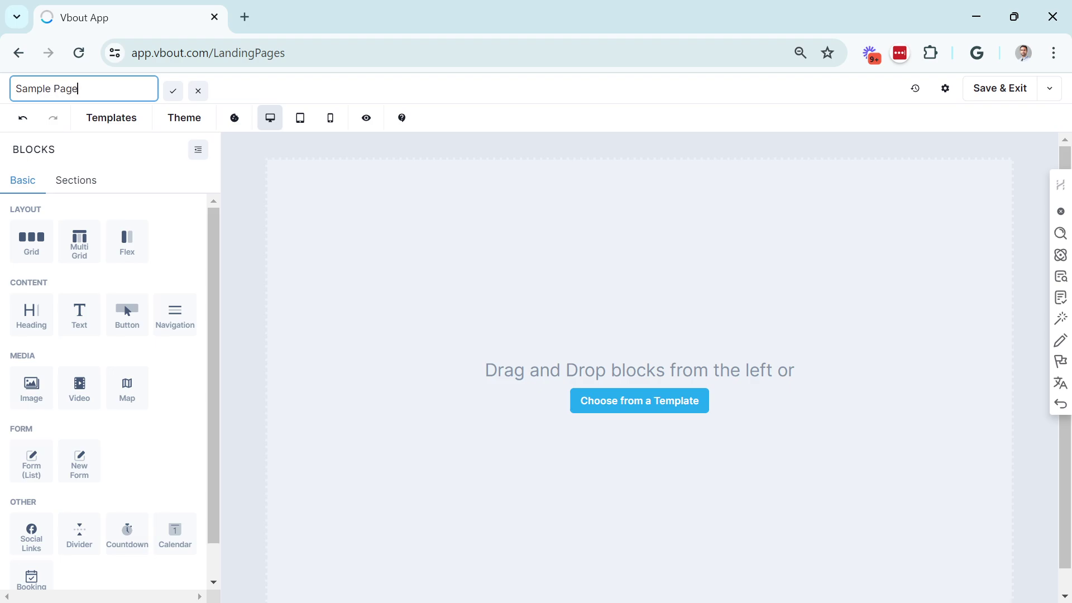
left_click(174, 90)
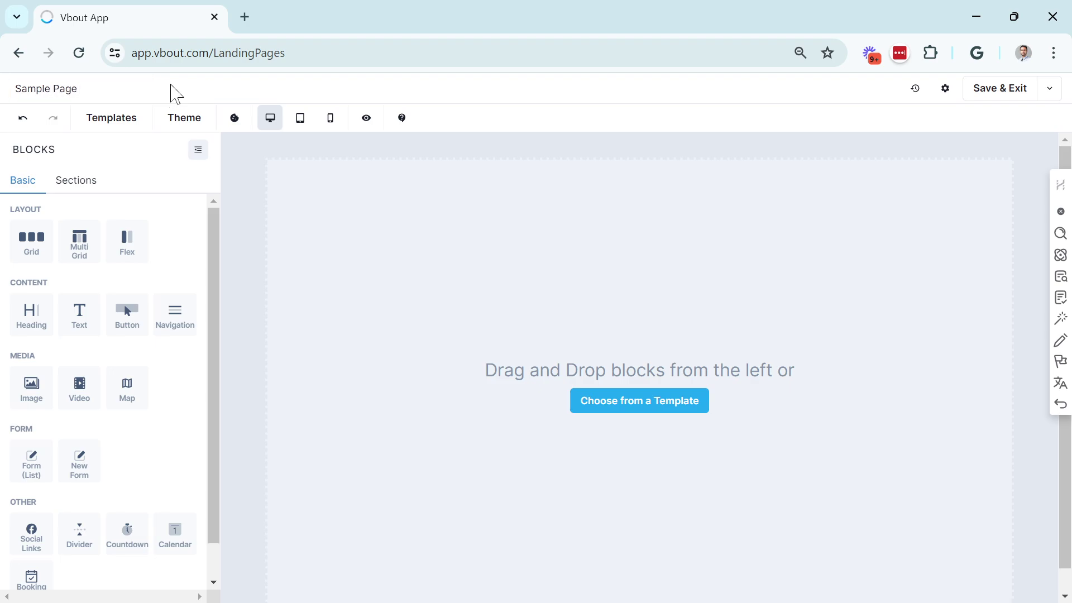
Step: Open the template gallery and preview the Author template
left_click(111, 120)
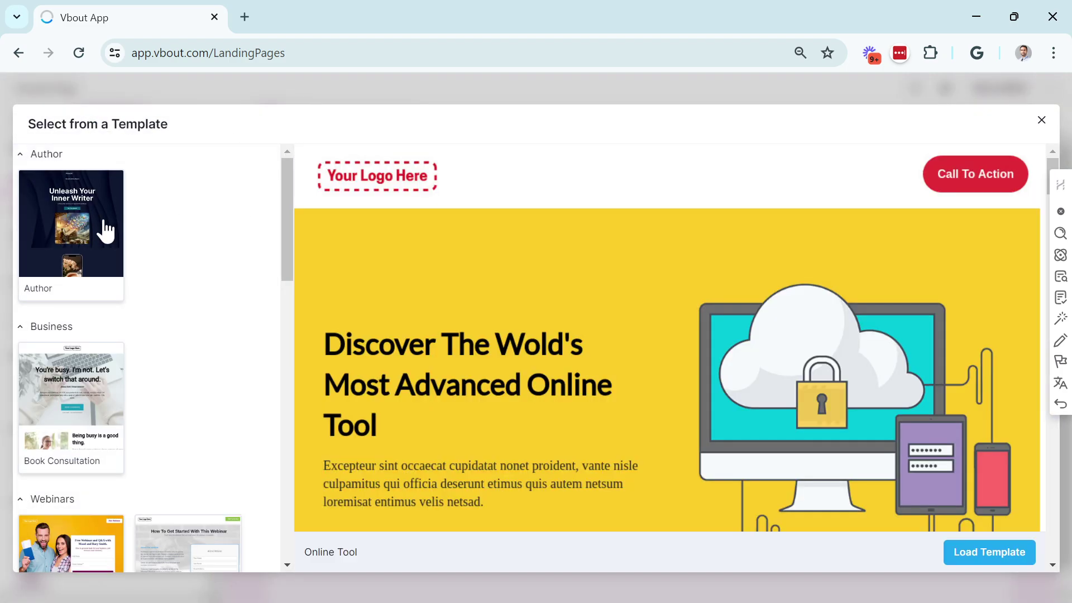
left_click(106, 229)
scroll(355, 287, "down", 5)
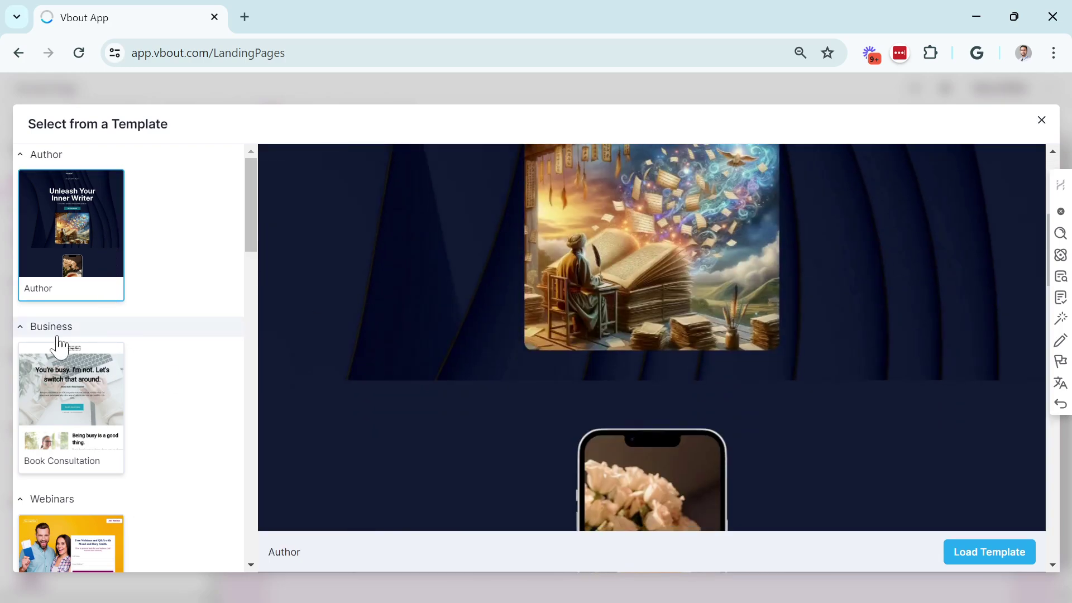
Step: Scroll through the Book Consultation template preview, then close the gallery without loading it
left_click(72, 413)
scroll(363, 341, "down", 10)
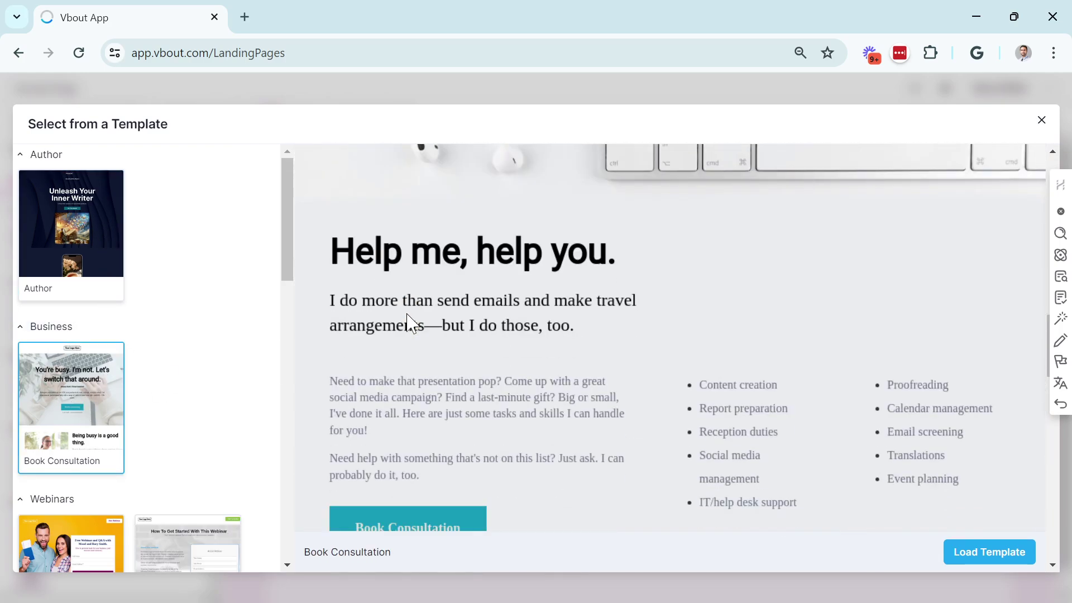
scroll(408, 319, "down", 6)
scroll(131, 358, "down", 6)
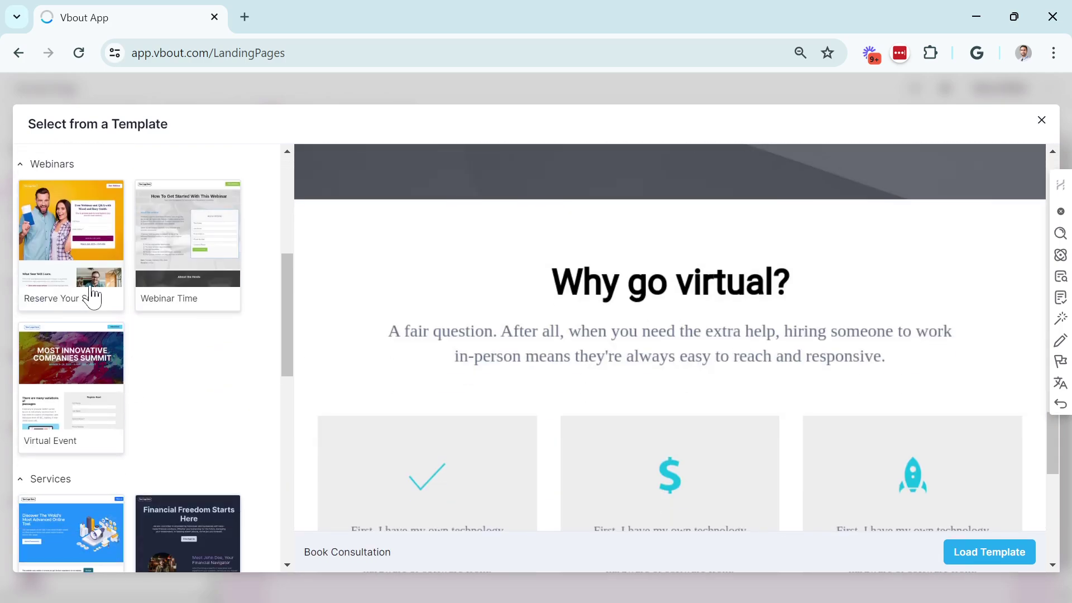
scroll(91, 287, "down", 4)
scroll(89, 285, "down", 6)
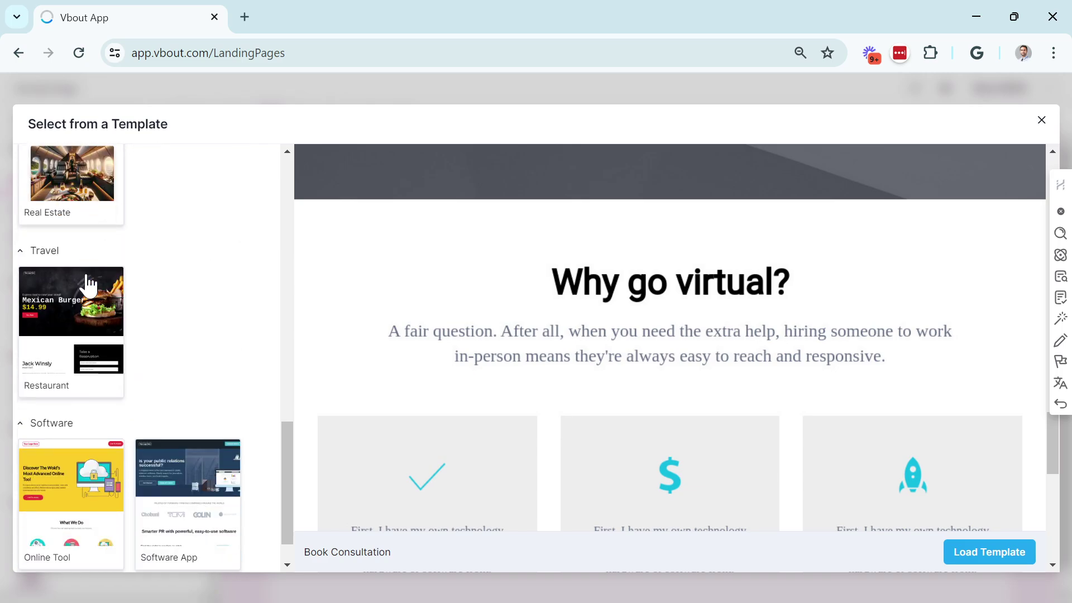
scroll(89, 285, "up", 14)
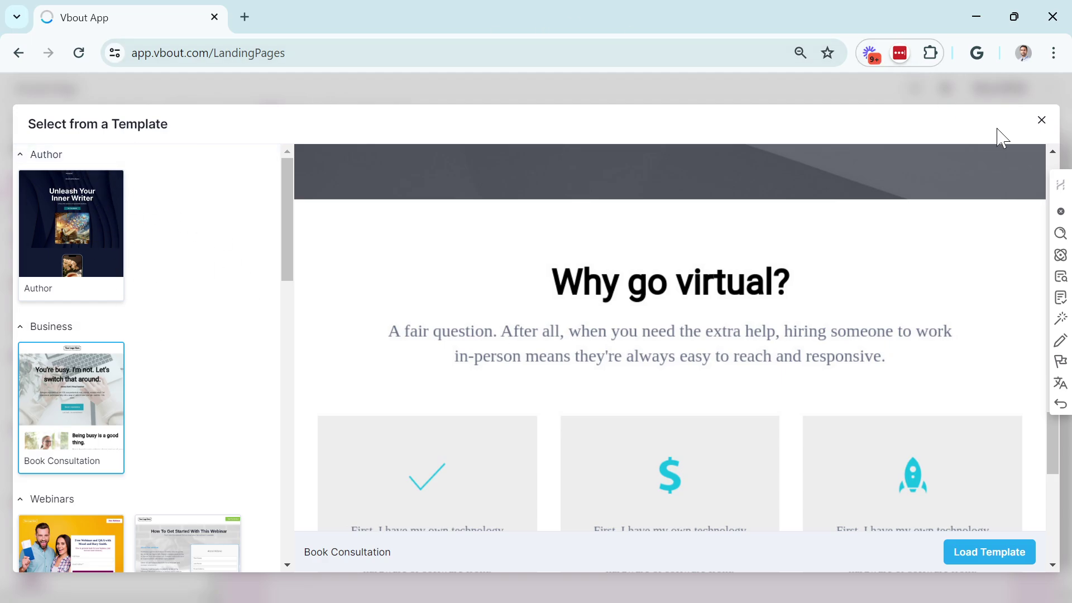
scroll(76, 272, "down", 1)
scroll(77, 272, "down", 4)
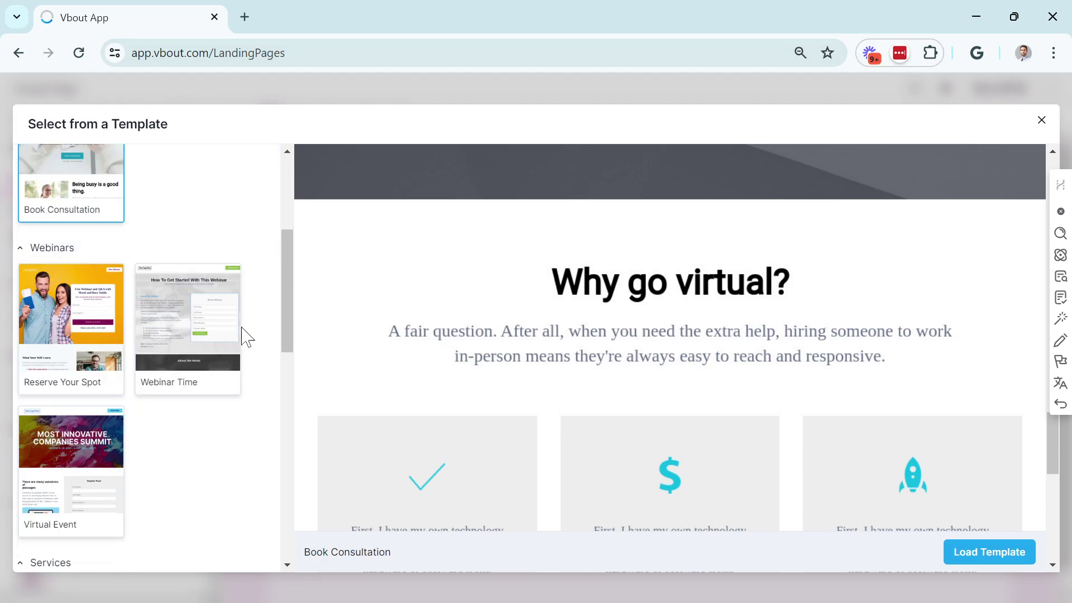
scroll(424, 335, "down", 6)
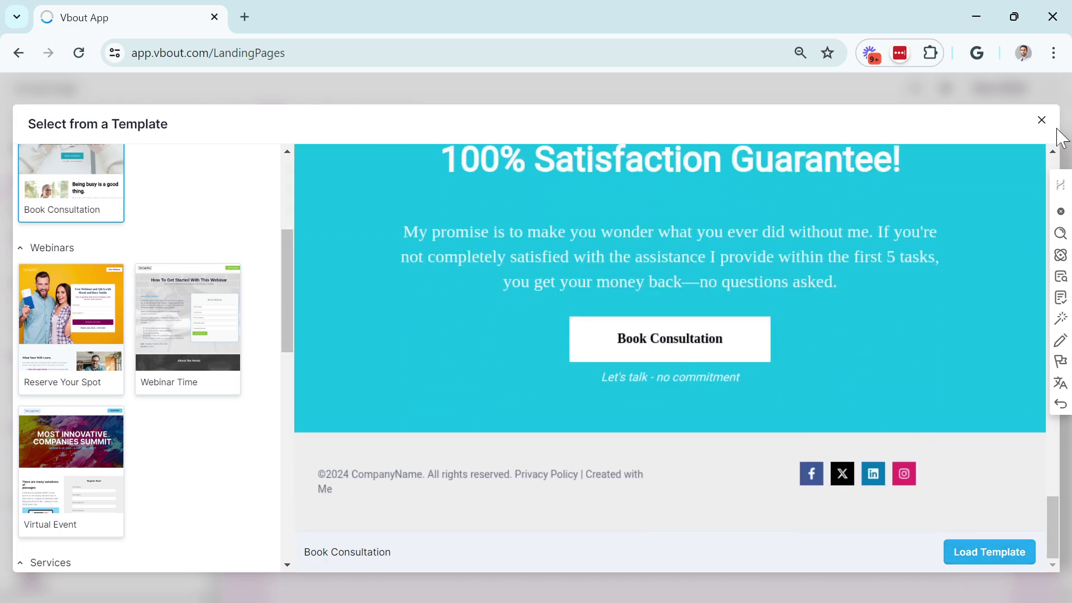
left_click(1042, 121)
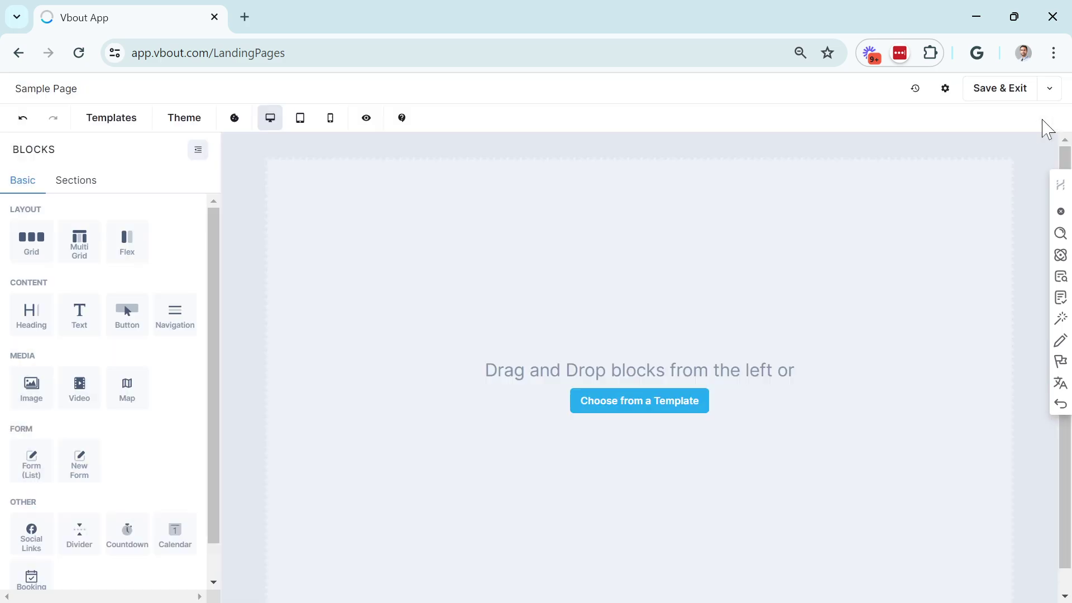
left_click(182, 133)
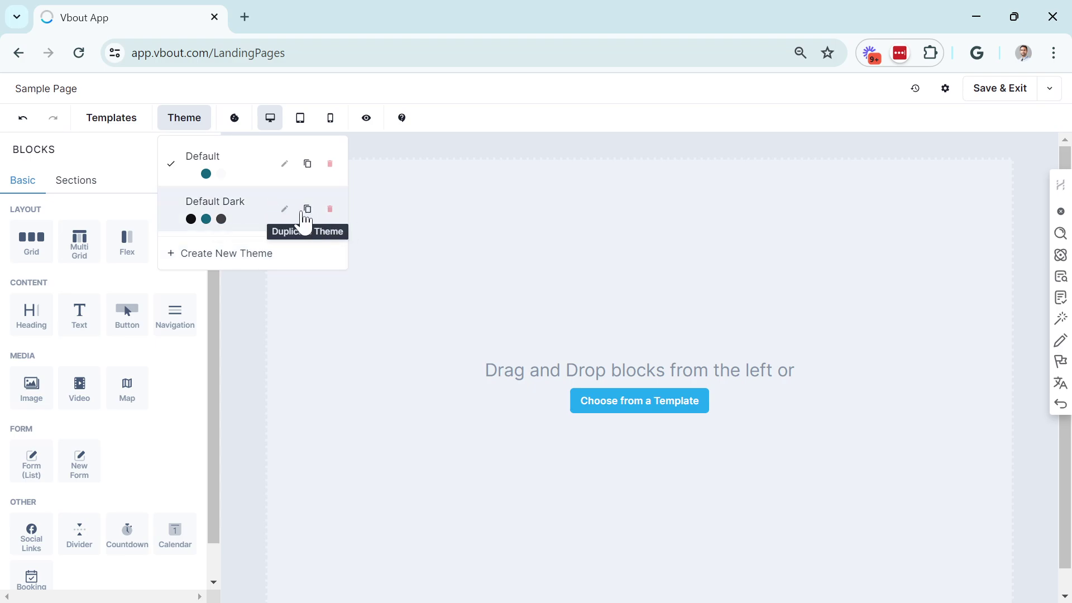
left_click(246, 263)
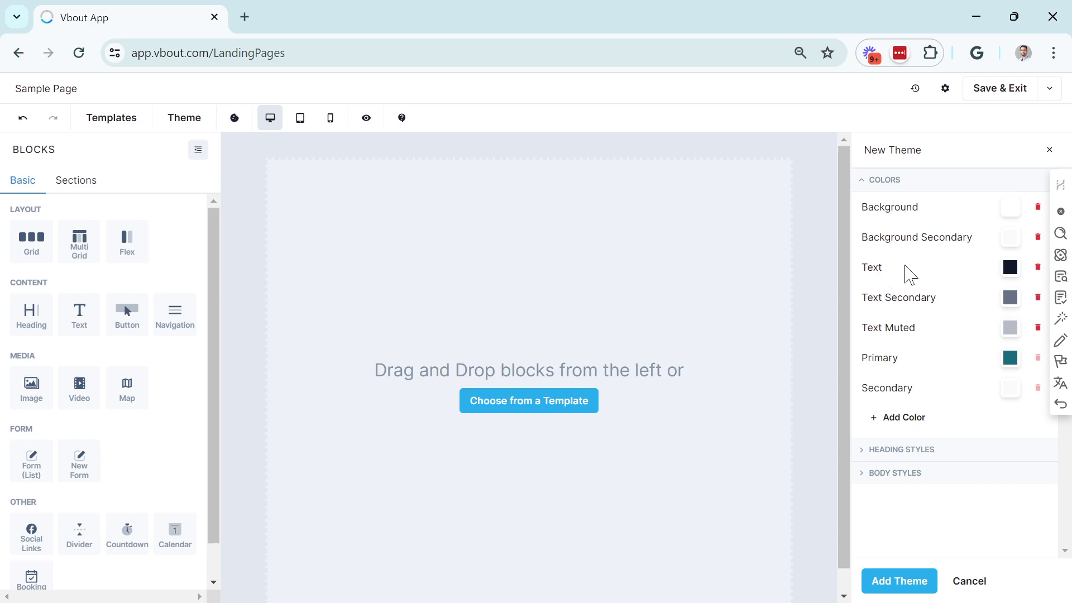
left_click(922, 424)
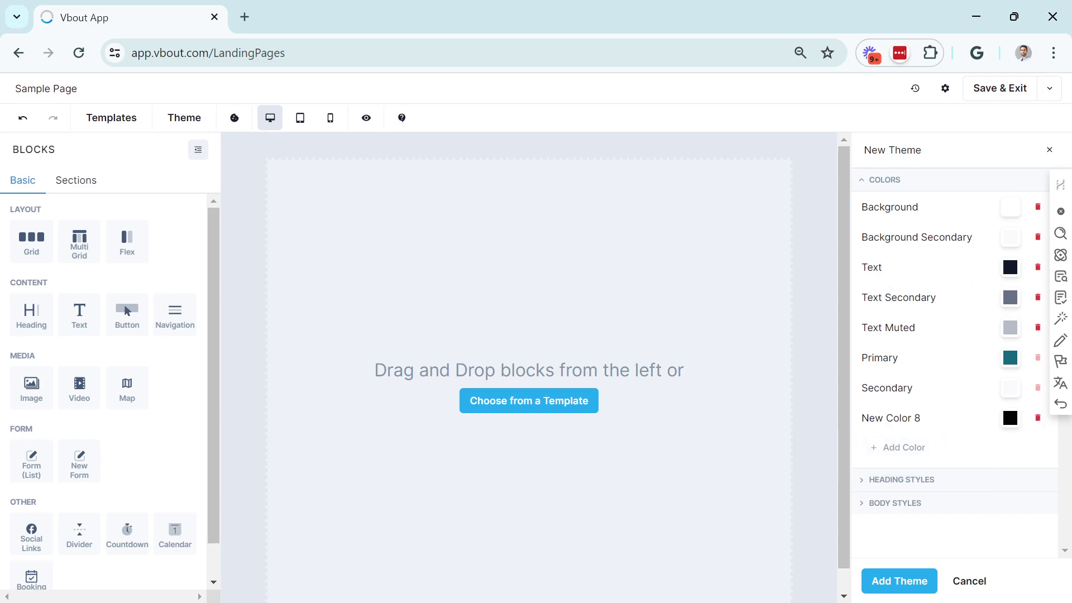
left_click(916, 479)
scroll(924, 471, "down", 5)
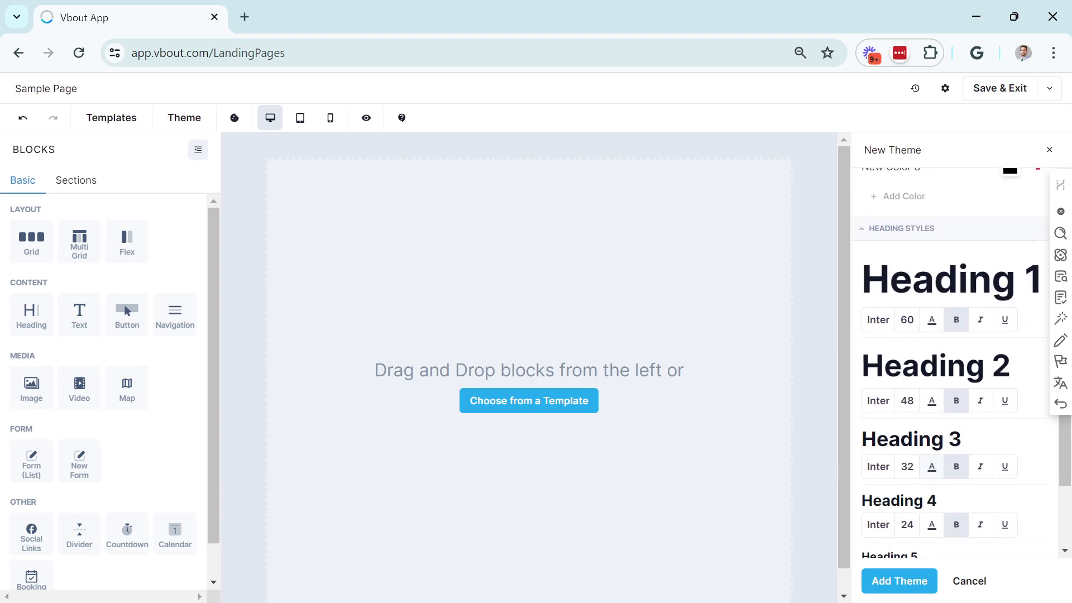
left_click(899, 546)
scroll(942, 444, "down", 3)
scroll(931, 443, "up", 7)
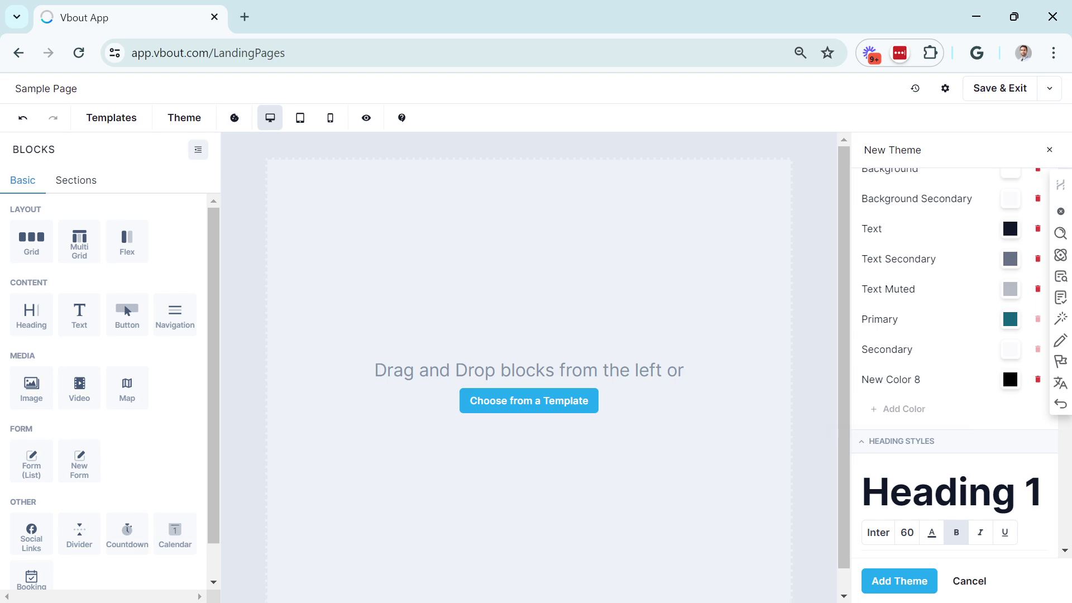
left_click(185, 119)
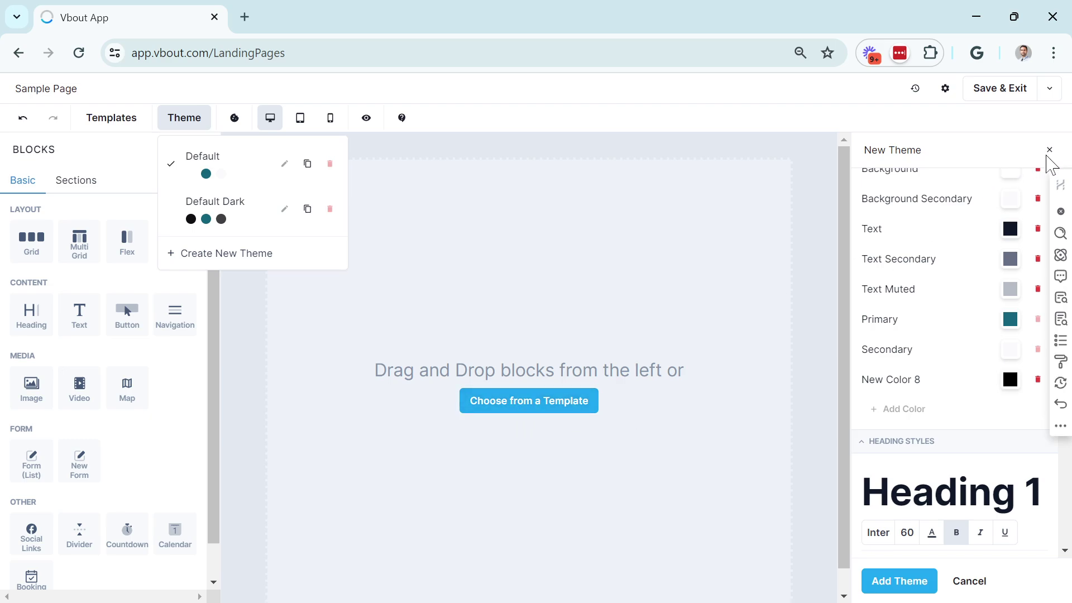
left_click(193, 120)
left_click(974, 581)
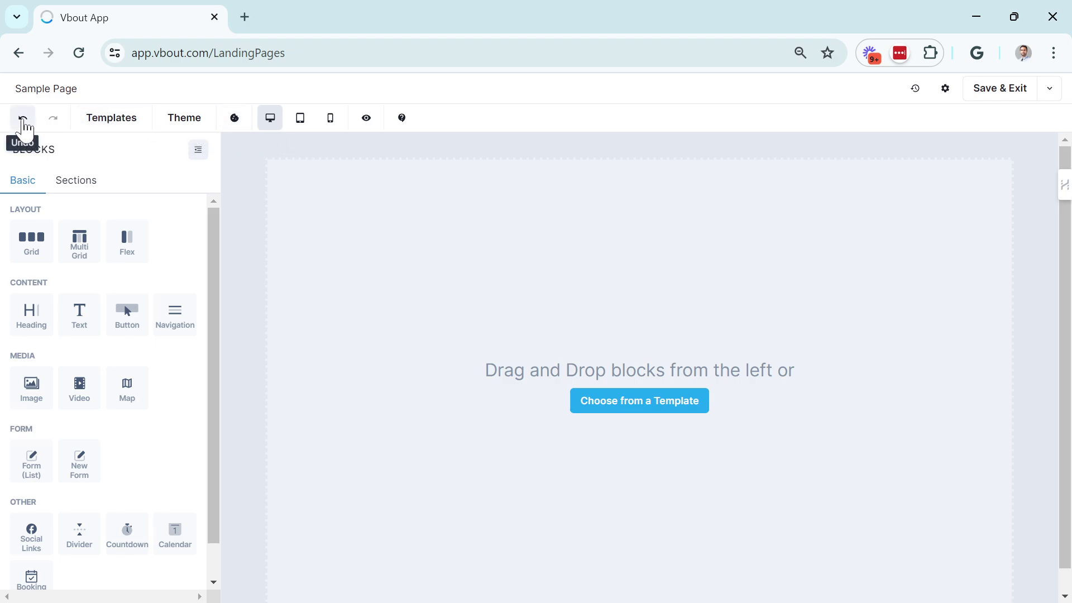
Step: Check the cookie banner's country list and Design tab without choosing countries, then return to Blocks
left_click(235, 122)
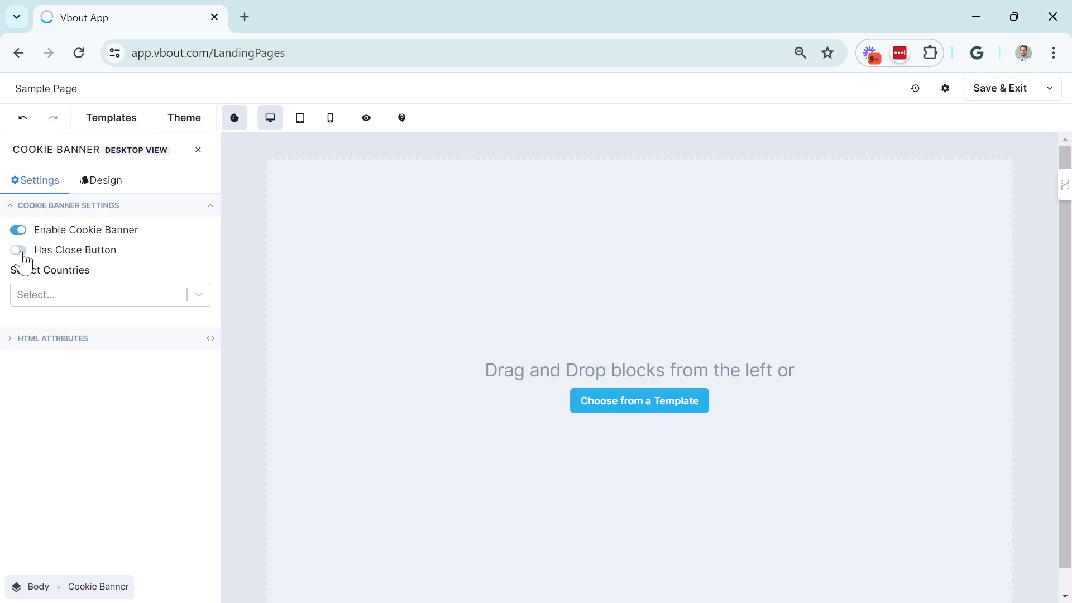
left_click(199, 295)
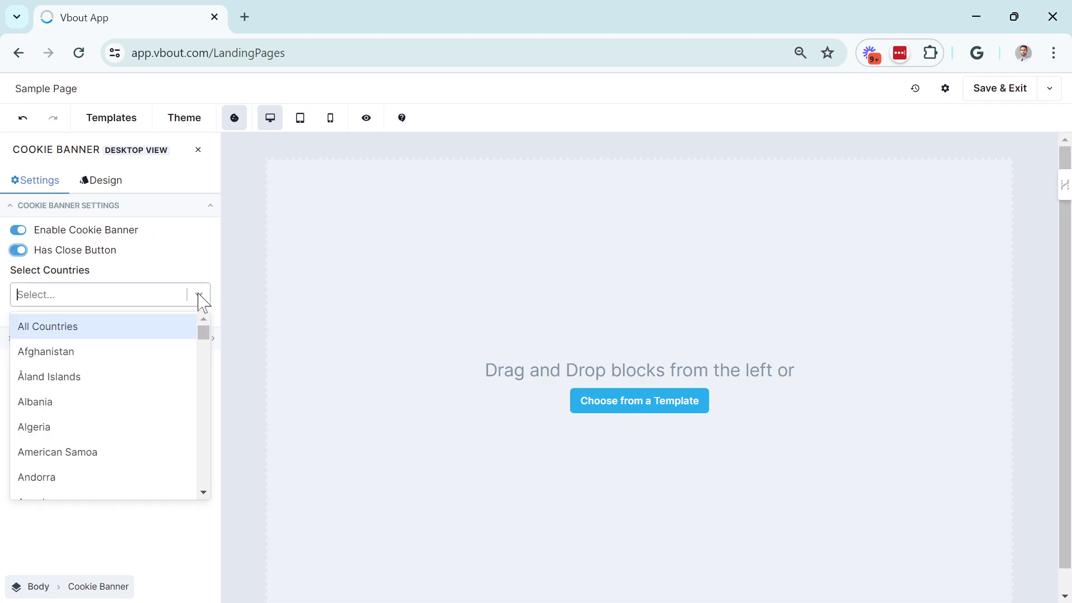
left_click(211, 276)
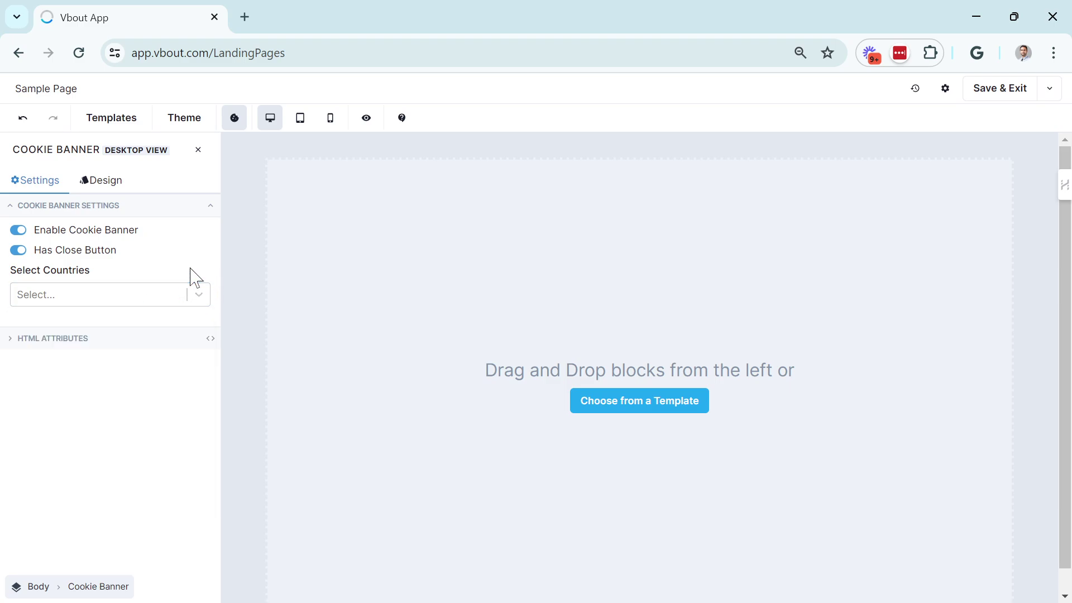
left_click(199, 296)
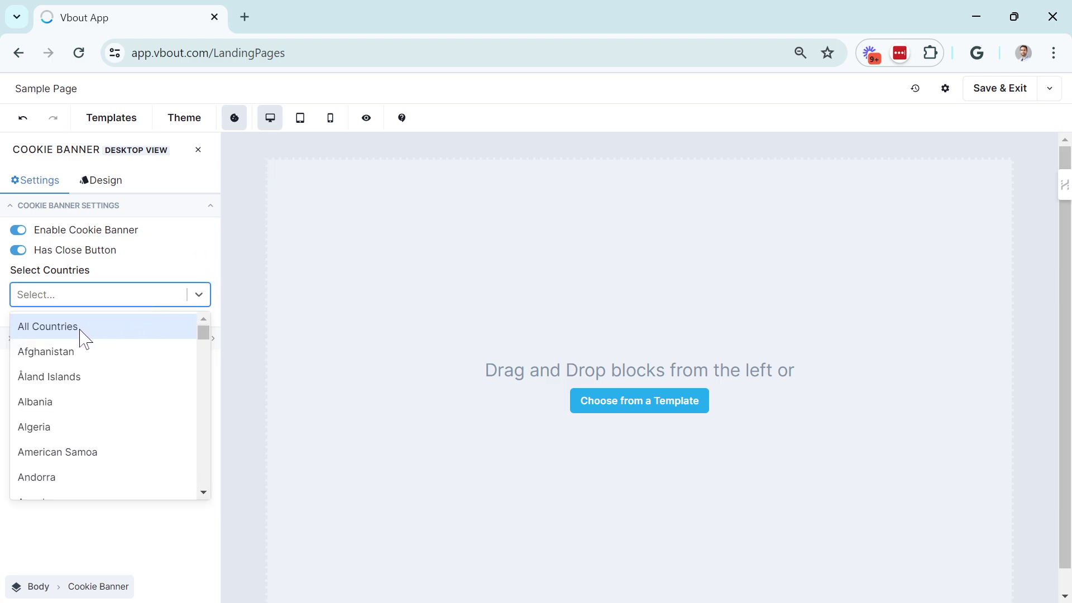
left_click(194, 269)
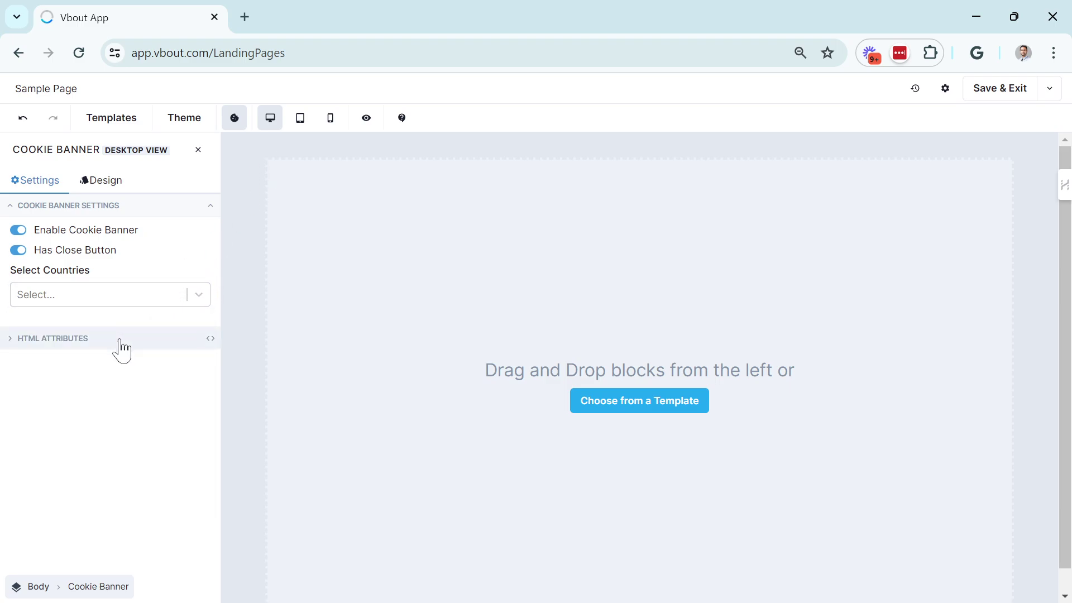
left_click(101, 182)
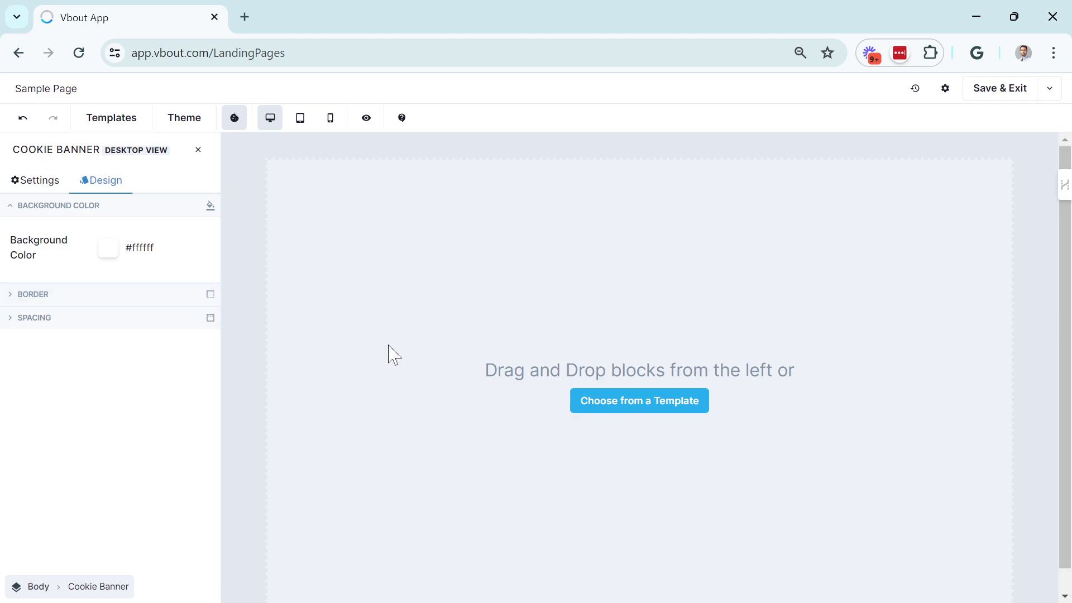
left_click(235, 120)
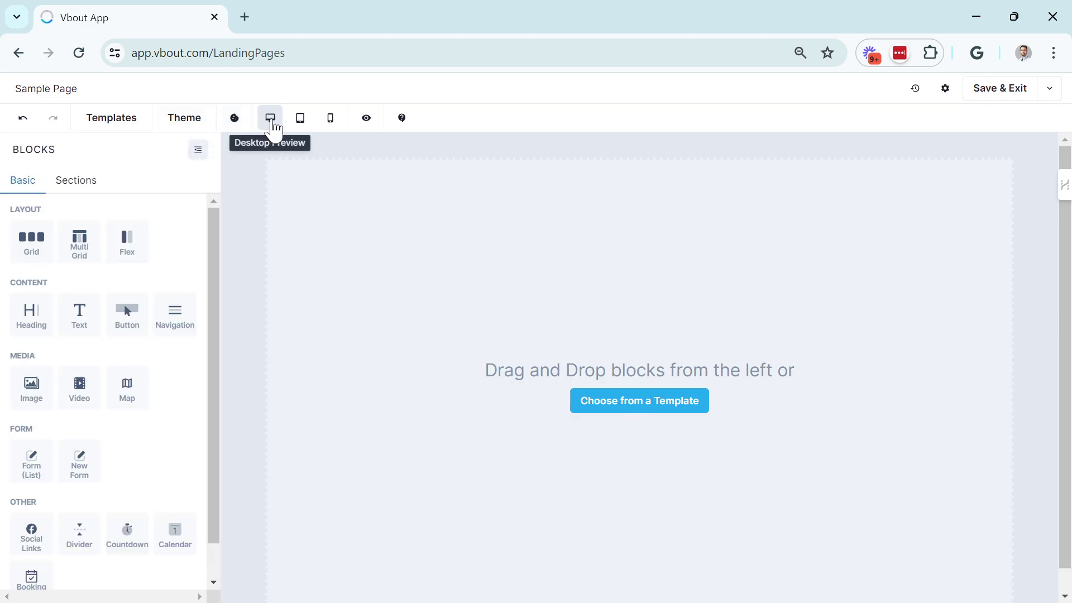
Step: Switch the canvas between tablet, mobile and desktop widths twice, finishing on desktop
left_click(303, 129)
left_click(330, 127)
left_click(272, 123)
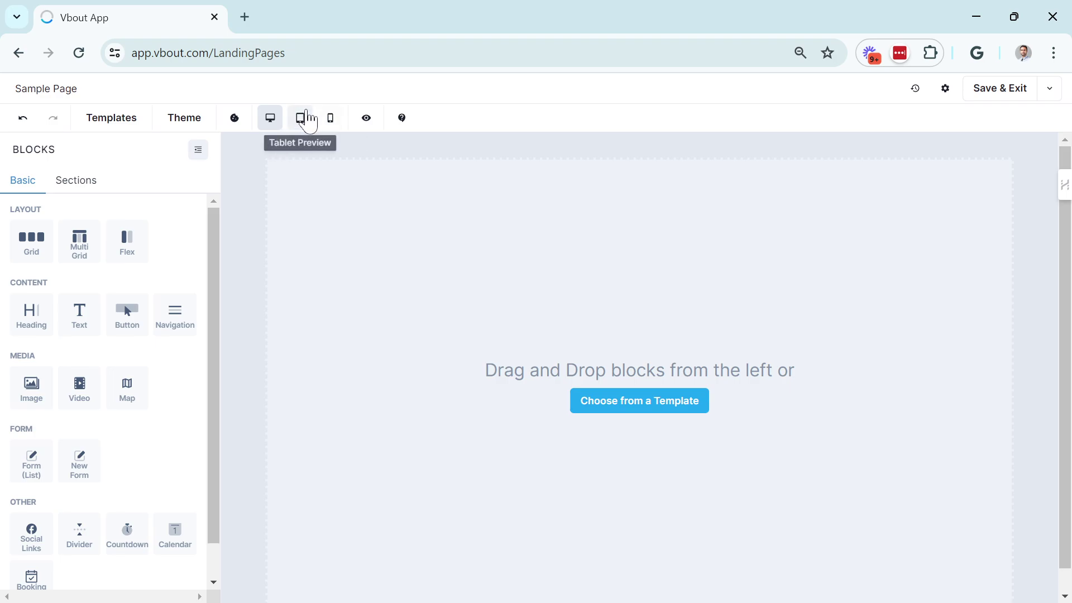
left_click(302, 120)
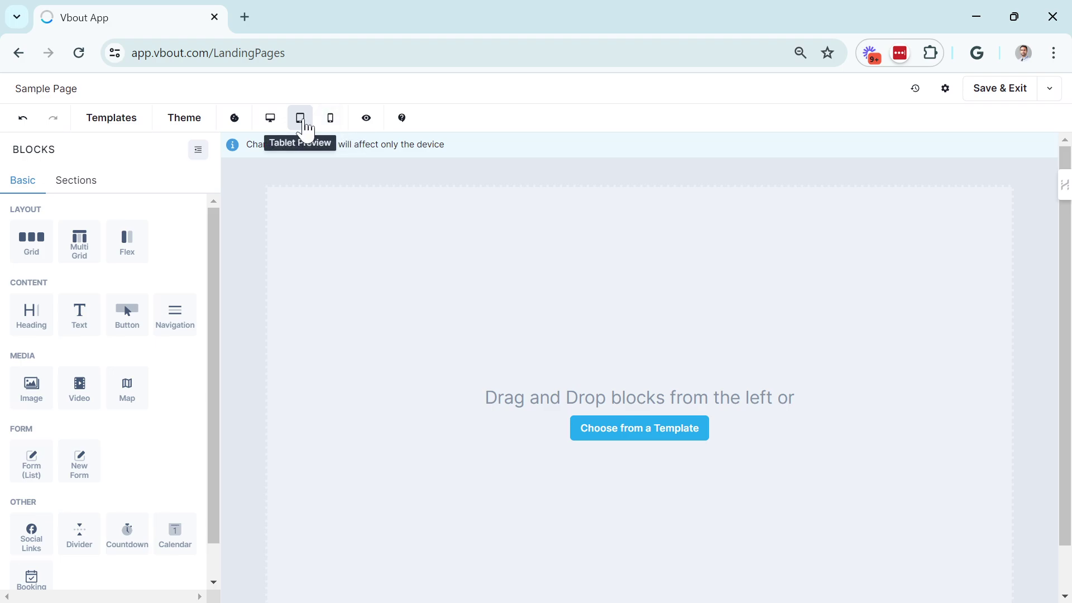
left_click(329, 130)
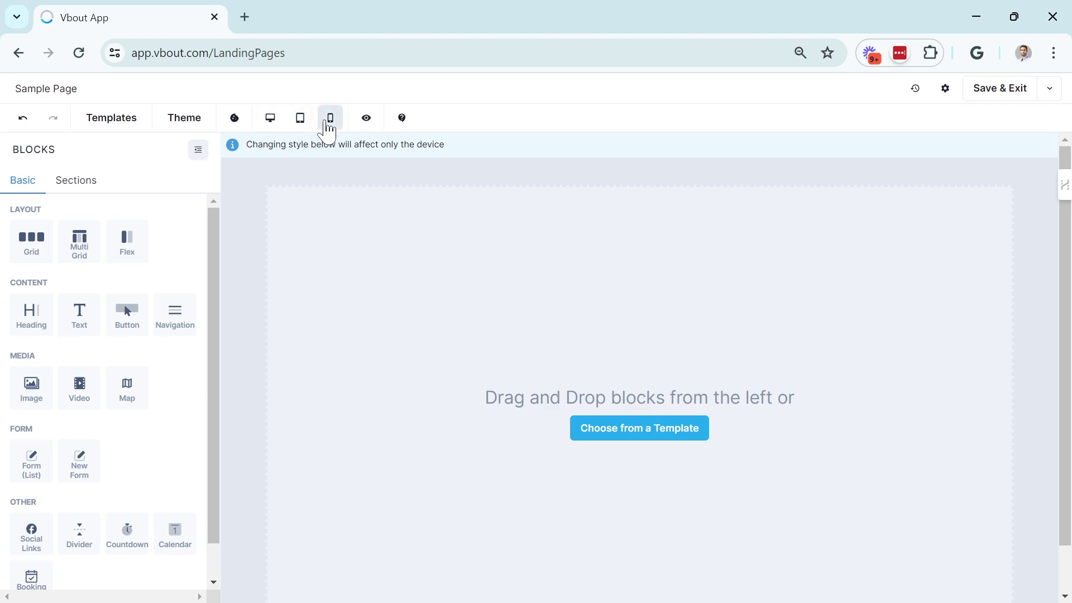
left_click(270, 122)
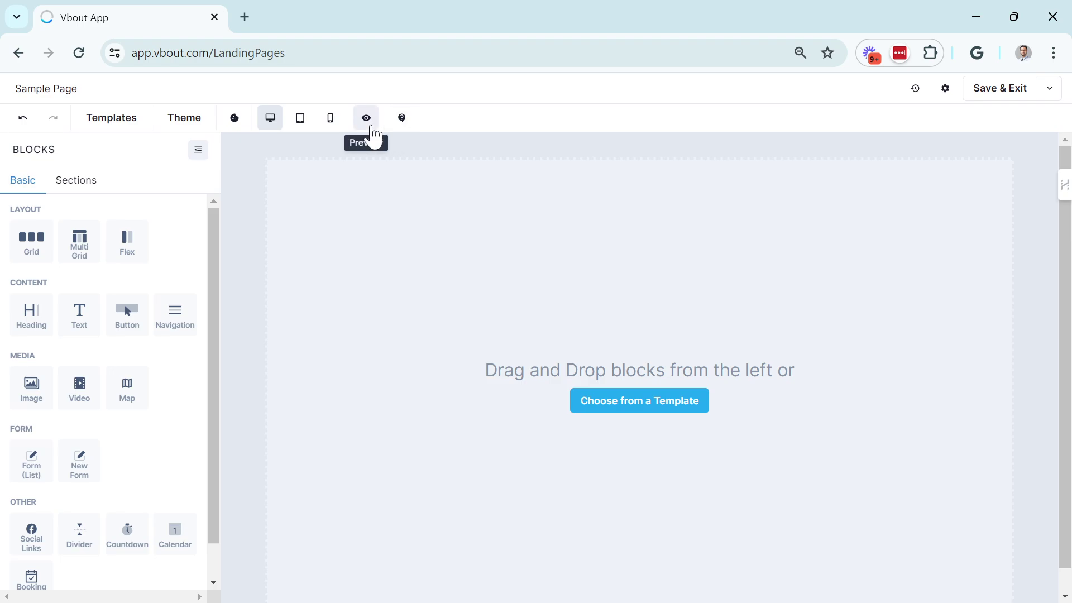
left_click(372, 131)
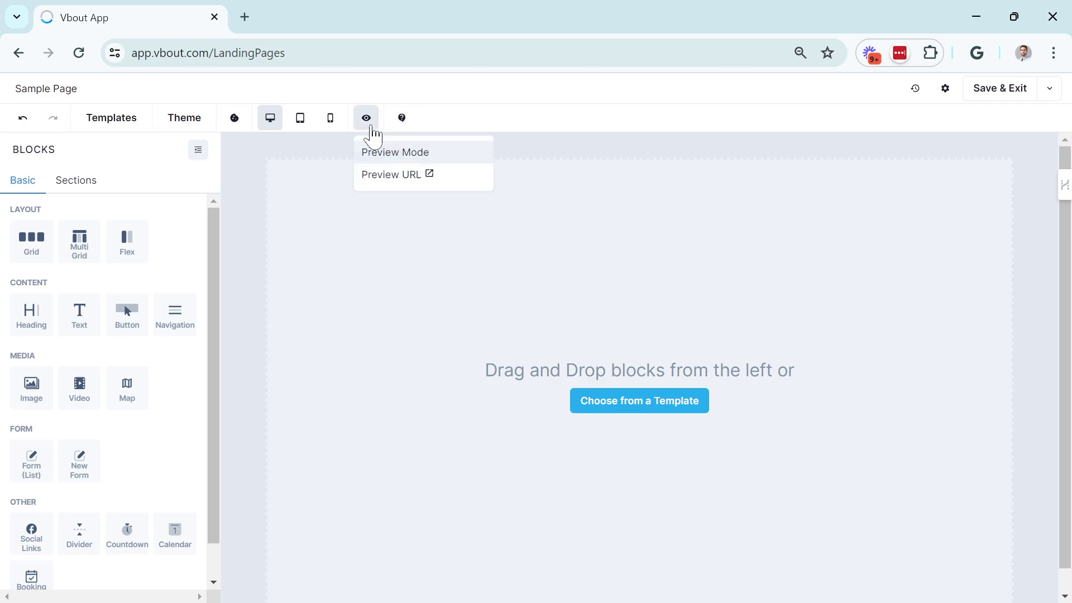
Step: View the page in full Preview Mode, exit it, and glance at the Preview and Support menus
left_click(394, 157)
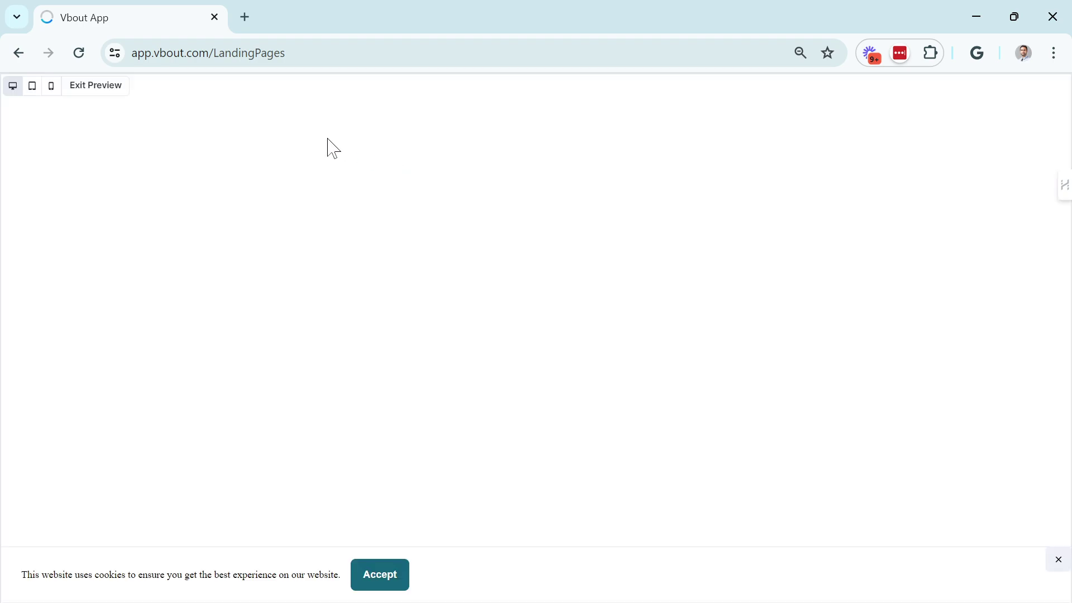
left_click(90, 88)
left_click(365, 119)
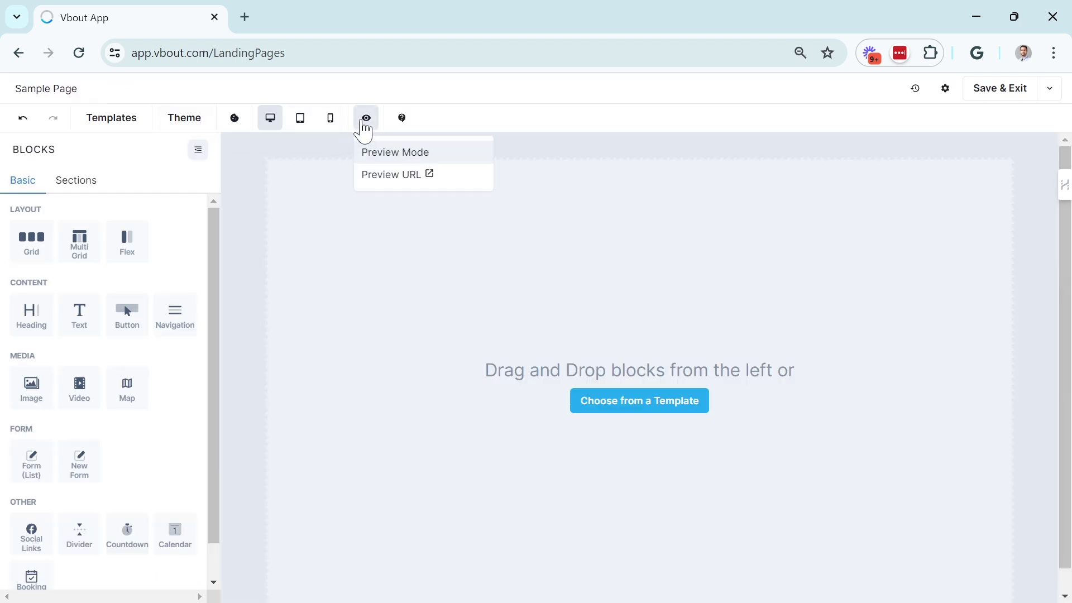
left_click(402, 120)
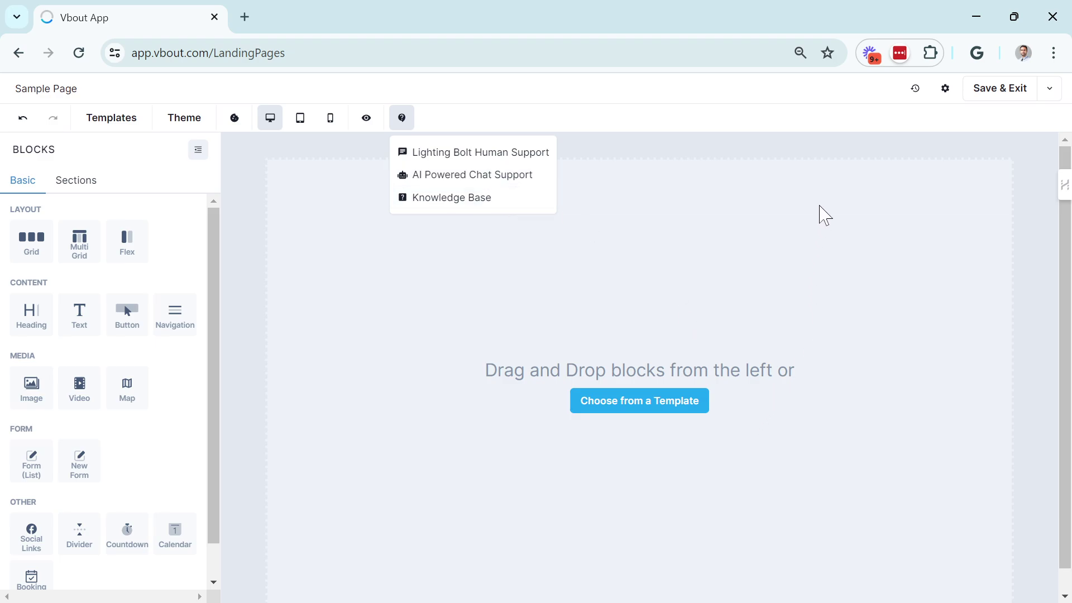
left_click(913, 98)
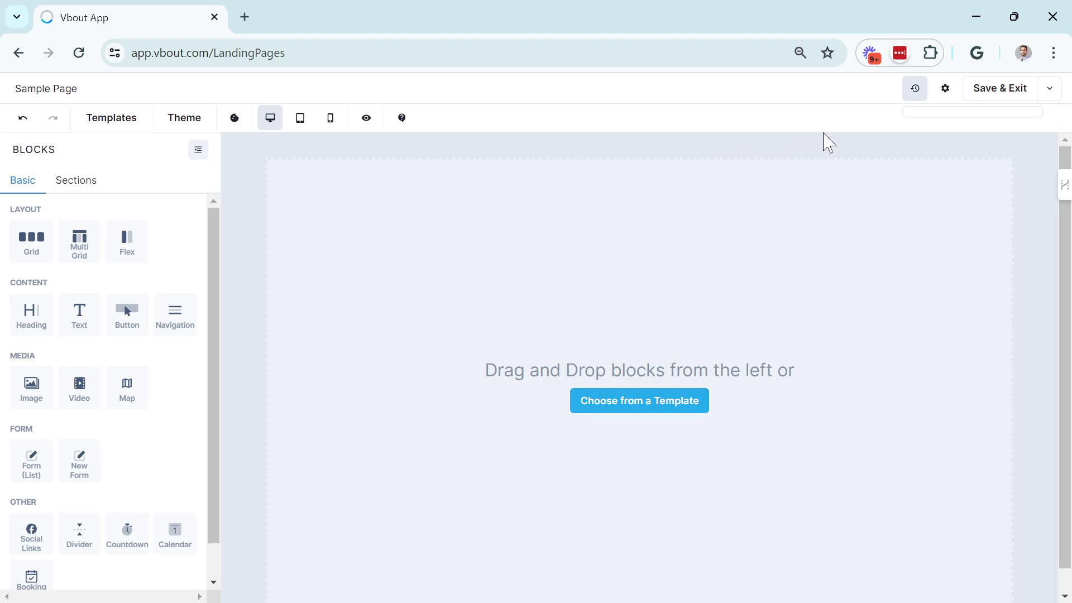
Step: In Page Settings, expand Domain, SEO and Social Share settings, checking the domain list without choosing
left_click(945, 90)
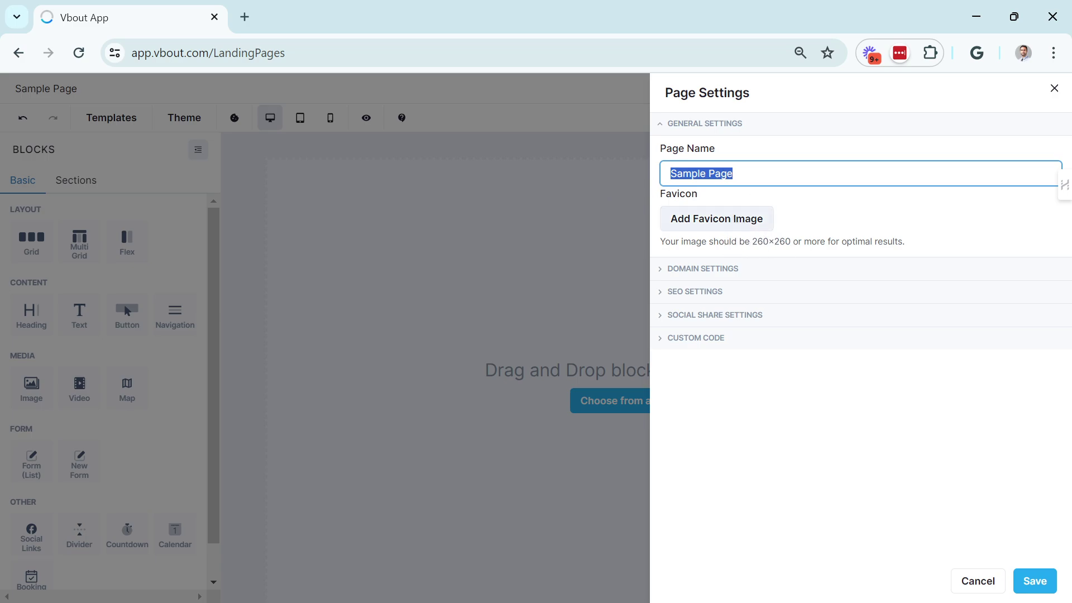
left_click(704, 269)
left_click(817, 197)
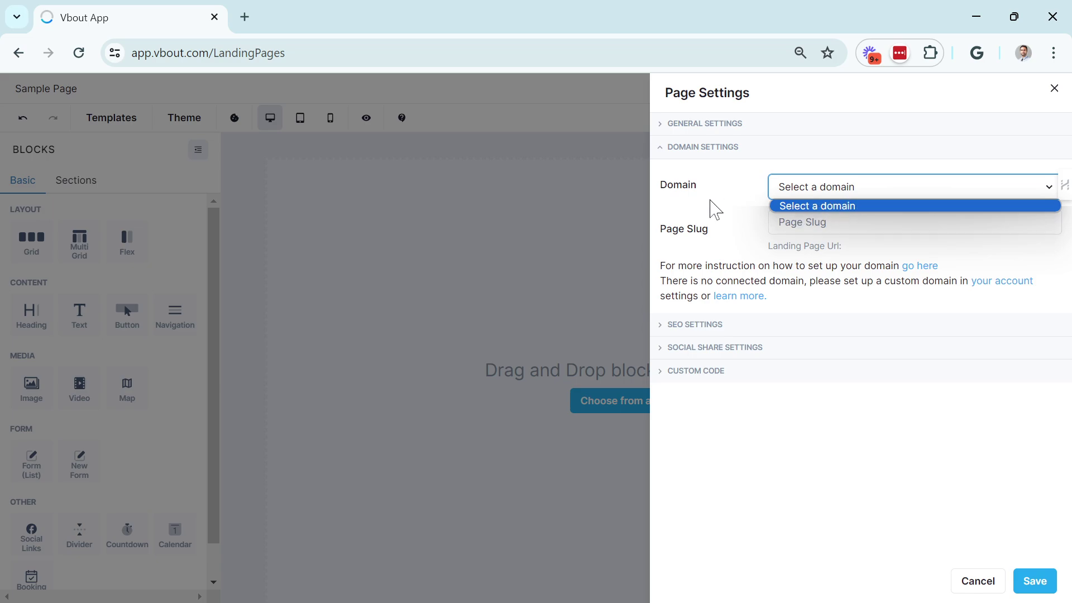
left_click(871, 254)
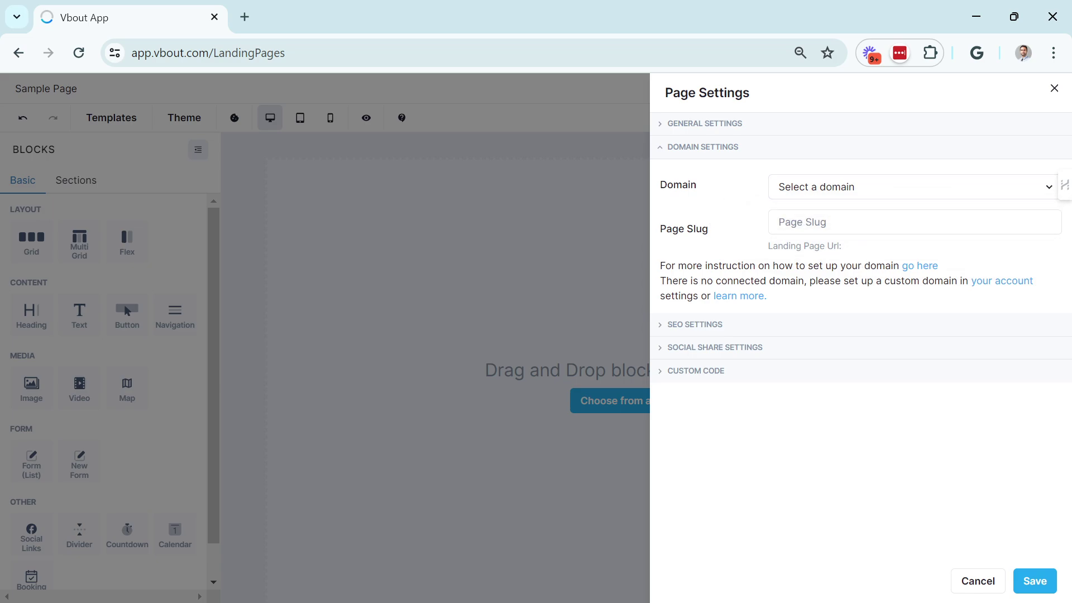
left_click(731, 327)
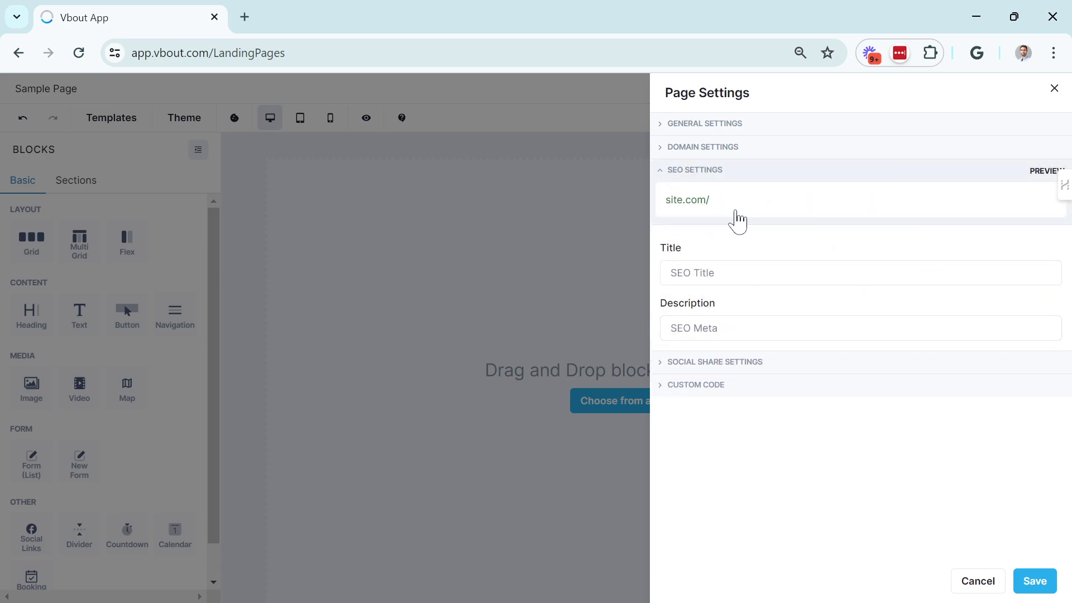
left_click(719, 369)
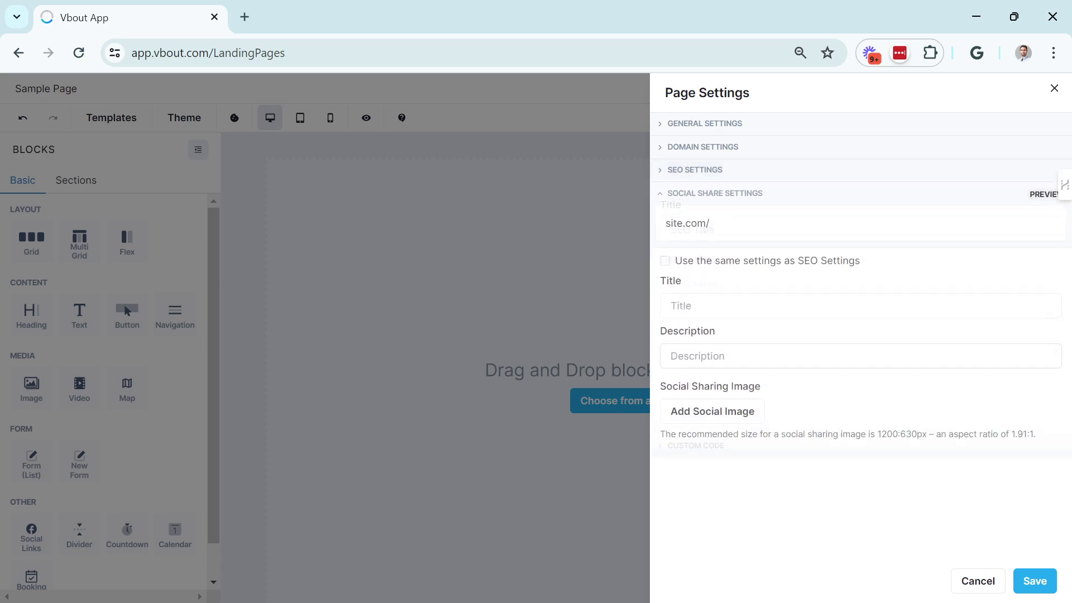
left_click(745, 305)
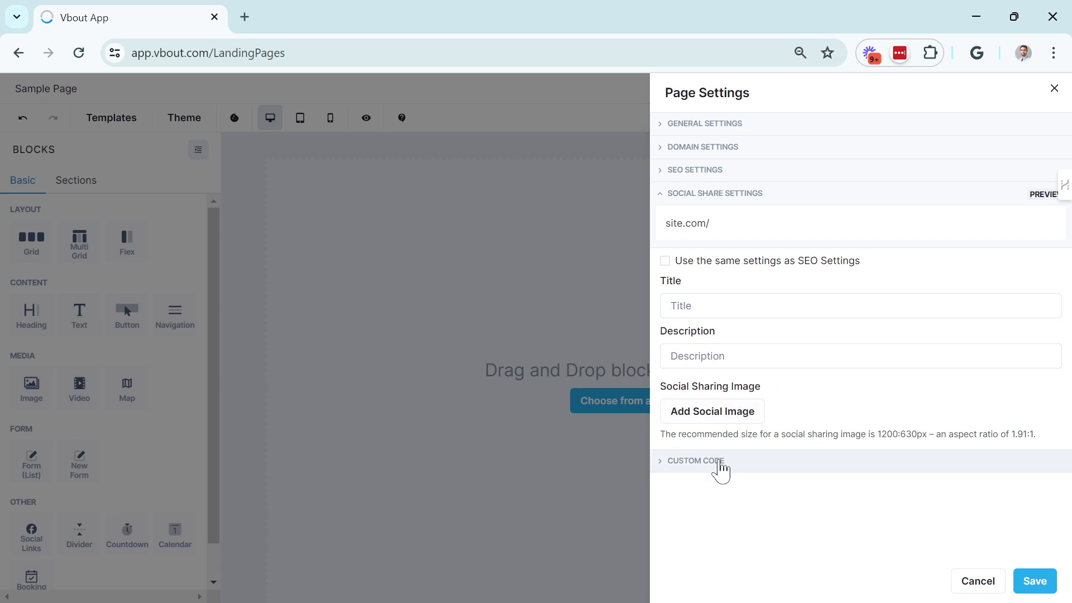
Step: Turn Custom Code and UTM tracking on, then switch both back off
left_click(722, 465)
left_click(674, 253)
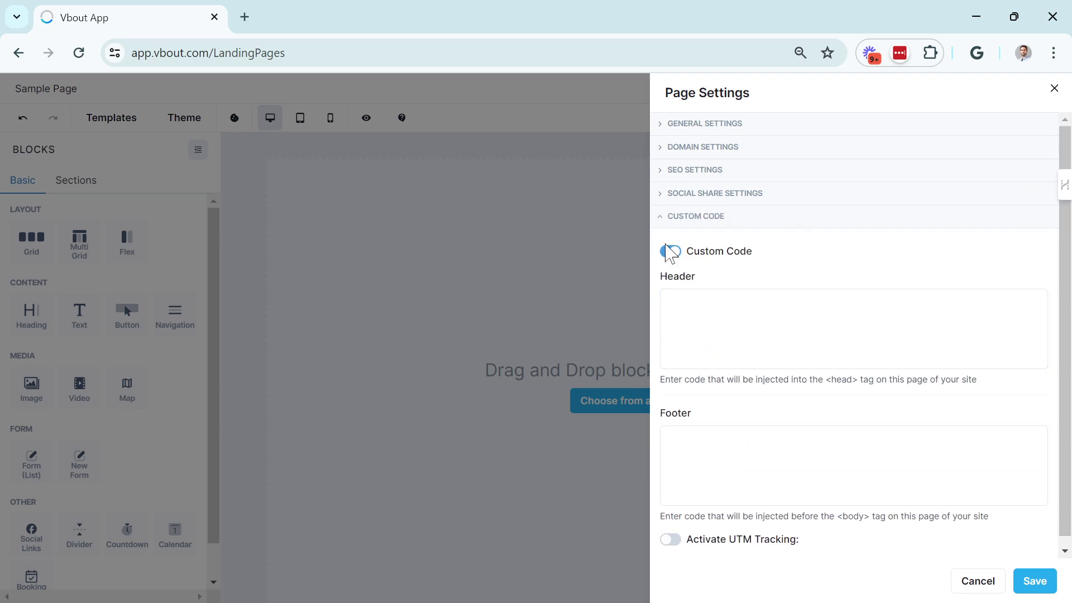
left_click(681, 541)
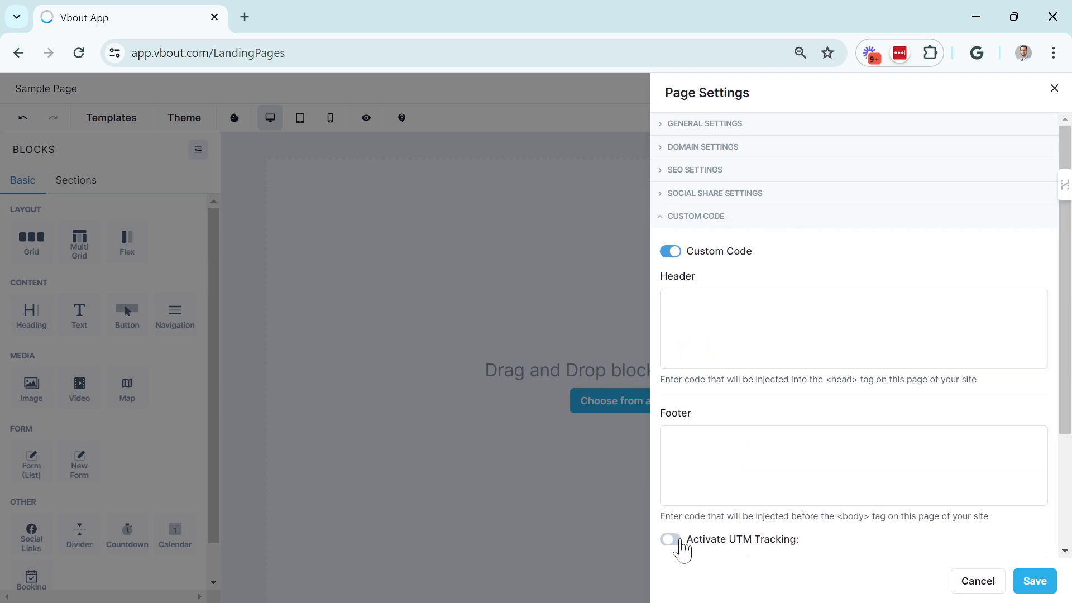
scroll(783, 432, "down", 3)
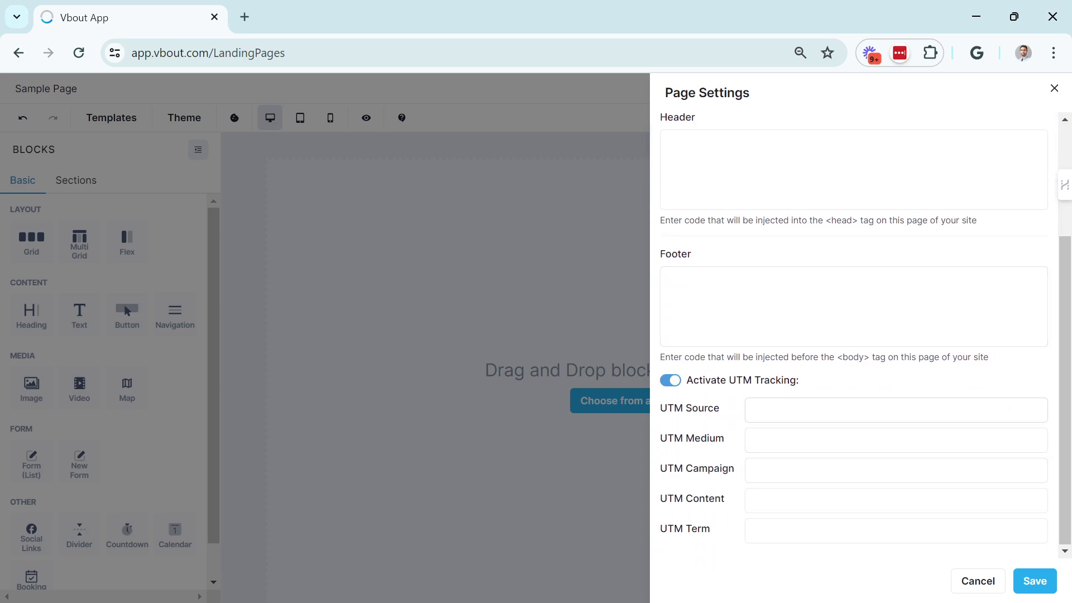
left_click(752, 410)
left_click_drag(810, 388, 668, 386)
left_click(669, 381)
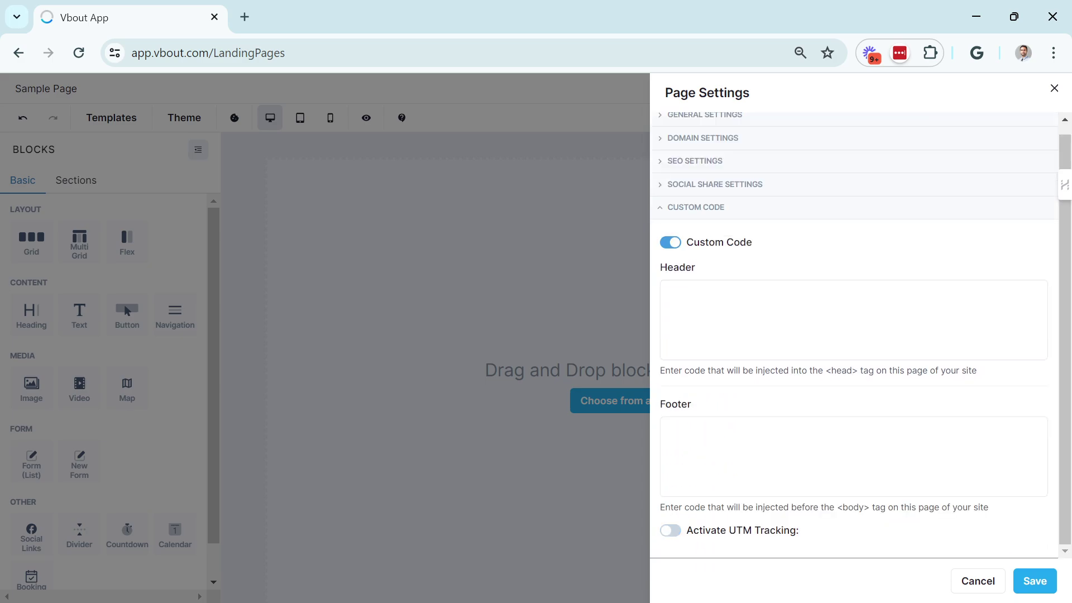
left_click(672, 244)
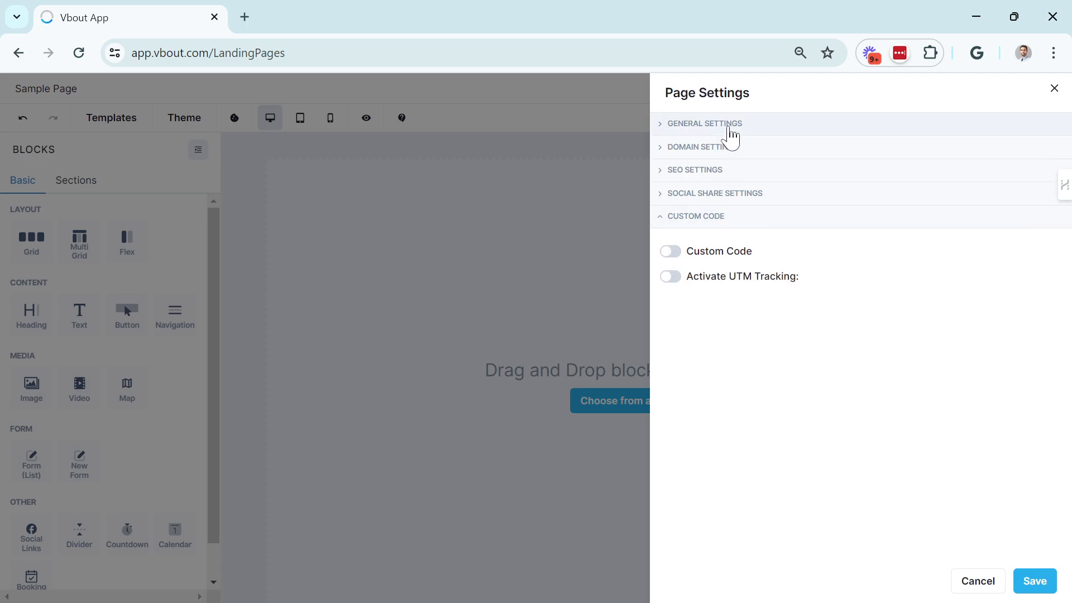
Step: Set the Page Slug in Domain Settings to lifewithai
left_click(726, 125)
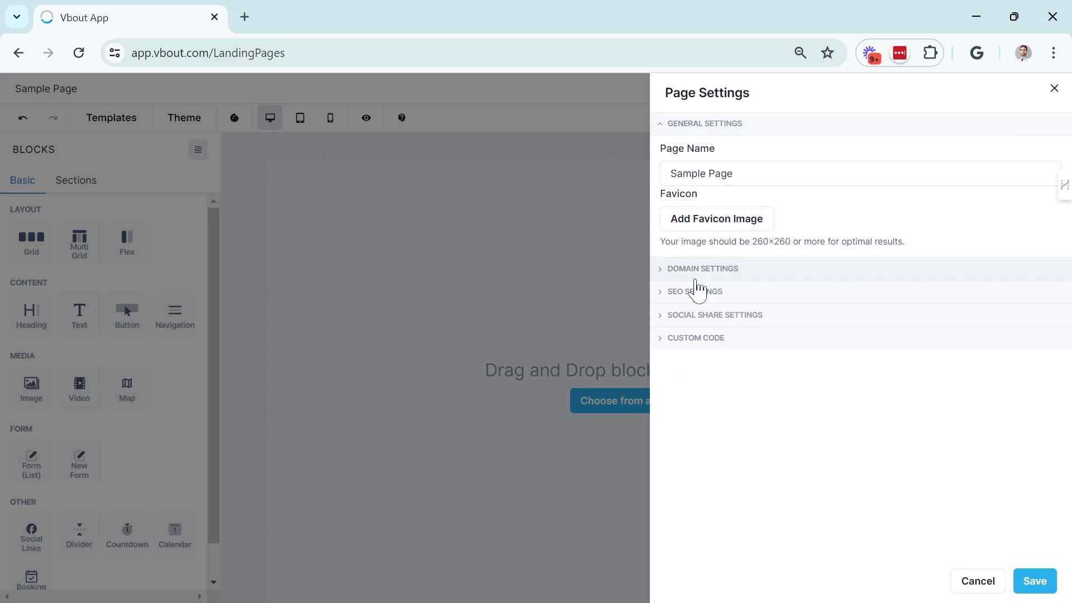
left_click(701, 270)
left_click(857, 193)
left_click(857, 206)
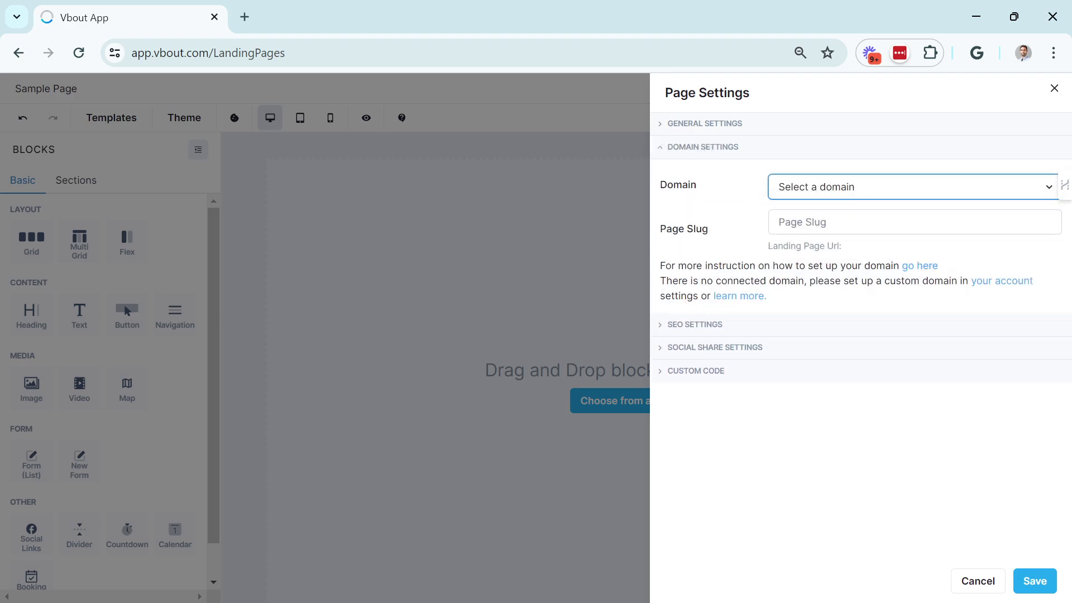
left_click(871, 222)
left_click(873, 262)
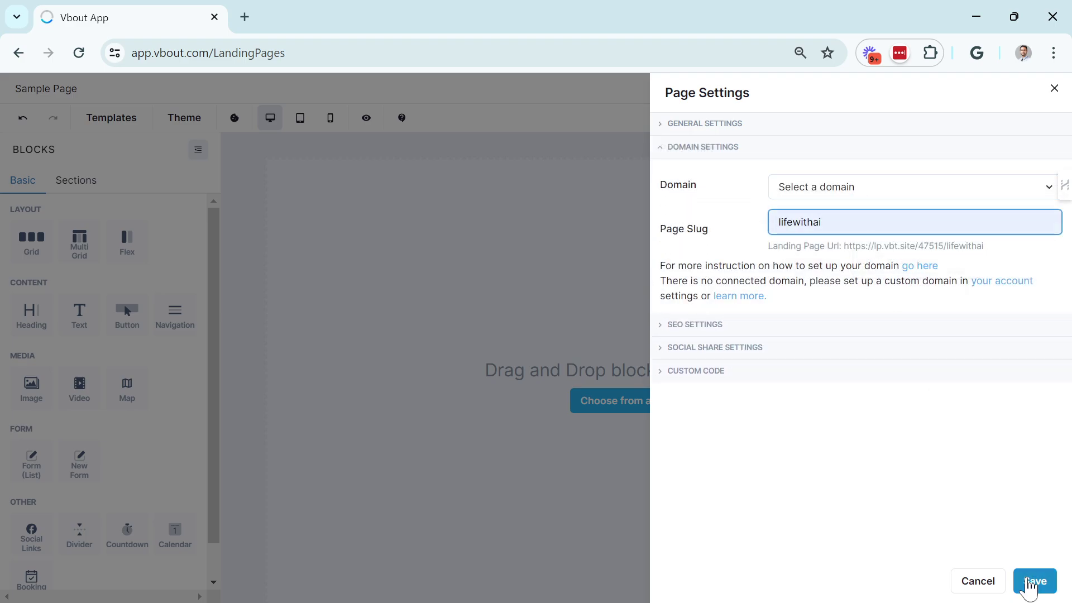
Step: Save the page settings and browse the Header and Hero predesigned sections
left_click(1037, 582)
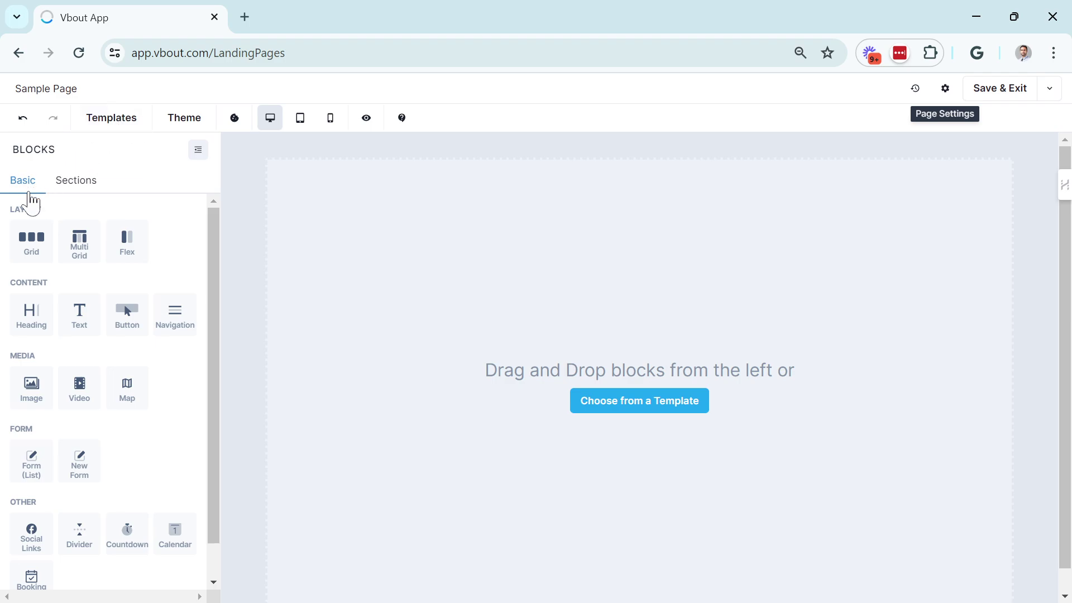
left_click(76, 190)
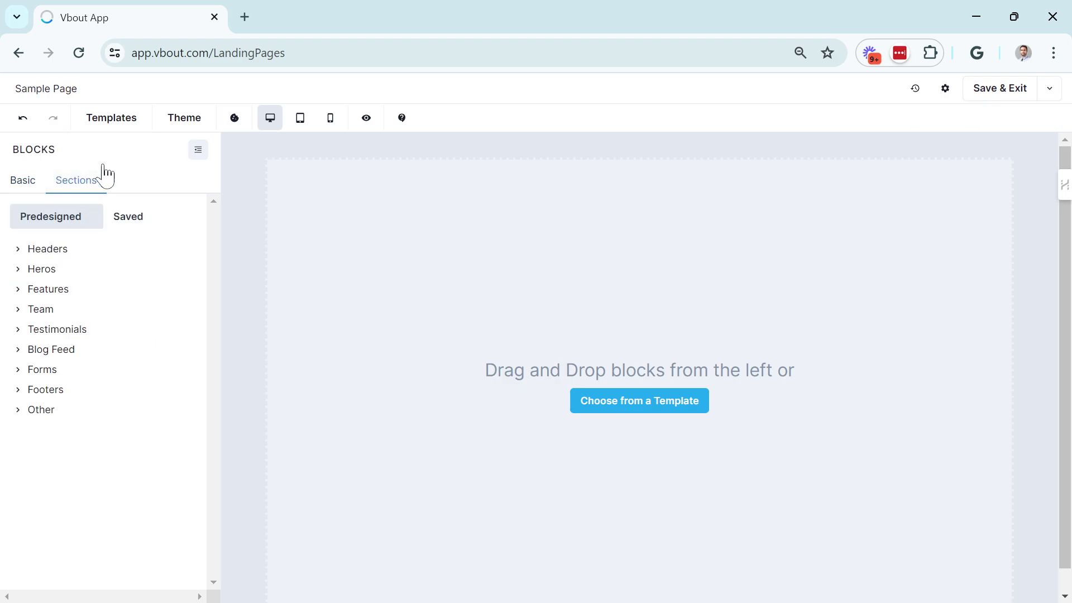
left_click(50, 255)
scroll(84, 335, "down", 2)
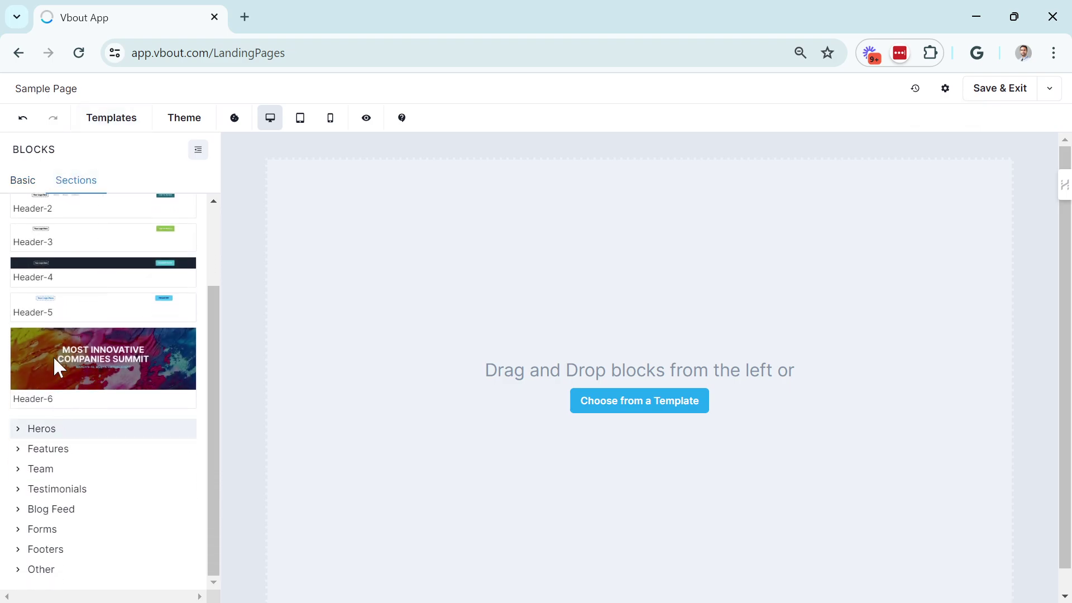
scroll(38, 246, "up", 2)
left_click(35, 254)
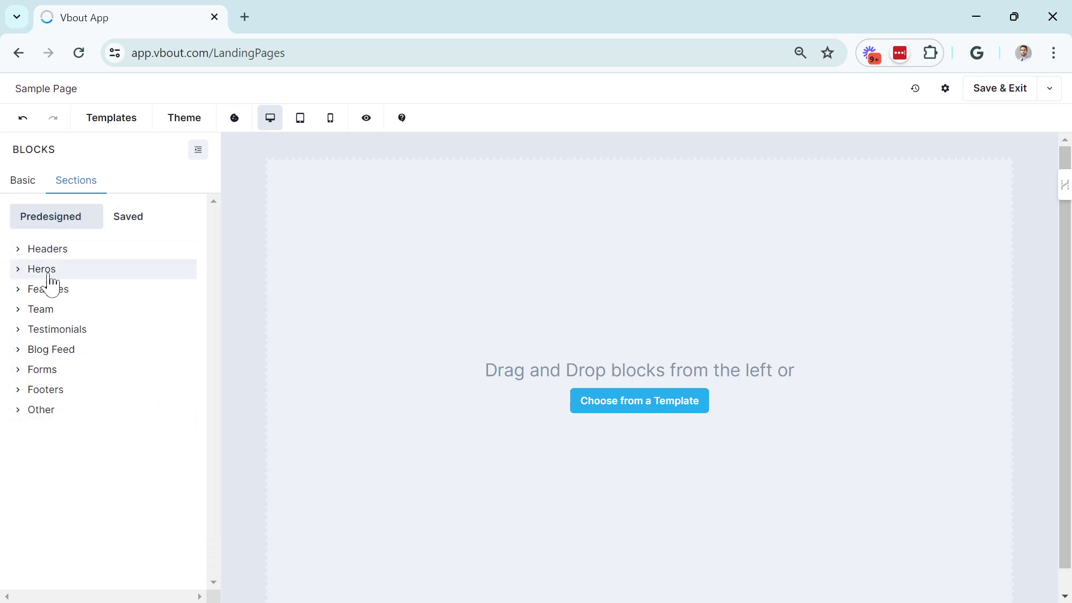
left_click(50, 275)
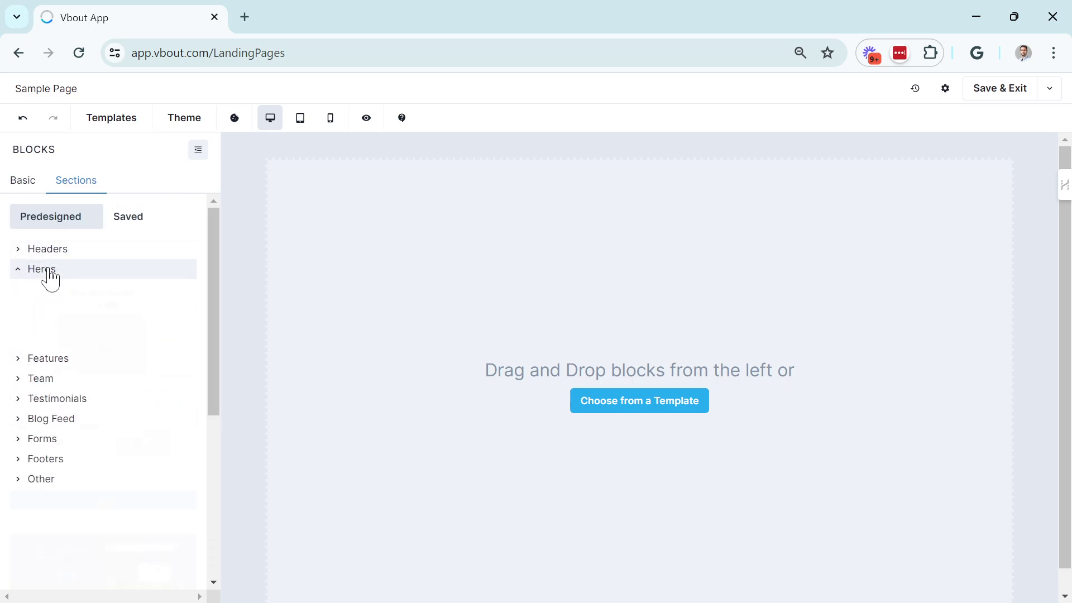
scroll(89, 324, "down", 7)
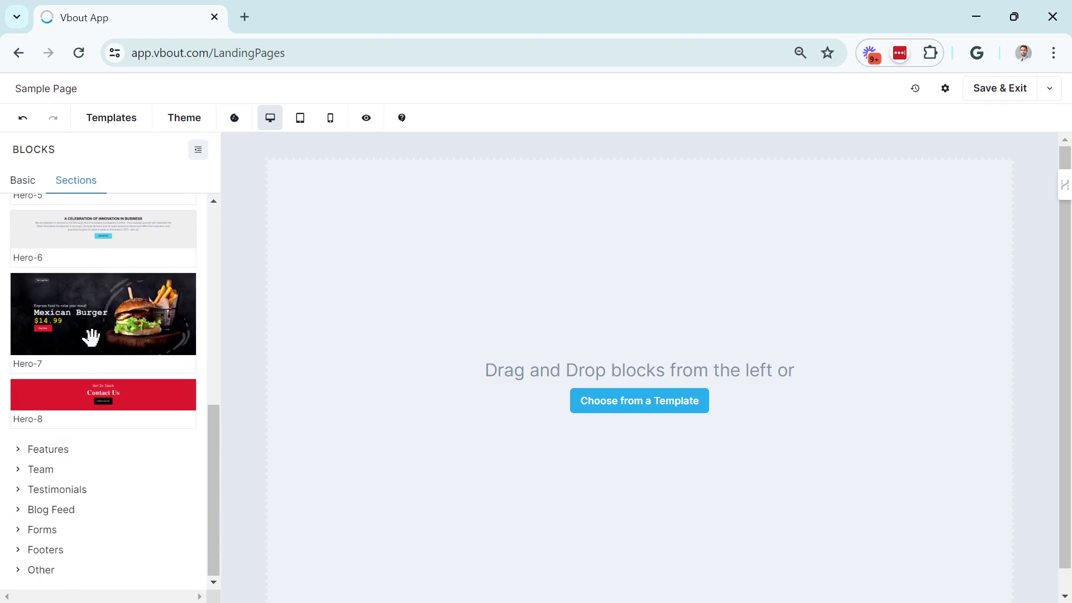
scroll(88, 333, "up", 7)
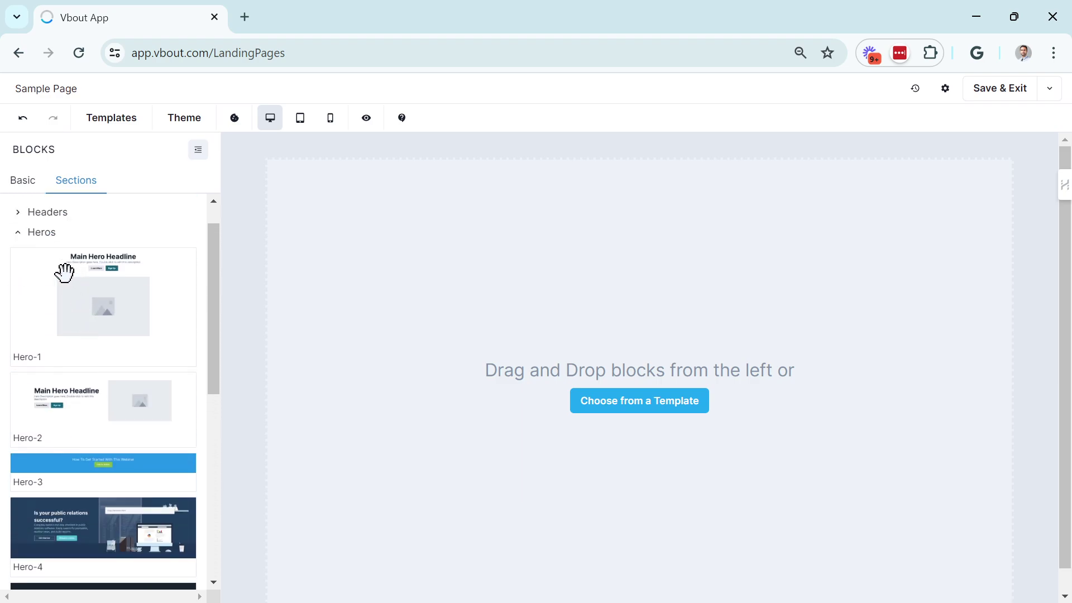
left_click(27, 238)
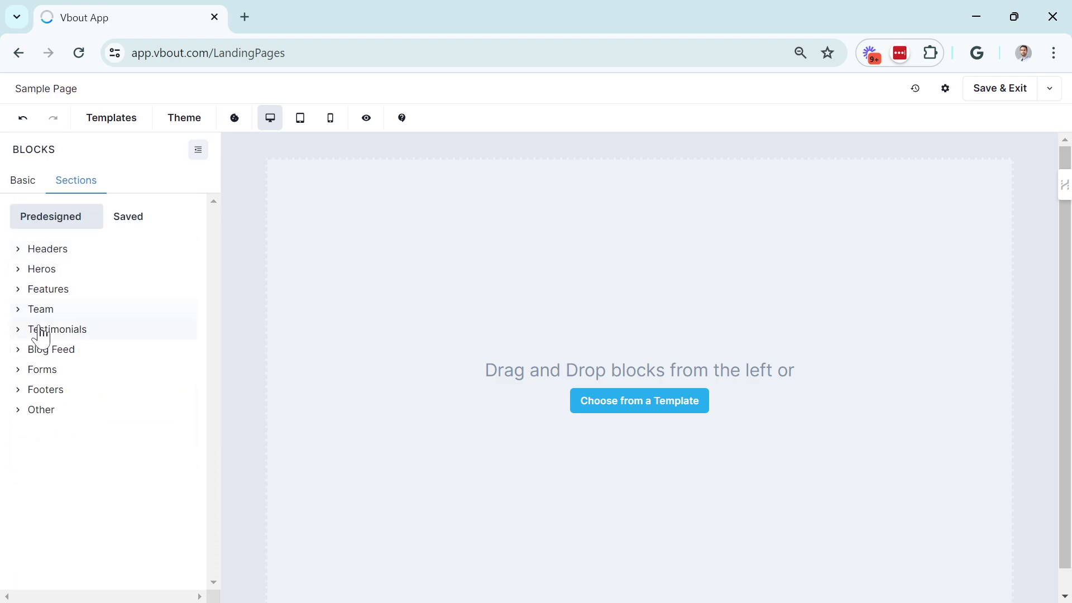
Step: Drop the Form-3 section with its Register Now form onto the empty canvas
left_click(34, 371)
scroll(86, 329, "down", 6)
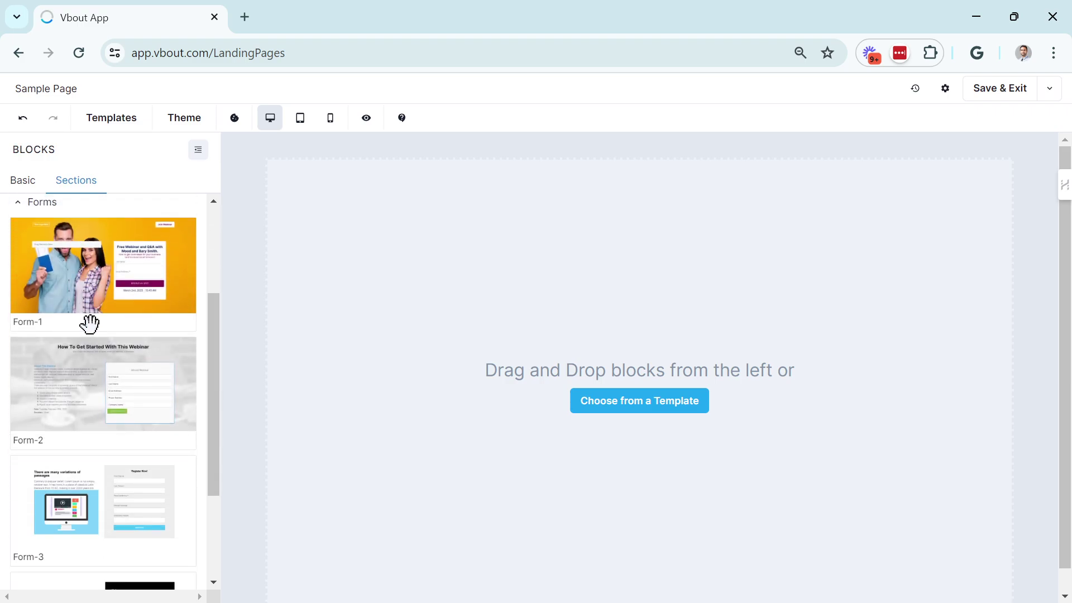
left_click_drag(99, 333, 455, 267)
scroll(642, 239, "down", 1)
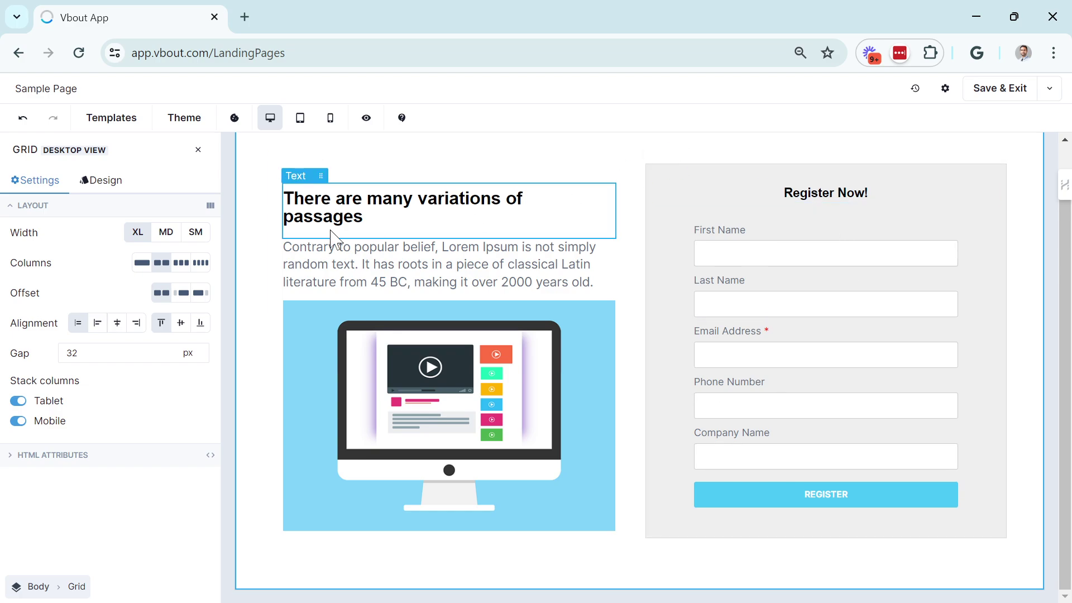
scroll(412, 272, "up", 1)
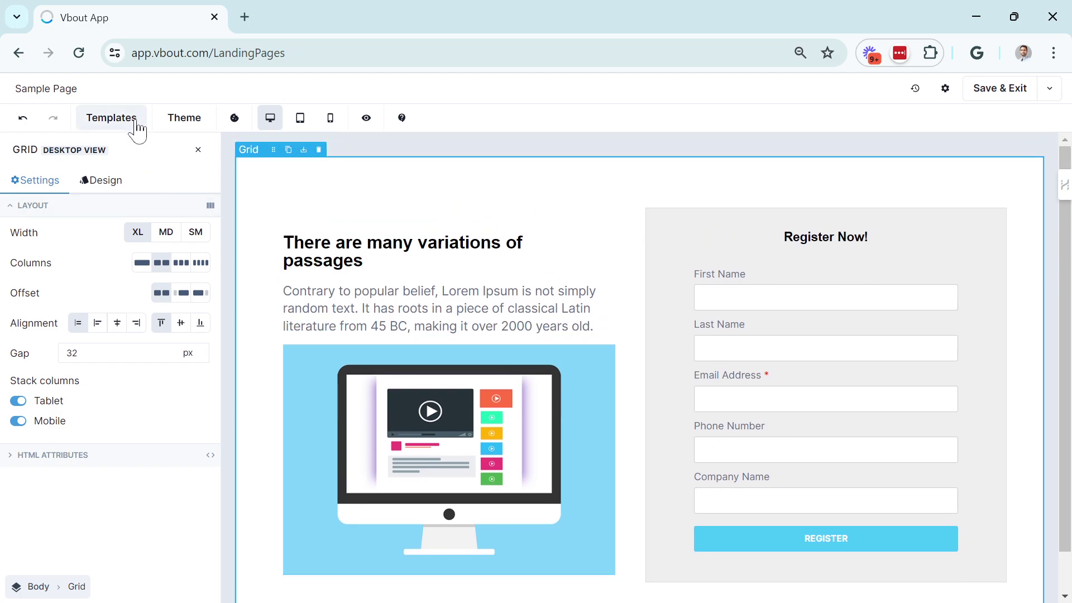
Step: Drop a new Grid block at the top of the page and set it to four columns
left_click(198, 150)
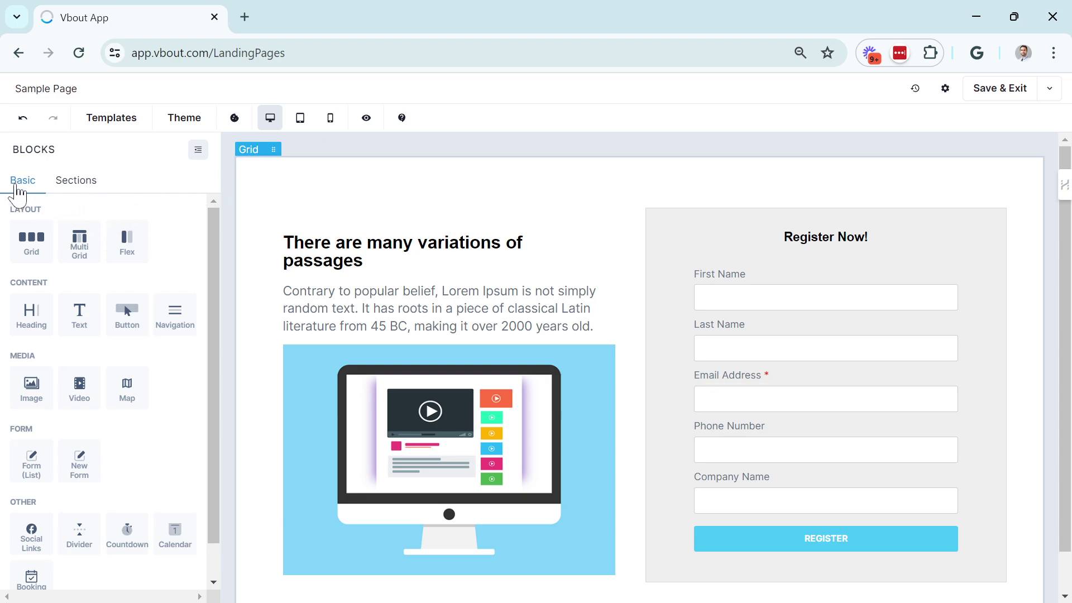
left_click_drag(42, 261, 414, 180)
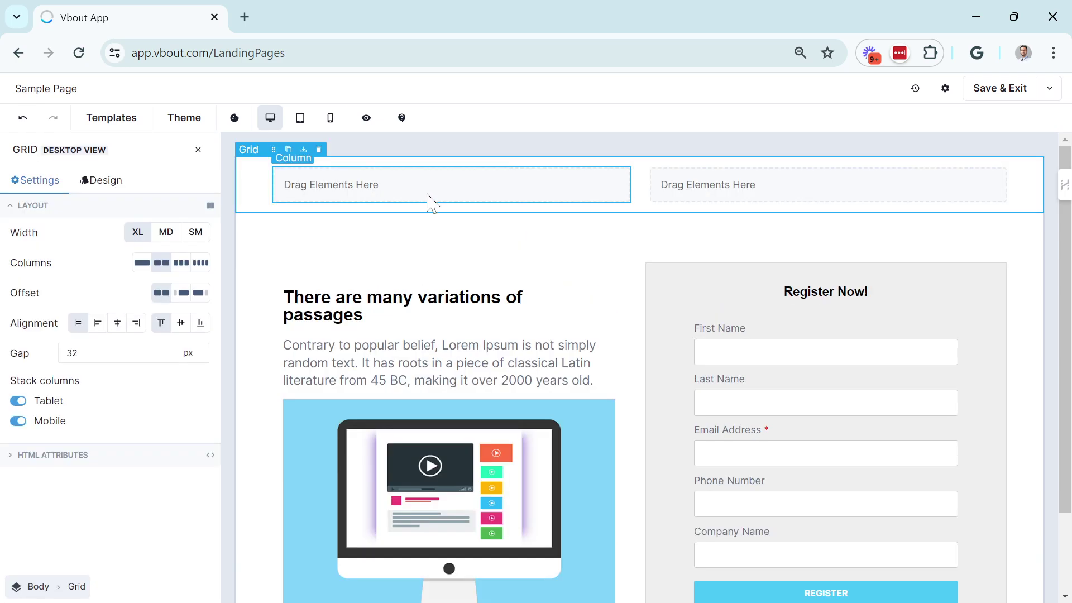
left_click(142, 262)
left_click(164, 263)
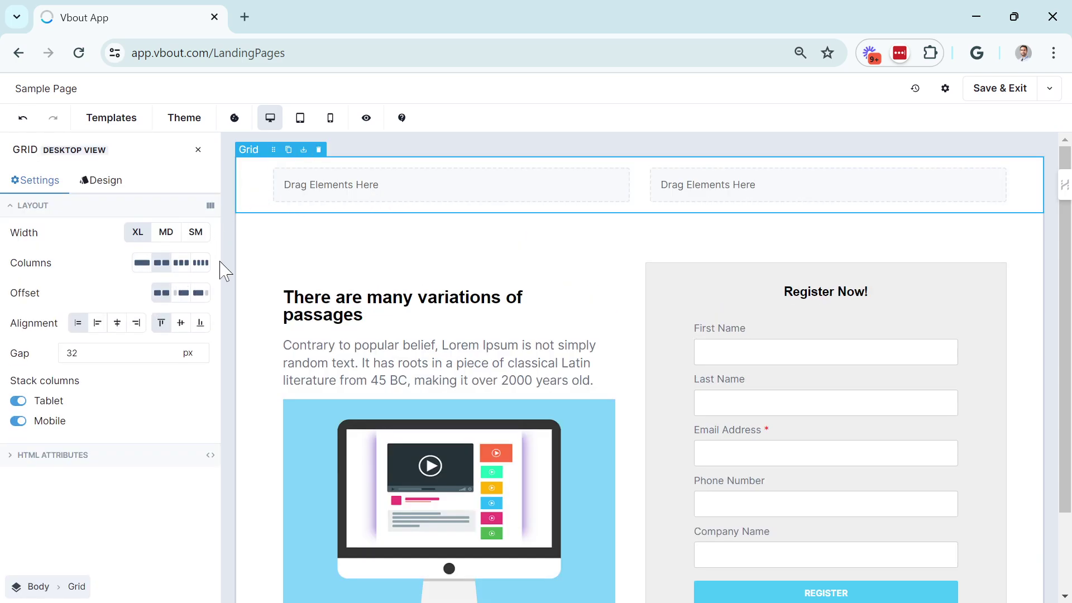
left_click(201, 263)
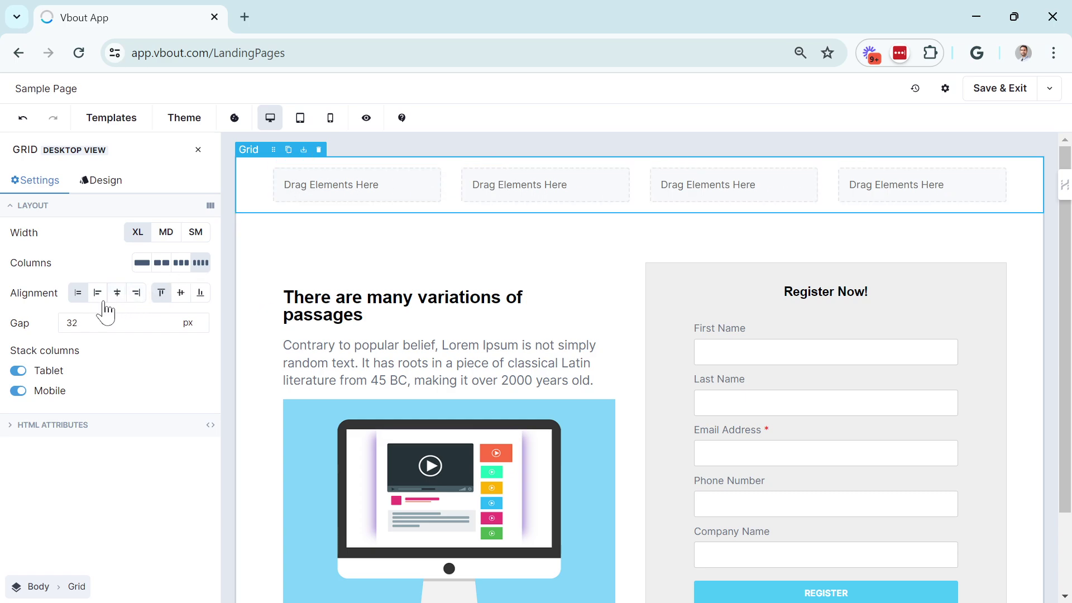
Step: Align the grid's columns to the top and keep its width at full XL
left_click(162, 295)
left_click(170, 235)
left_click(197, 235)
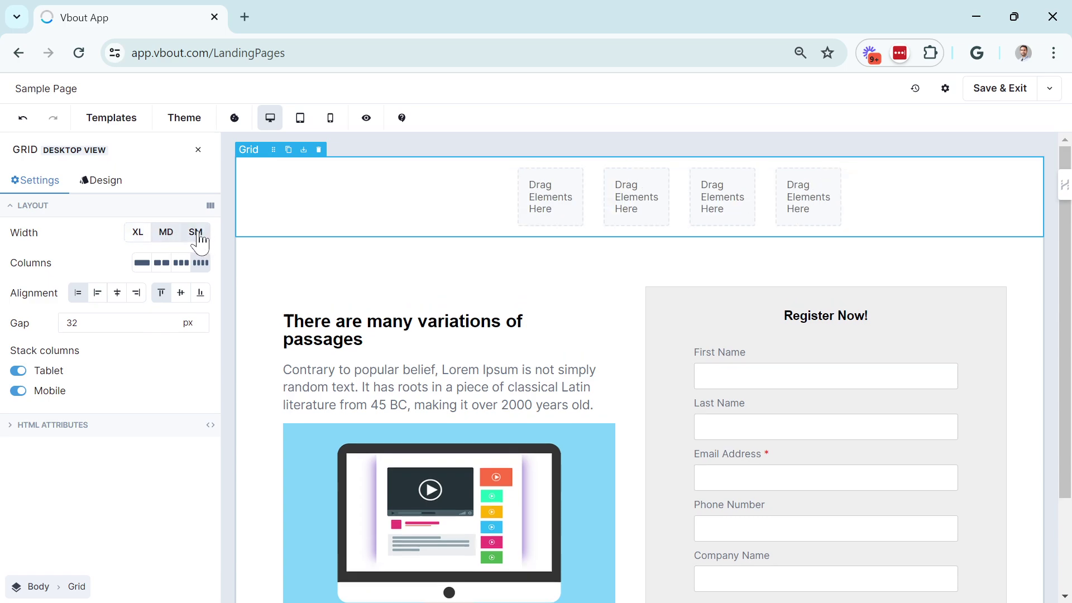
left_click(138, 234)
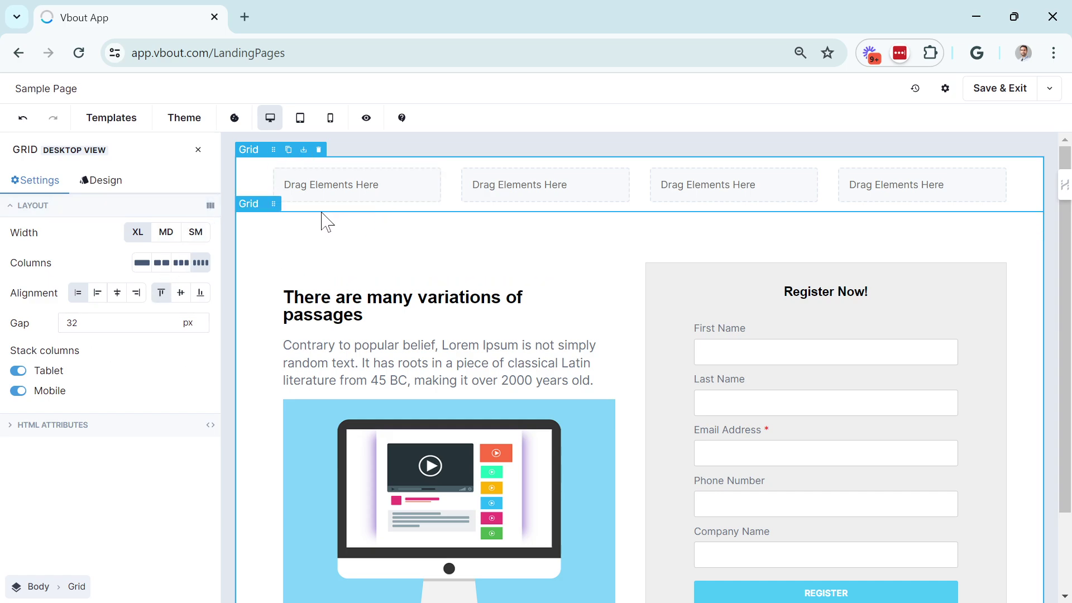
left_click(104, 180)
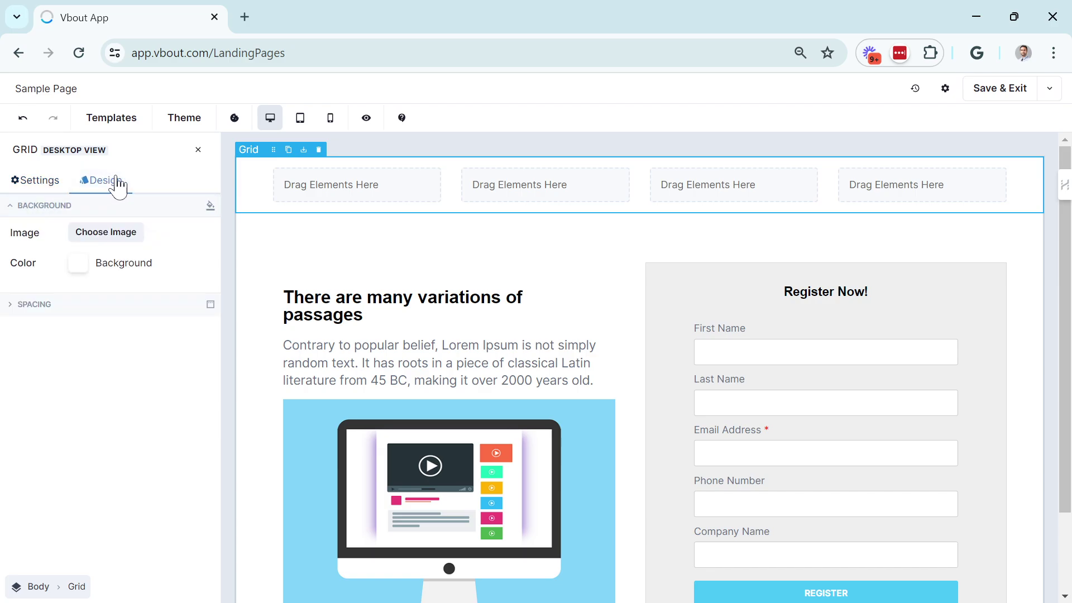
Step: Drop a Flex container into the first of the grid's four columns
left_click(197, 150)
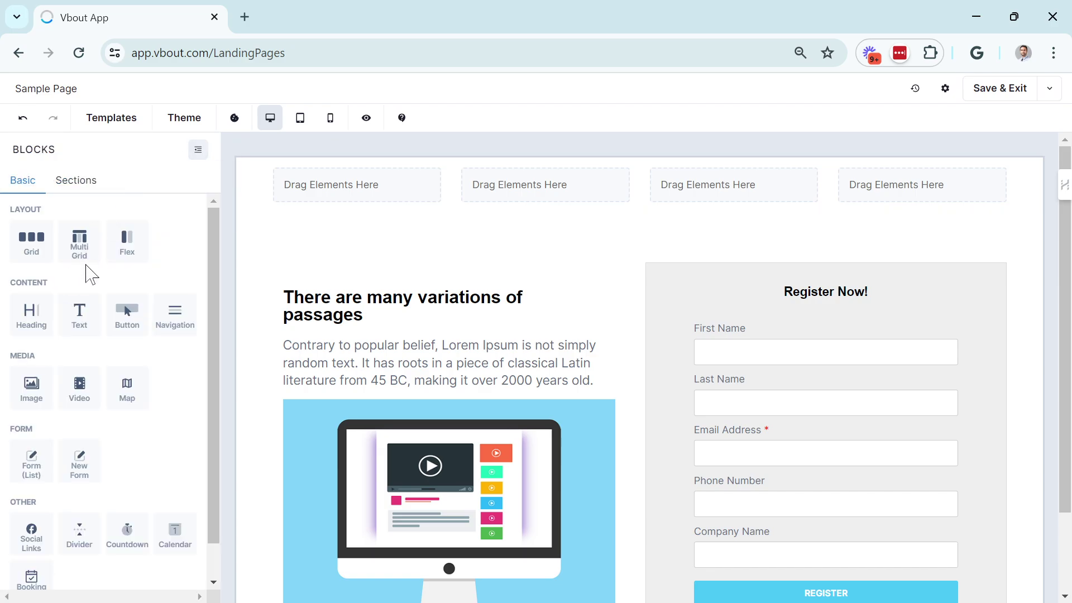
left_click_drag(125, 239, 422, 212)
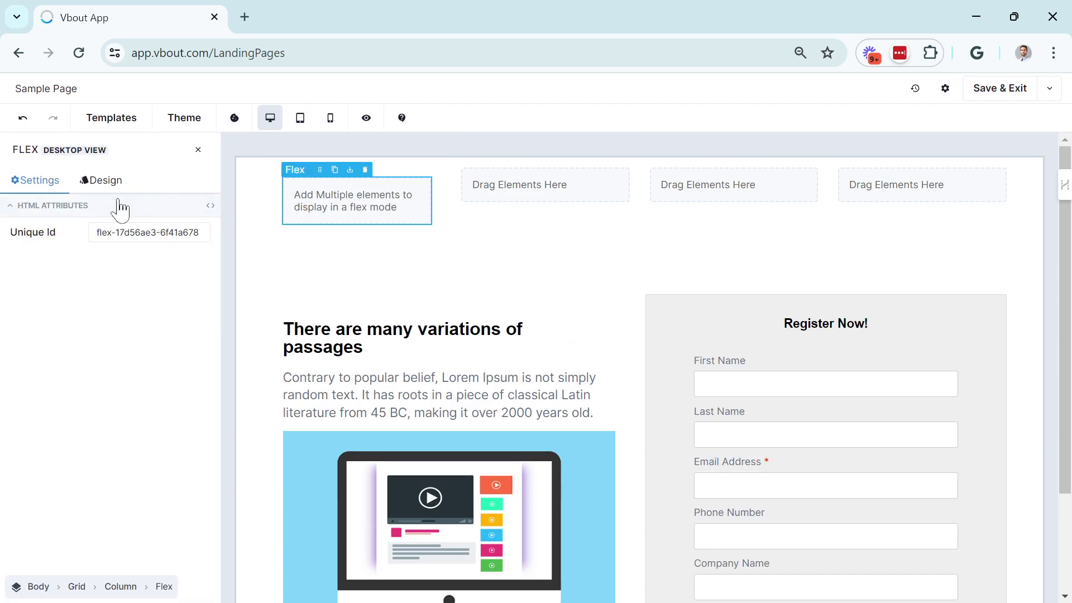
left_click(104, 181)
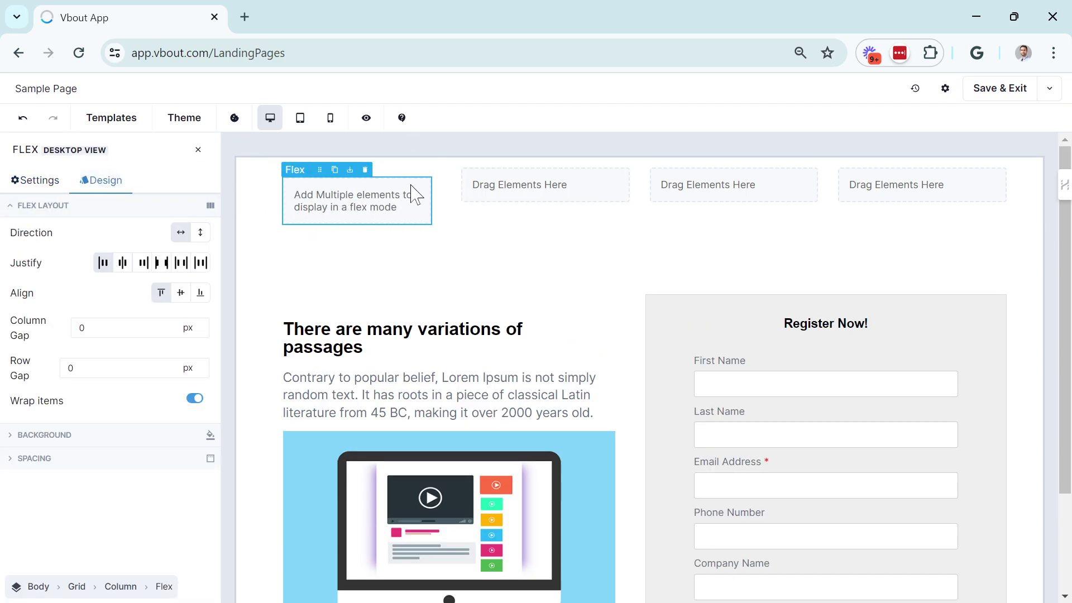
left_click(199, 150)
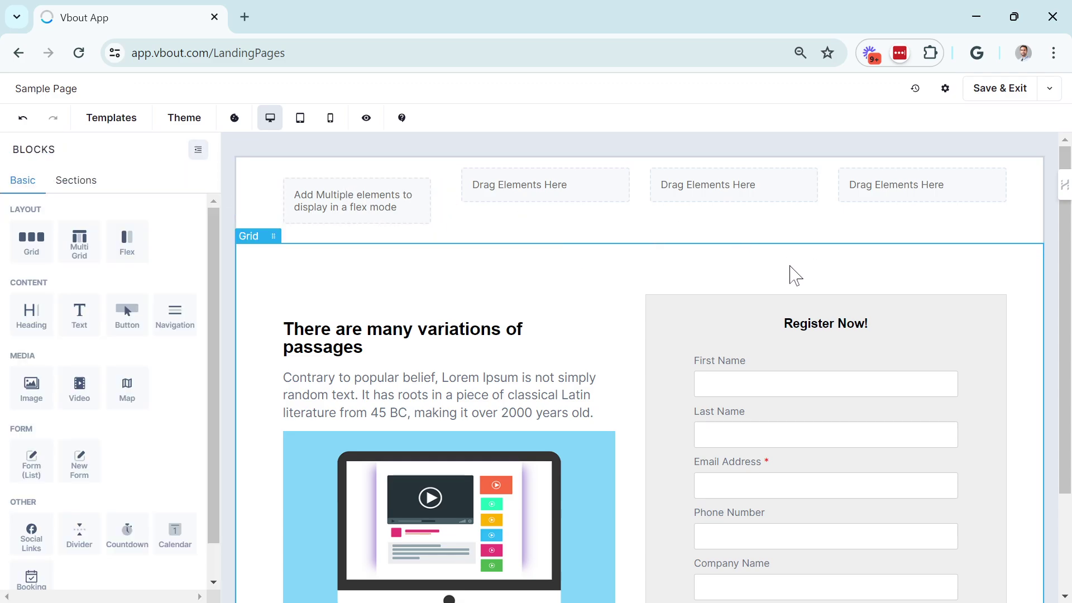
scroll(105, 289, "down", 1)
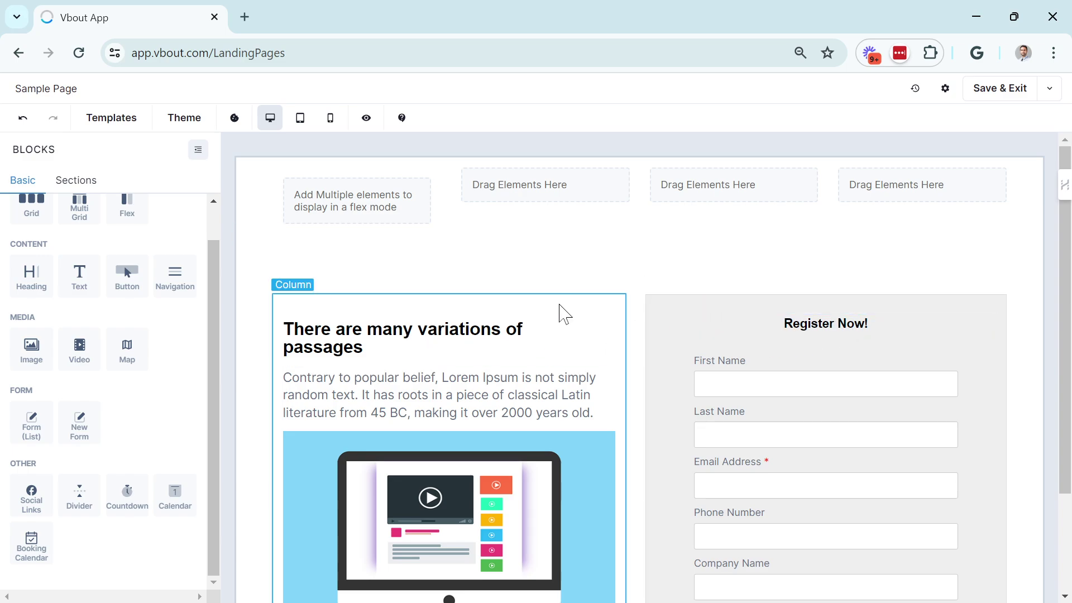
Step: Delete the grid holding the Form-3 section
left_click(549, 282)
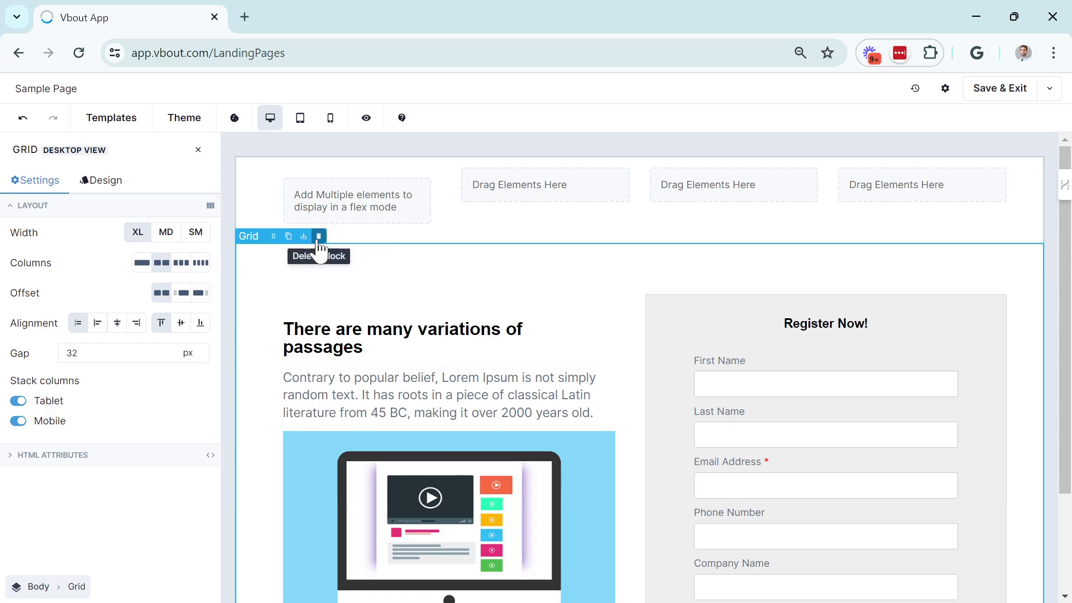
left_click(320, 240)
left_click(336, 229)
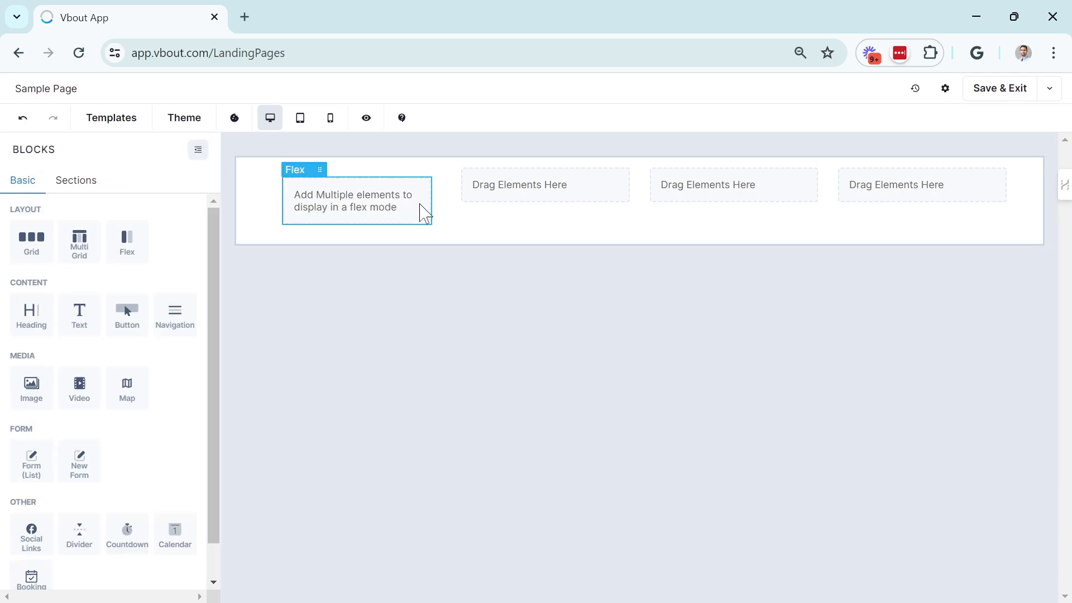
Step: Delete the Flex container and reduce the remaining grid to one column
left_click(394, 200)
left_click(363, 170)
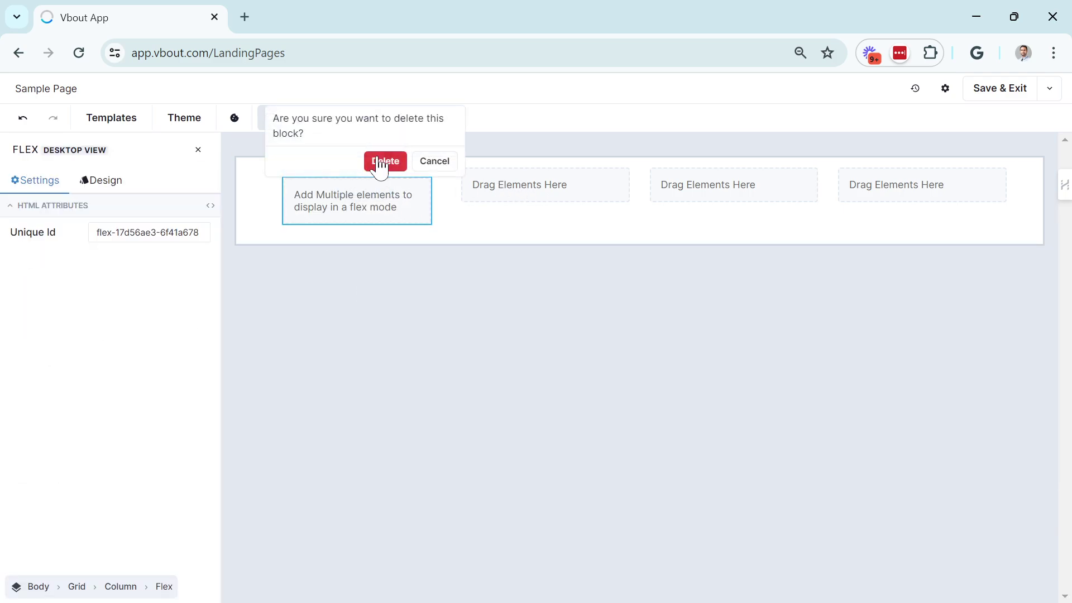
left_click(385, 162)
left_click(251, 186)
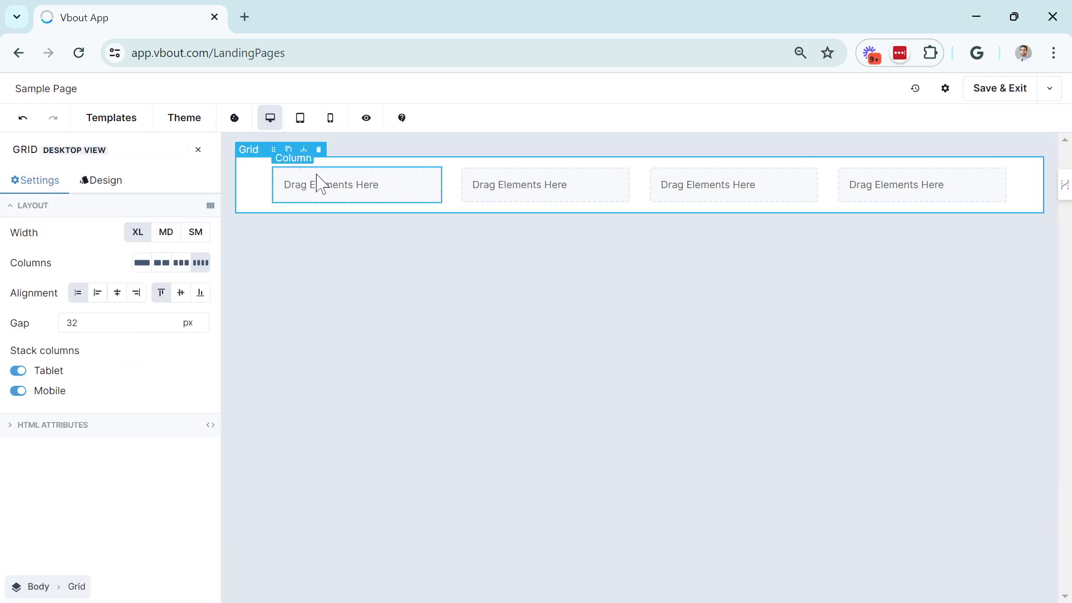
left_click(142, 263)
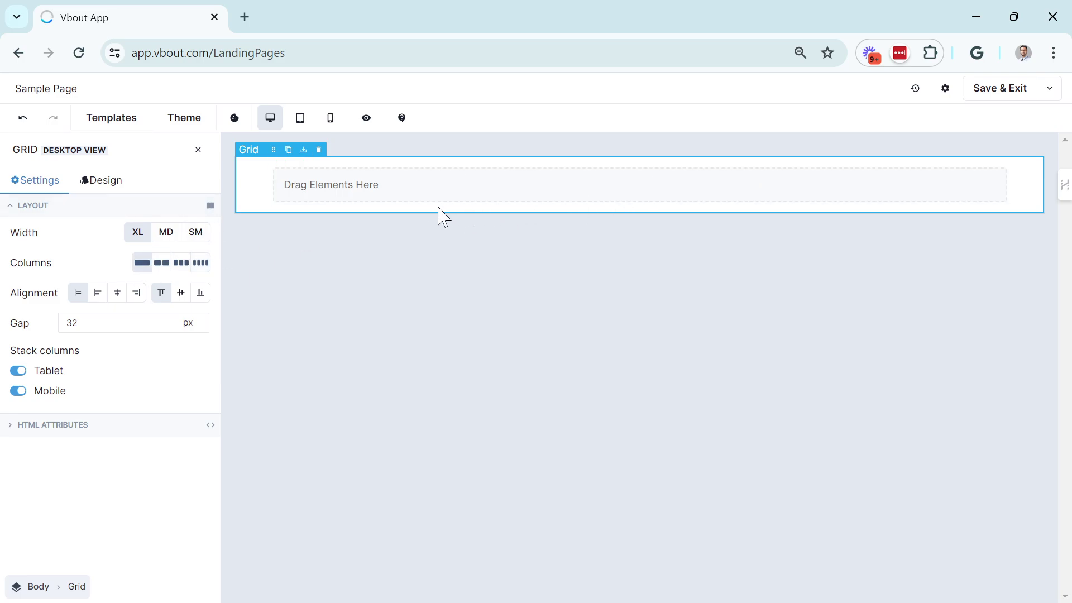
Step: Add a Form (List) block linked to Sample List, with the First Name field turned off
left_click(198, 150)
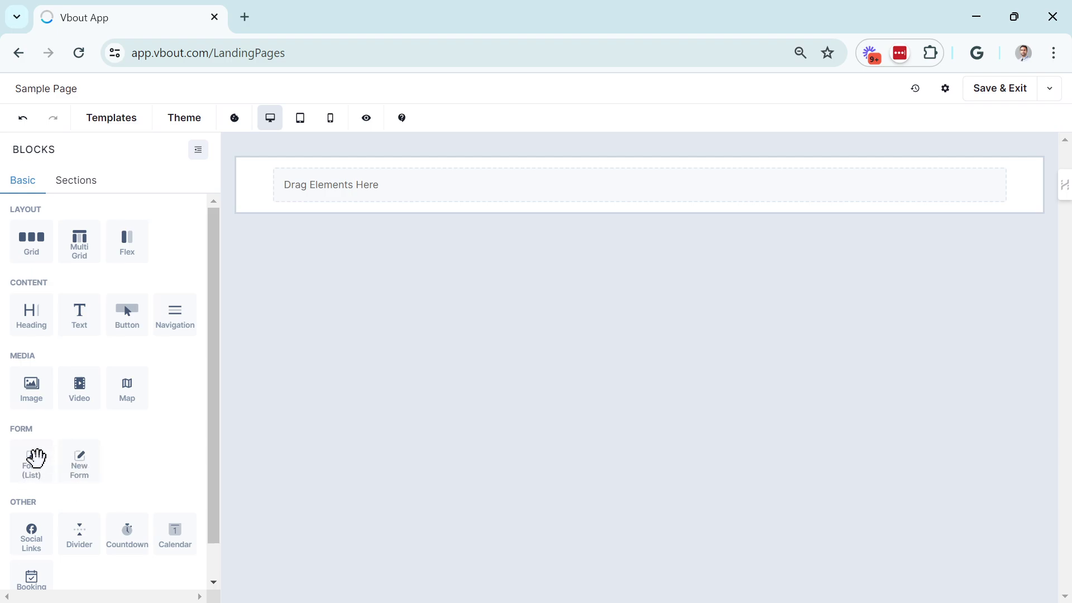
left_click_drag(34, 457, 557, 186)
left_click(130, 261)
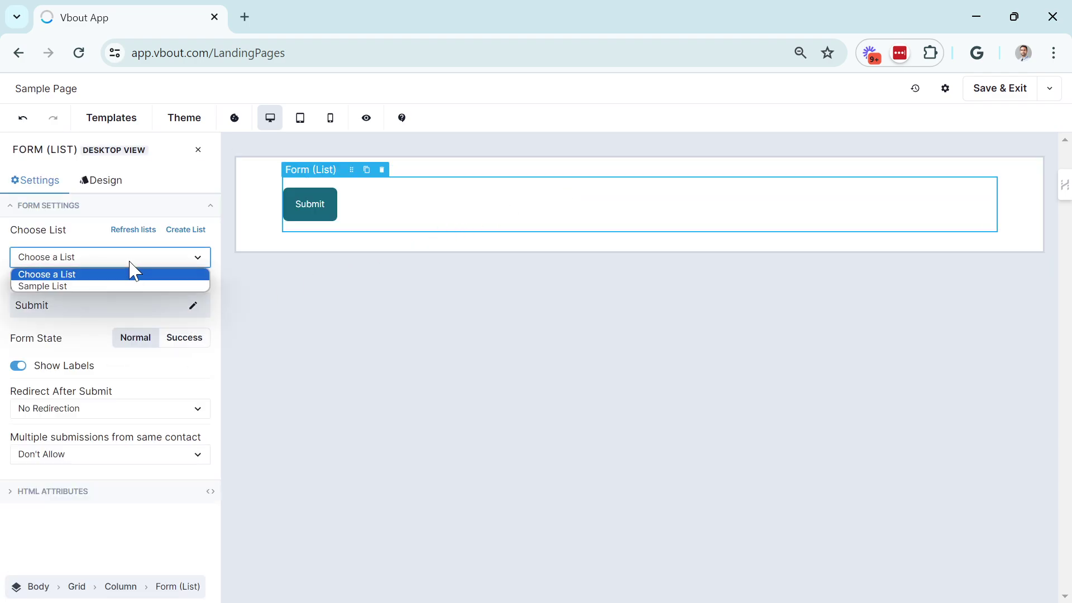
left_click(65, 288)
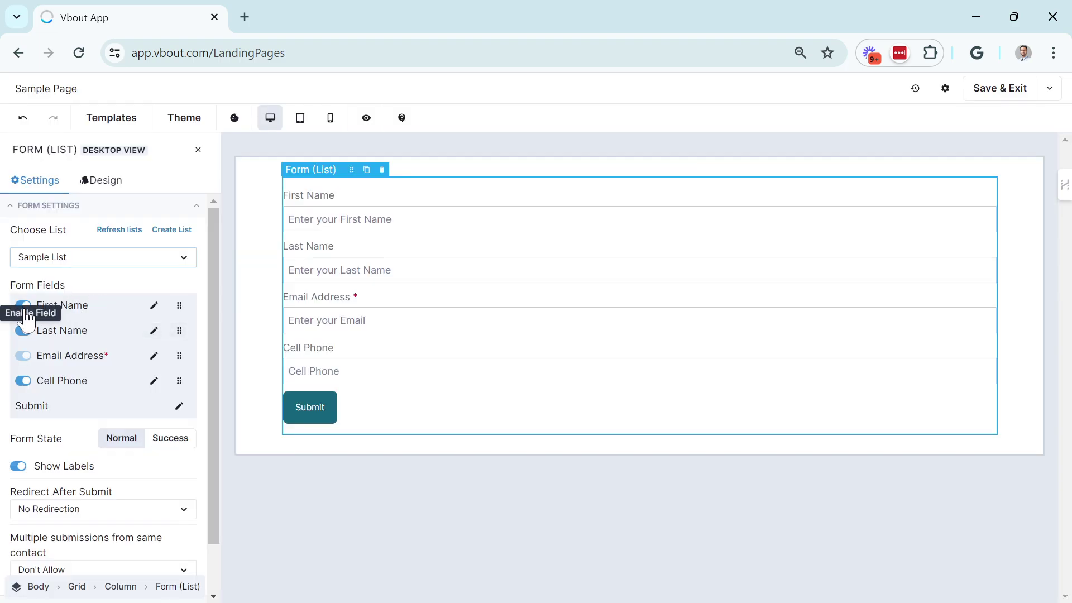
left_click(23, 306)
left_click(23, 330)
left_click(23, 333)
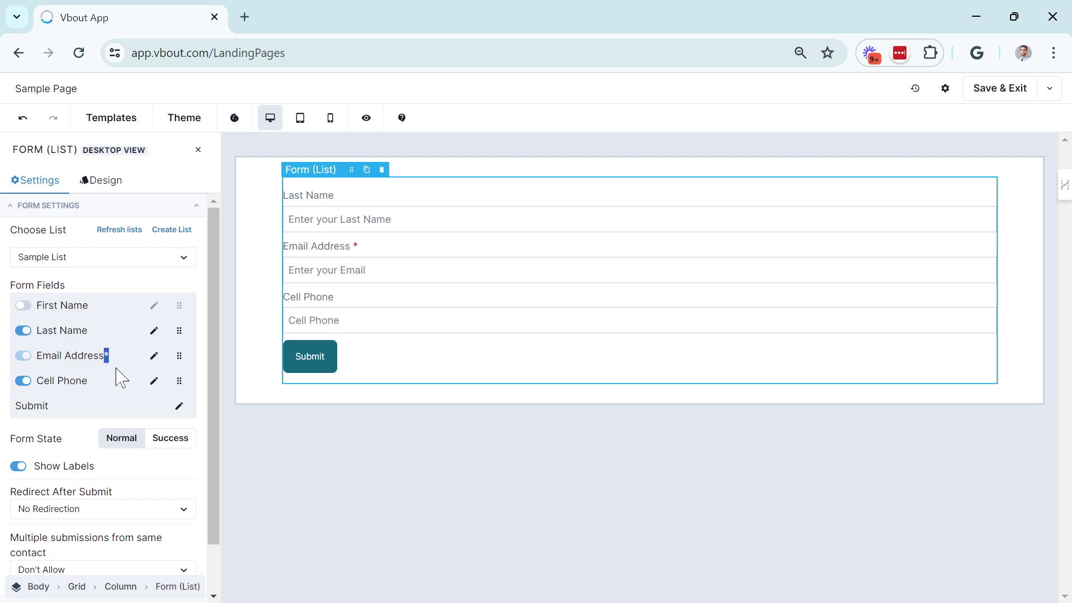
Step: Review the Email Address, Last Name and Submit button settings, then select the surrounding grid
left_click(154, 356)
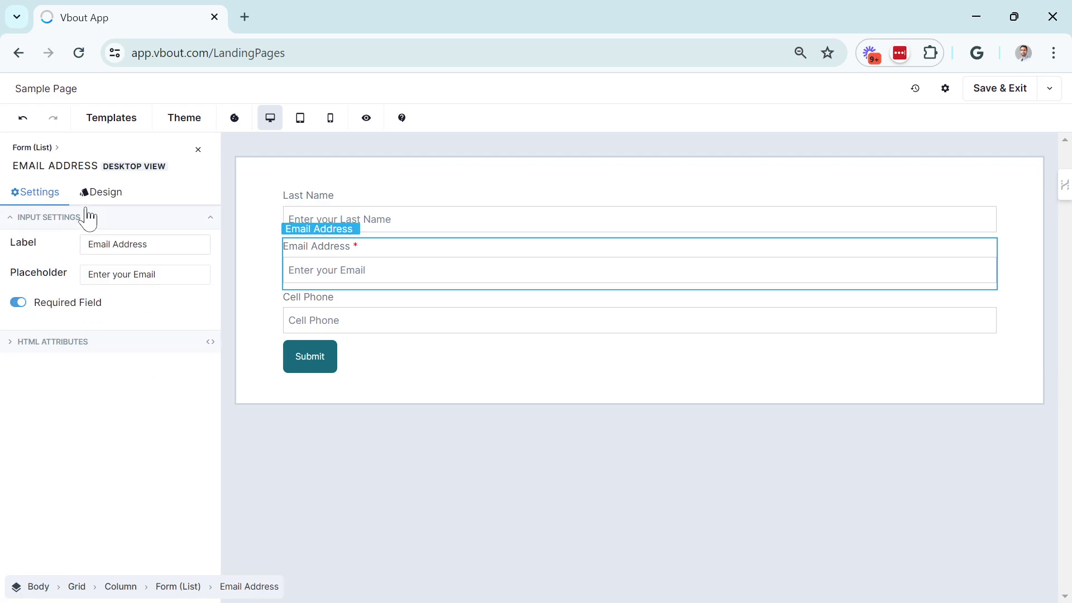
left_click(288, 219)
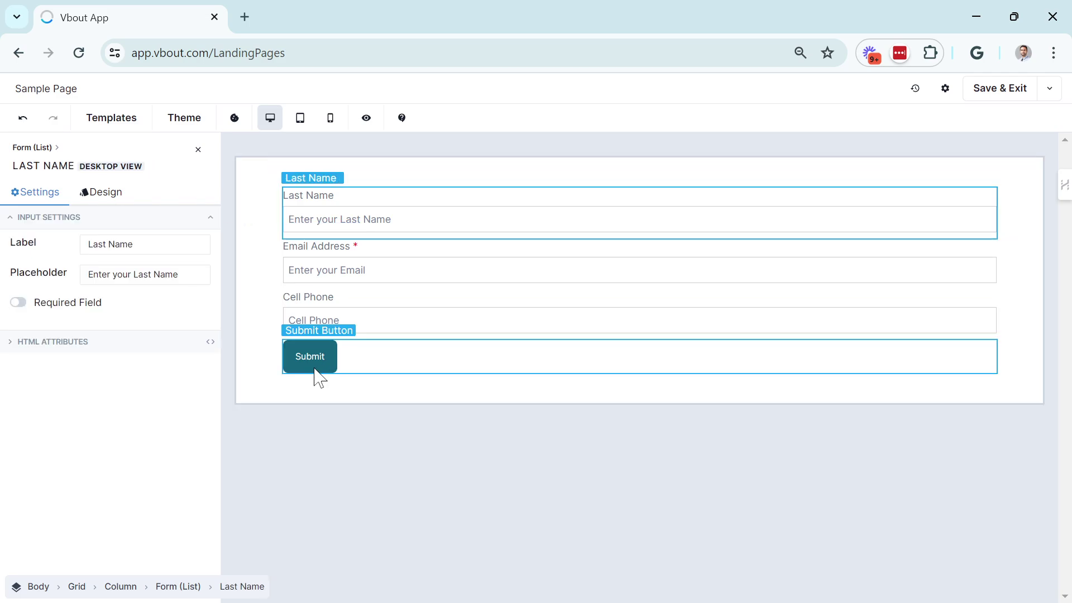
left_click(311, 366)
double_click(76, 249)
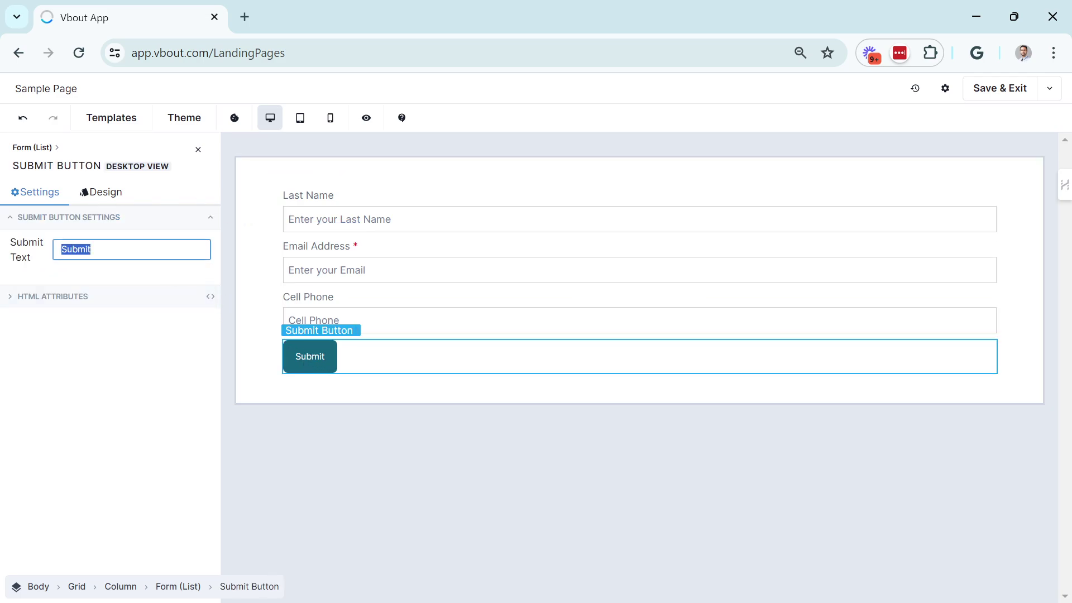
left_click(103, 196)
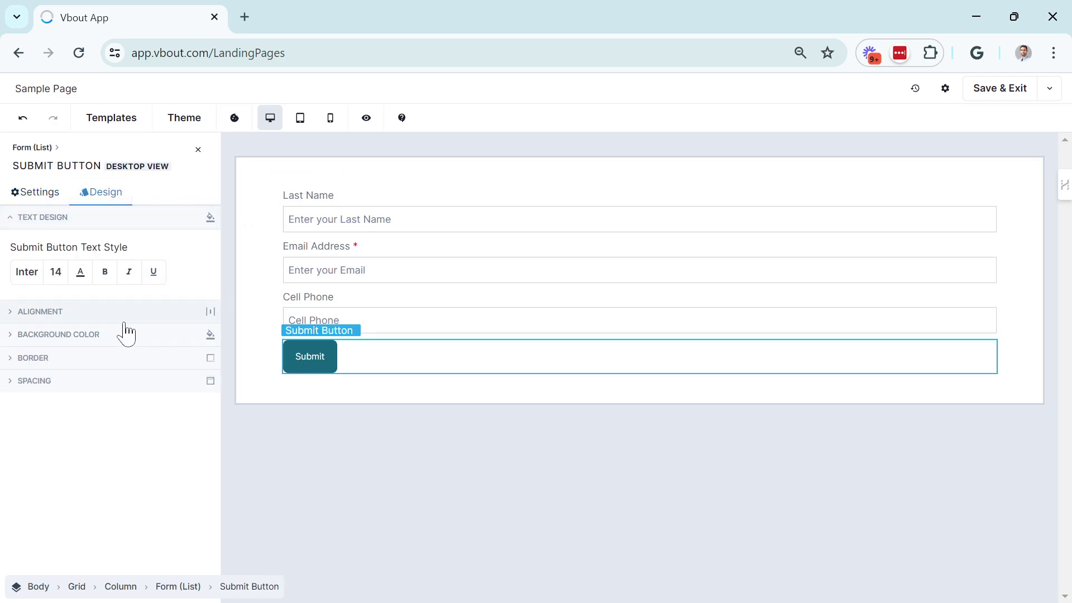
left_click(313, 212)
left_click(271, 212)
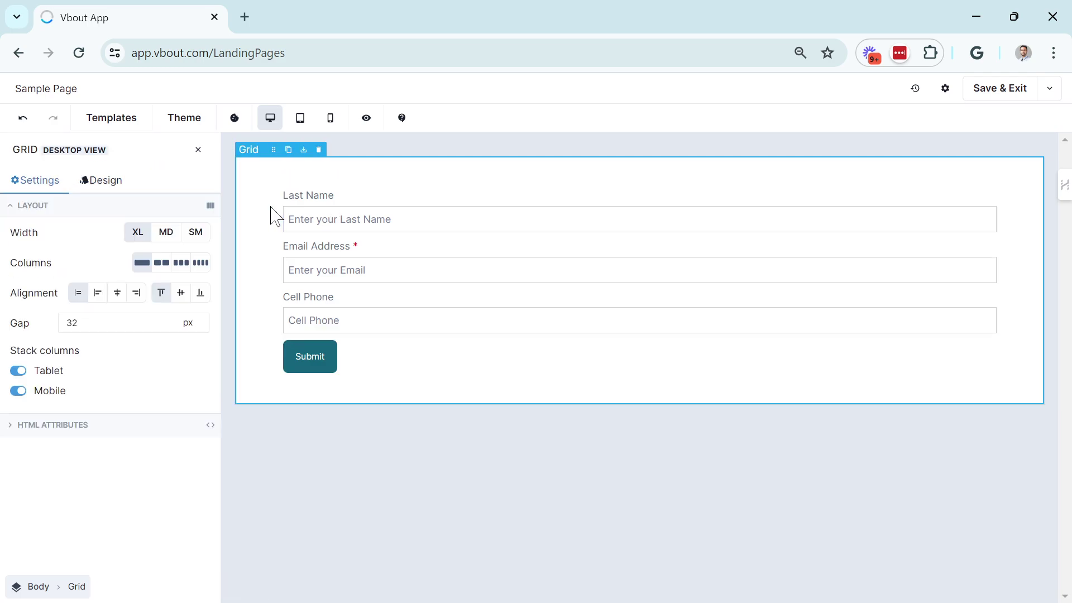
left_click(289, 219)
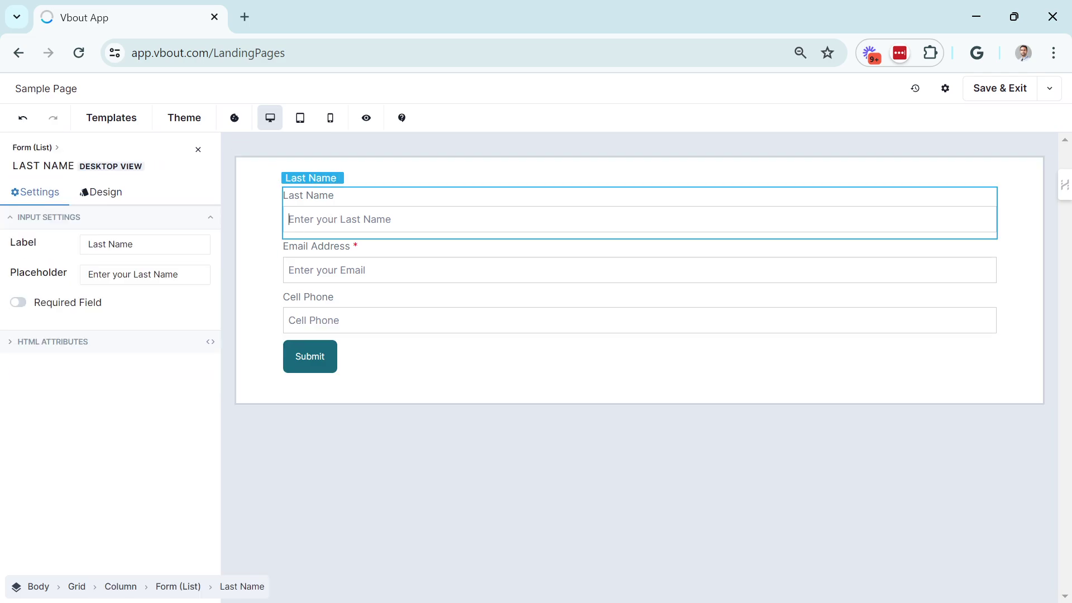
left_click(182, 589)
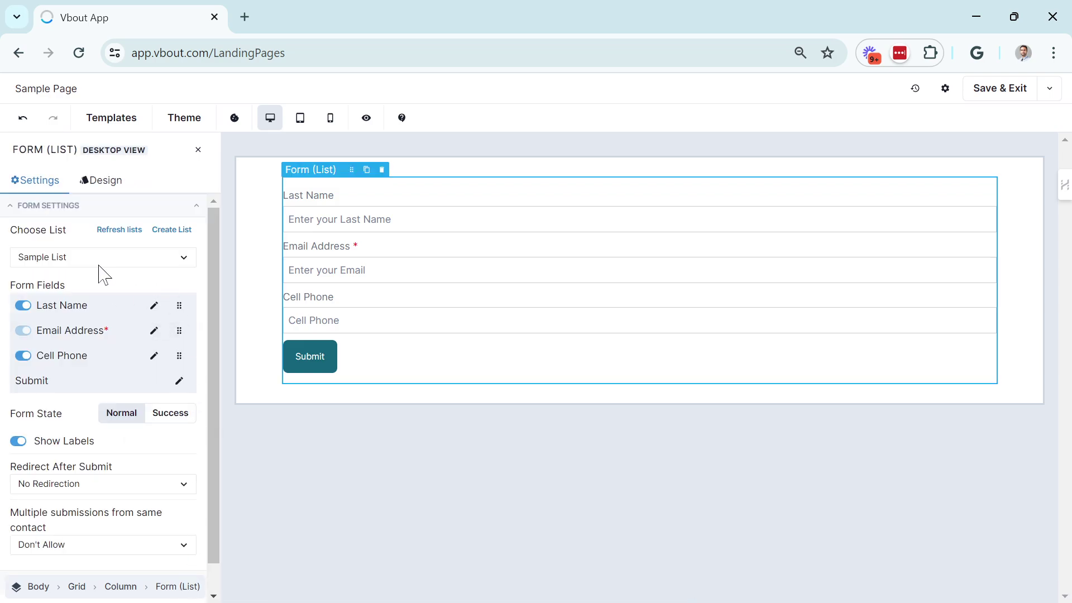
scroll(149, 297, "down", 1)
scroll(184, 251, "up", 1)
left_click(275, 203)
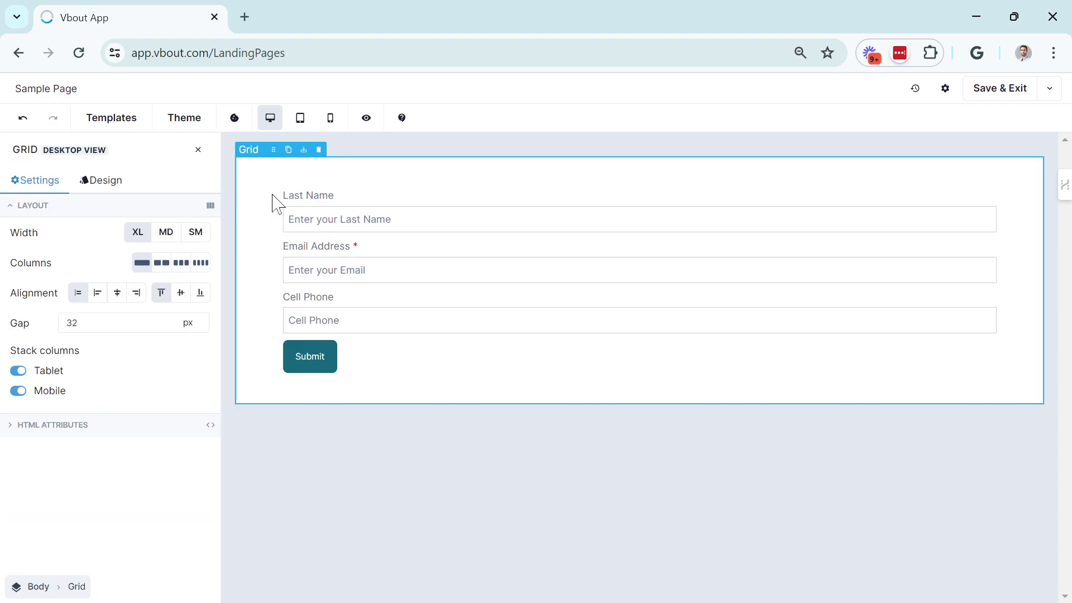
Step: Delete the section with its list form and add a new single-column grid
left_click(320, 148)
left_click(338, 143)
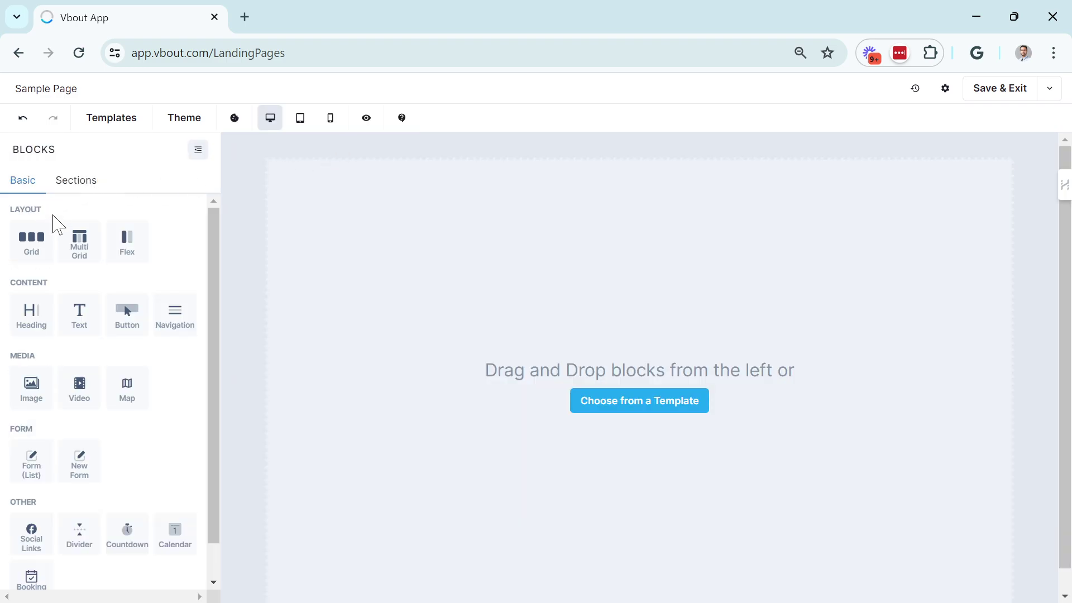
left_click_drag(38, 232, 374, 196)
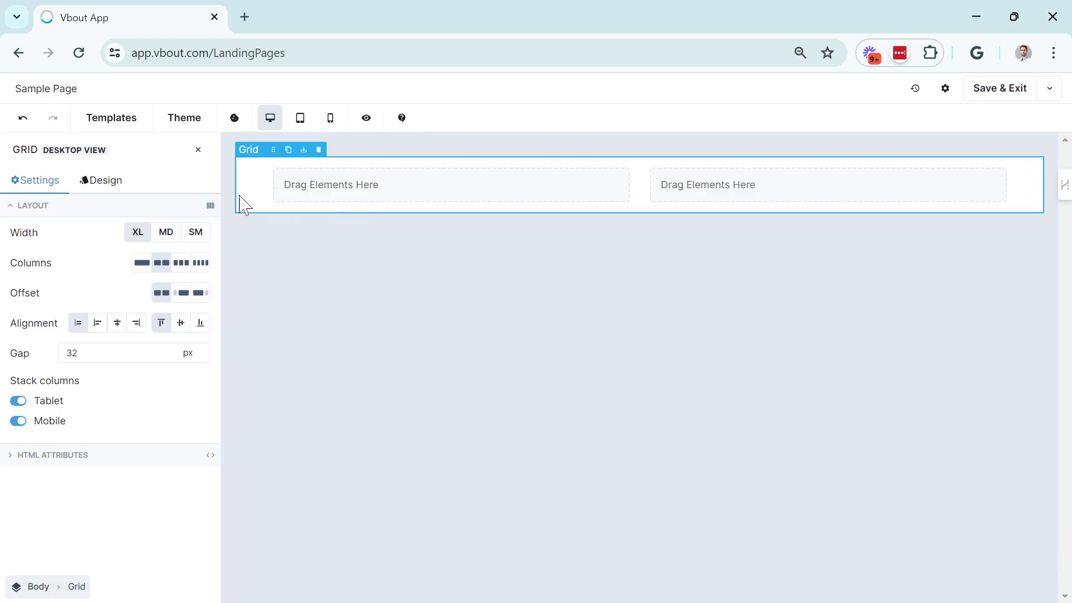
left_click(141, 263)
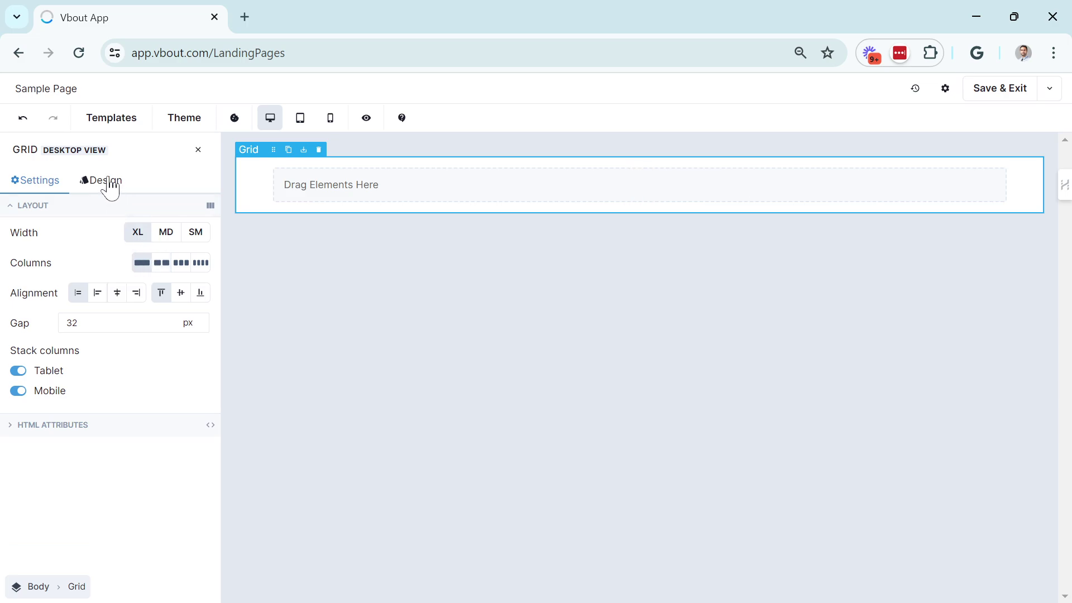
left_click(109, 188)
left_click(52, 186)
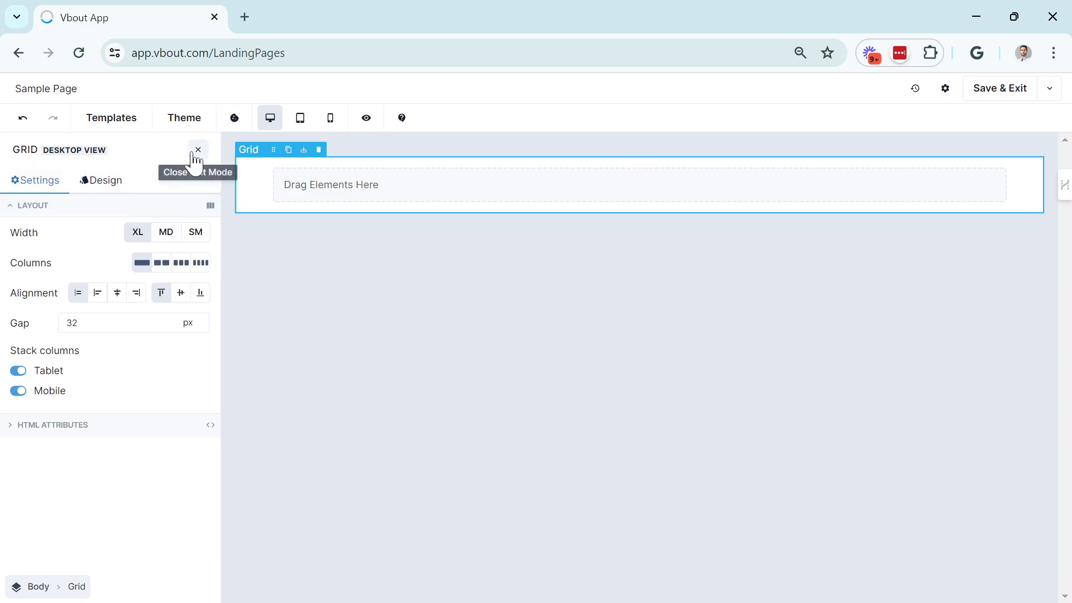
Step: Drop a New Form into the grid, keeping redirect after submit on Follow List Settings
left_click(197, 152)
scroll(85, 435, "down", 1)
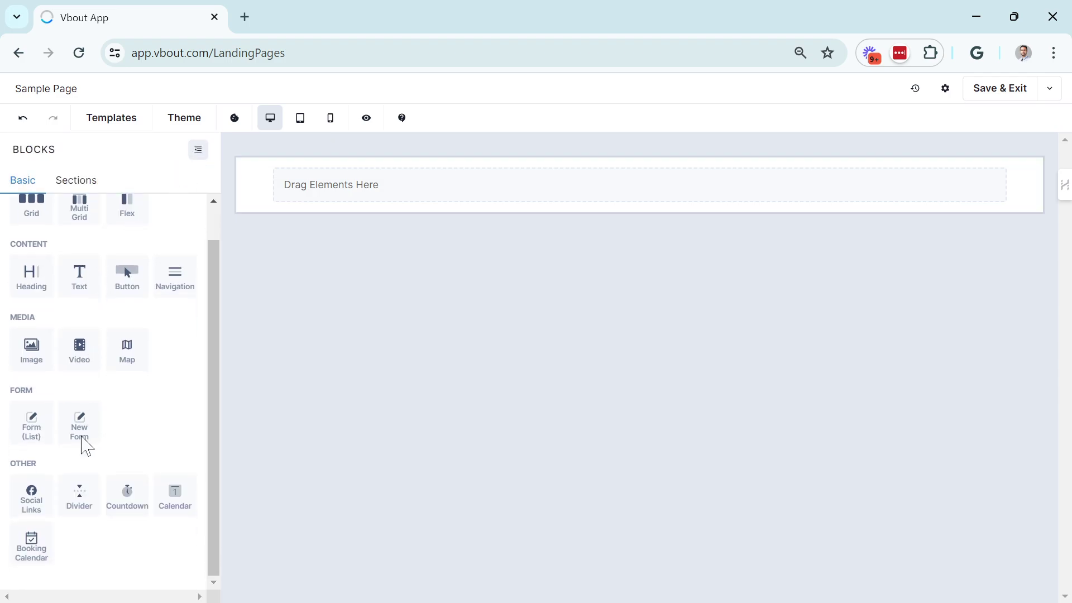
left_click_drag(83, 436, 419, 196)
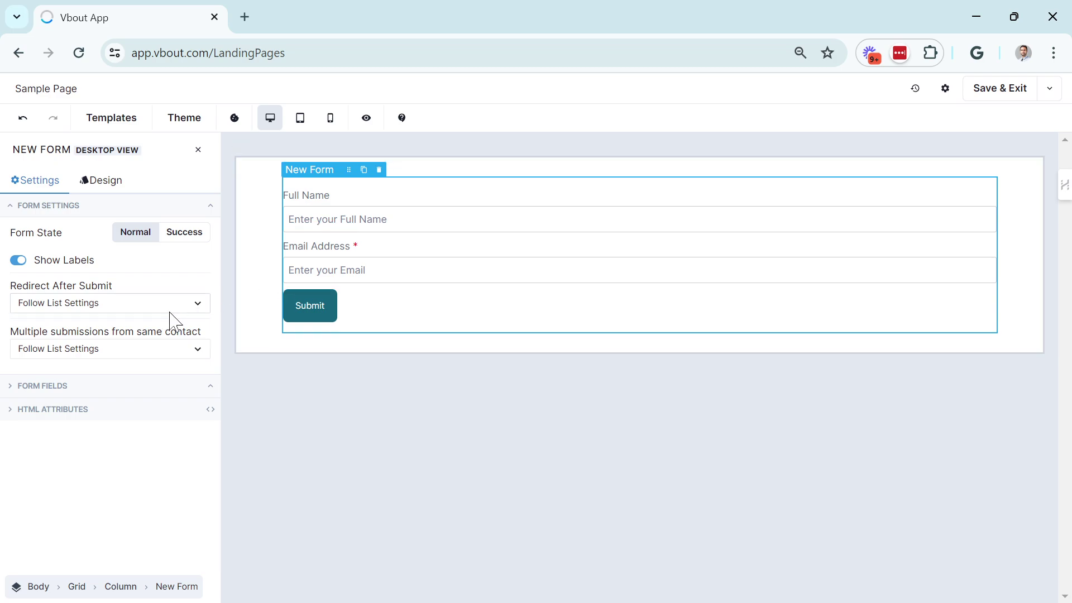
left_click(194, 311)
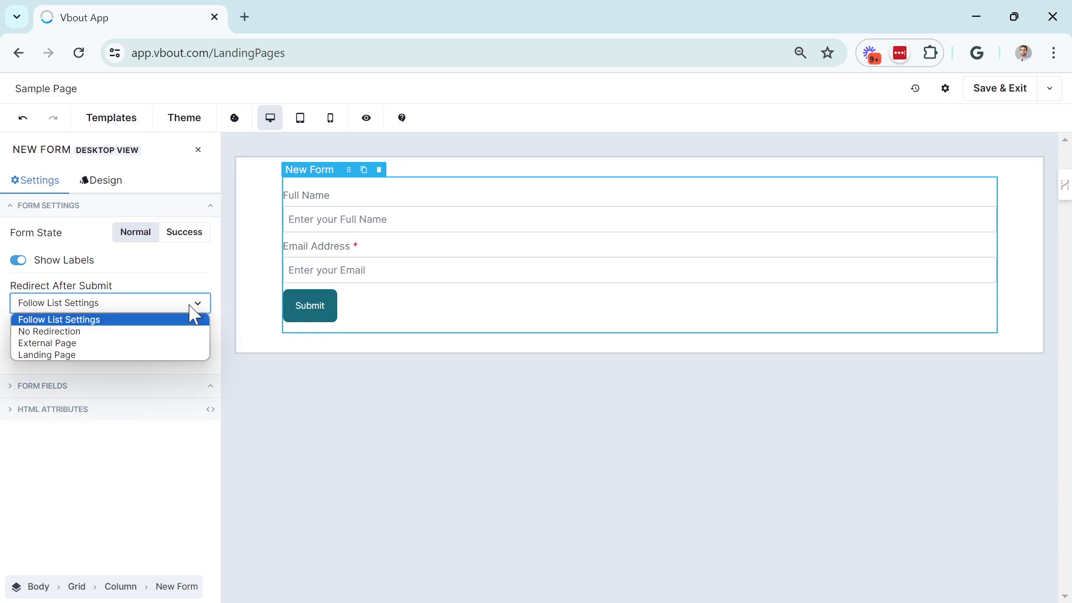
left_click(190, 306)
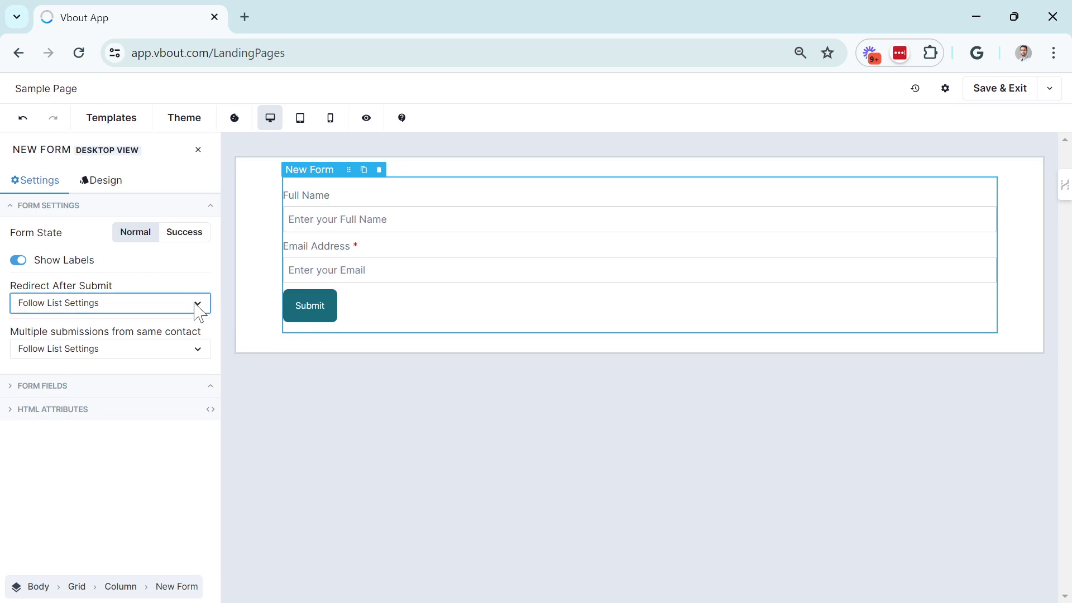
left_click(185, 311)
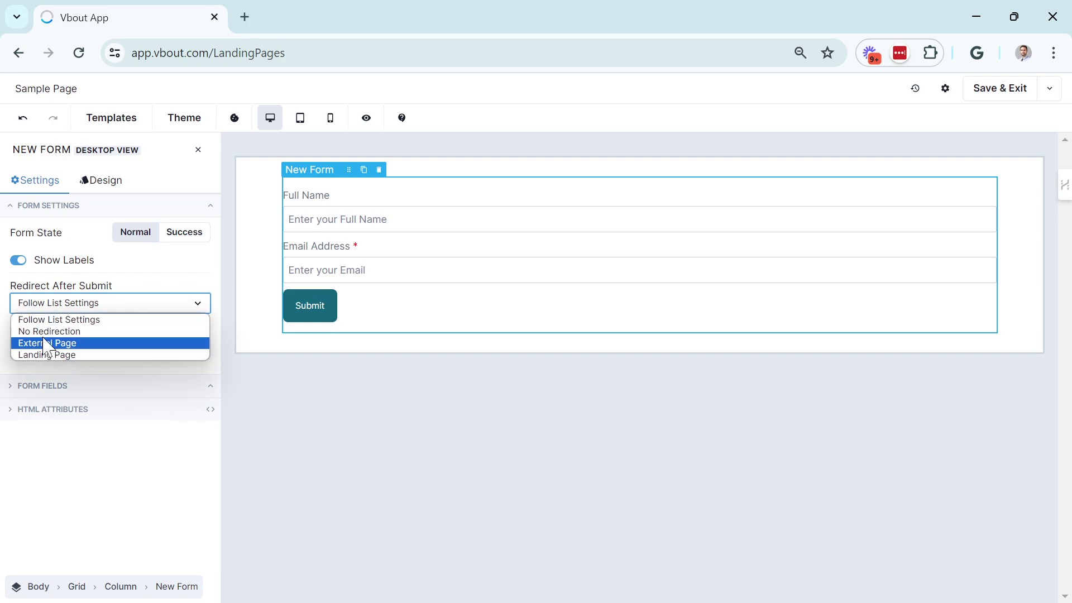
left_click(185, 274)
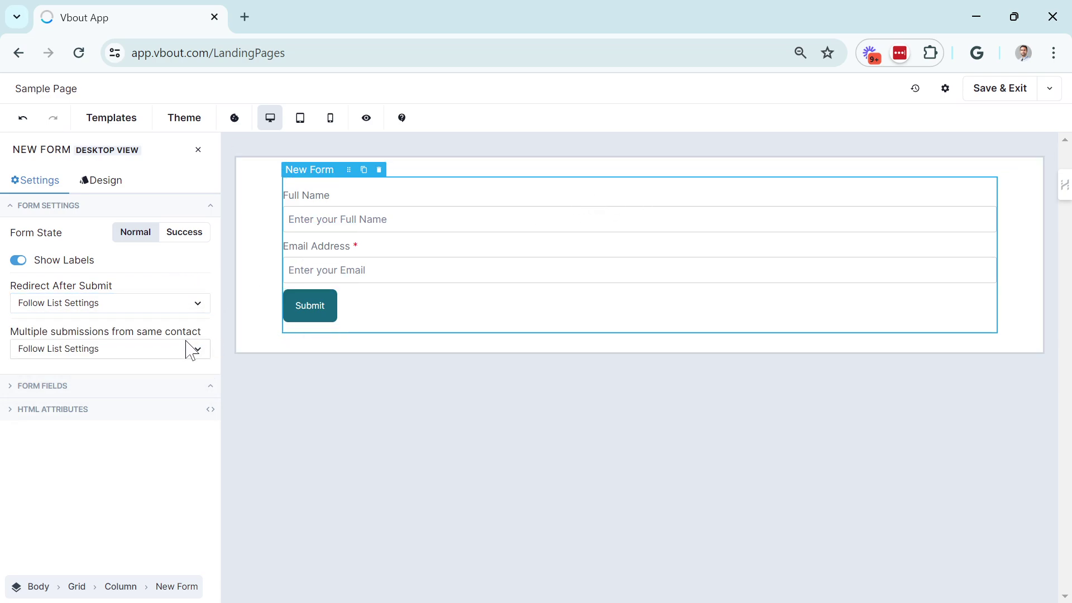
Step: Add a Date of birth field to the new form
left_click(168, 387)
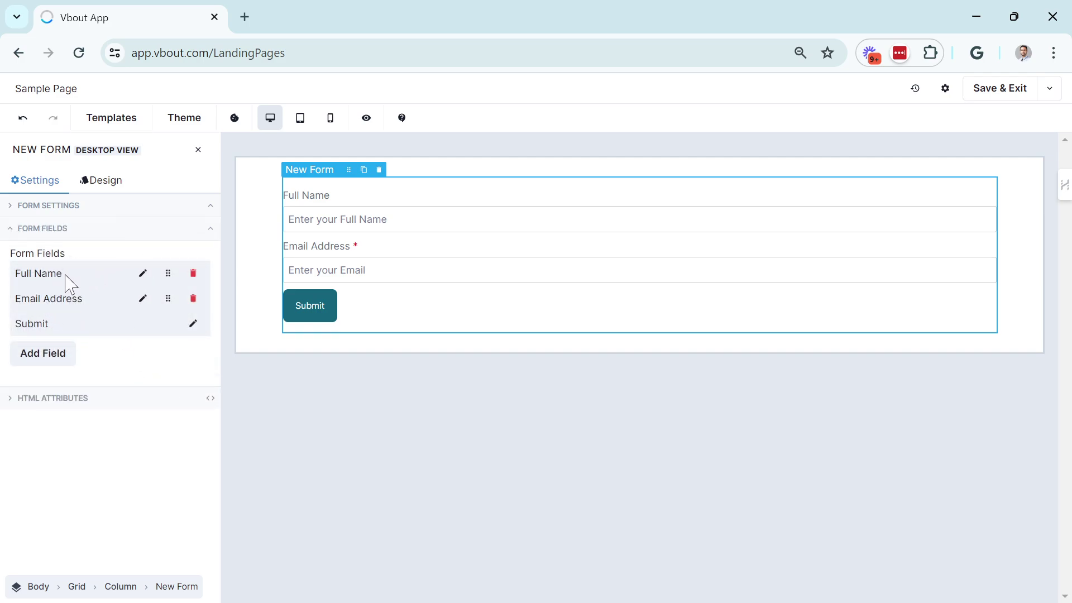
left_click(50, 364)
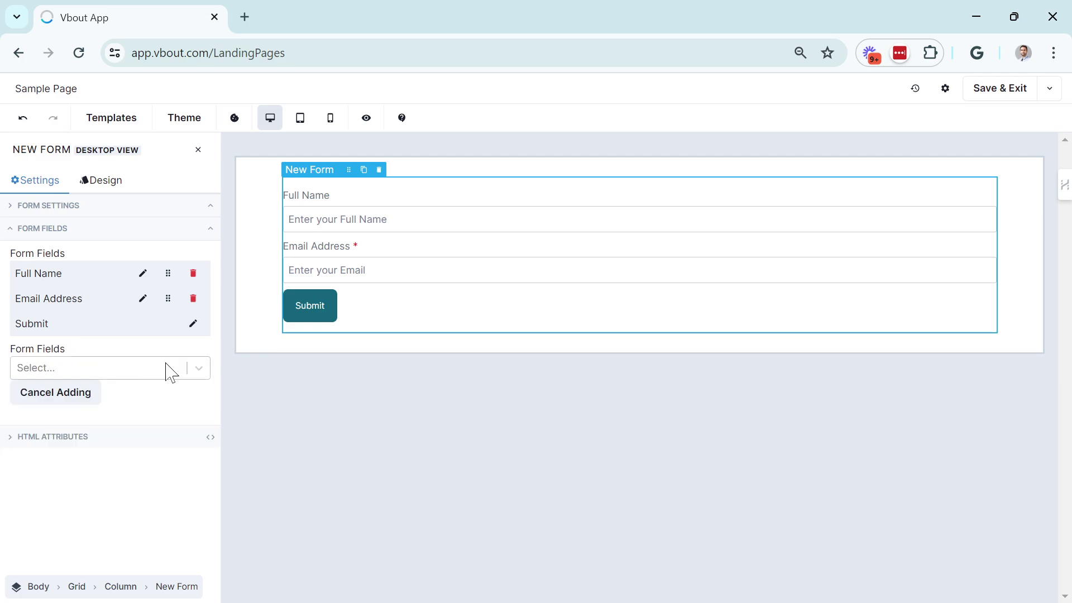
left_click(200, 368)
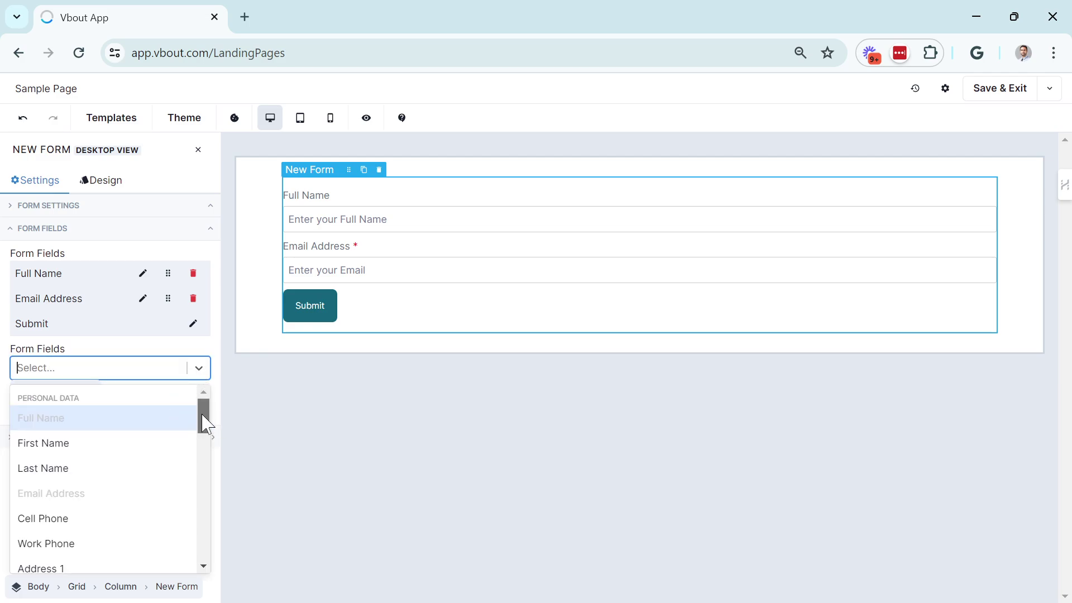
left_click_drag(204, 424, 215, 479)
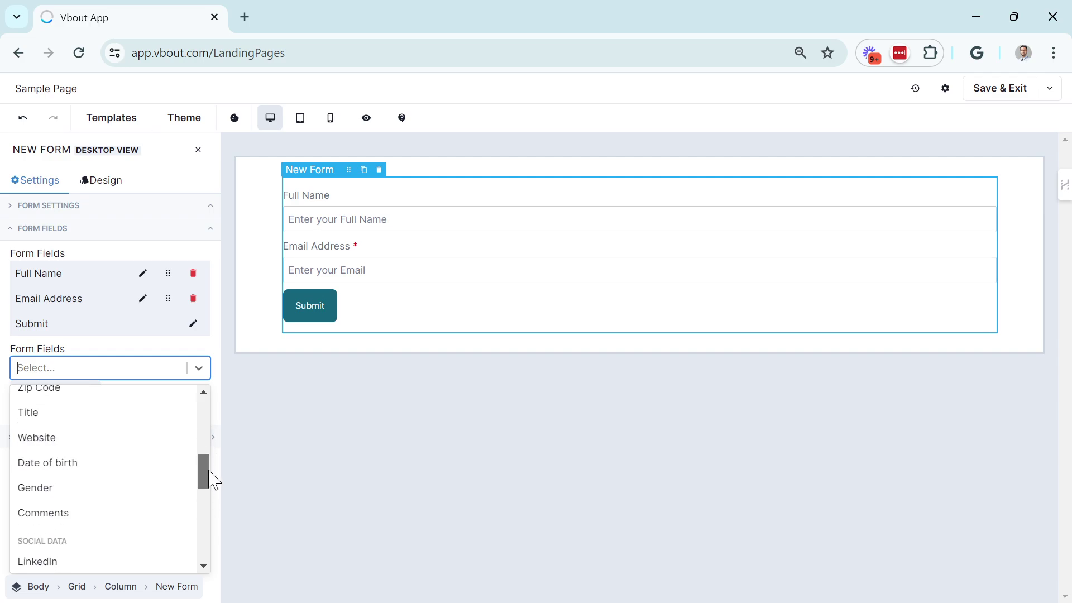
left_click(86, 468)
Step: Add a Work Phone field below it and exit form editing
left_click(68, 377)
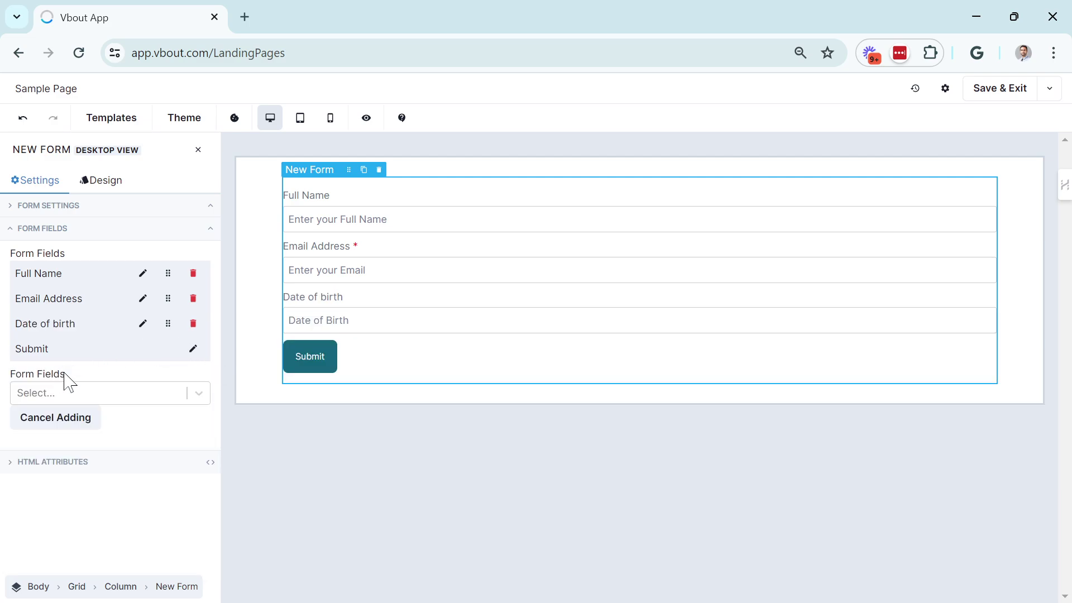
left_click(199, 397)
scroll(92, 491, "down", 3)
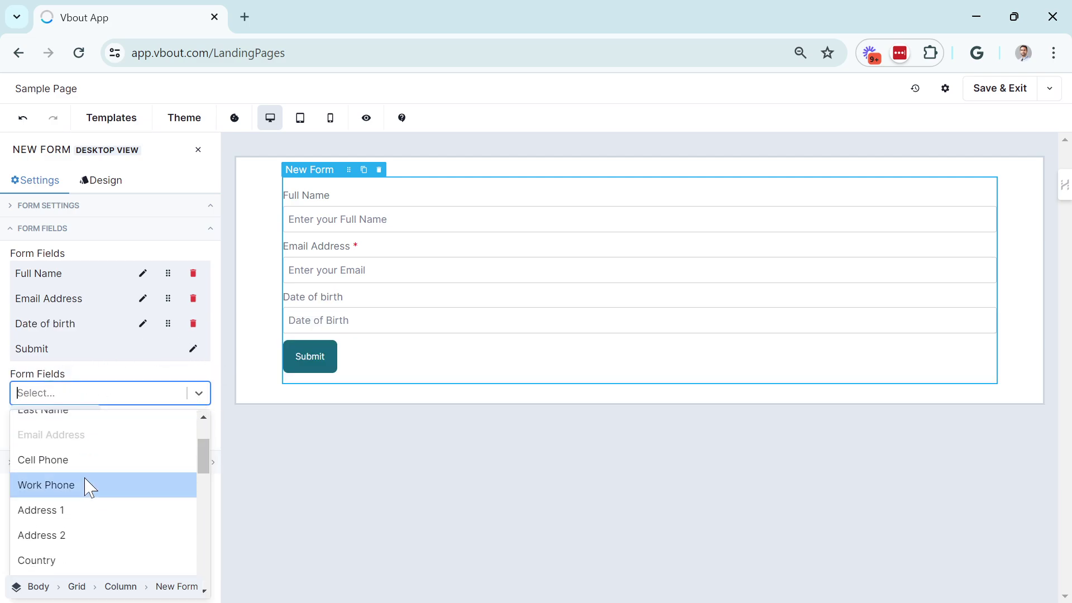
left_click(89, 487)
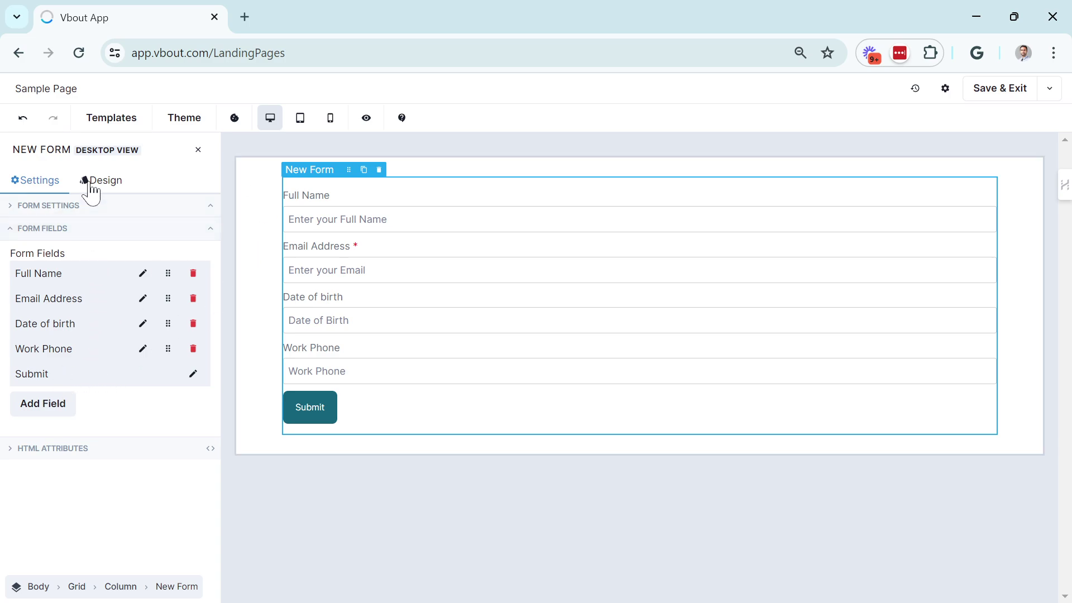
left_click(198, 150)
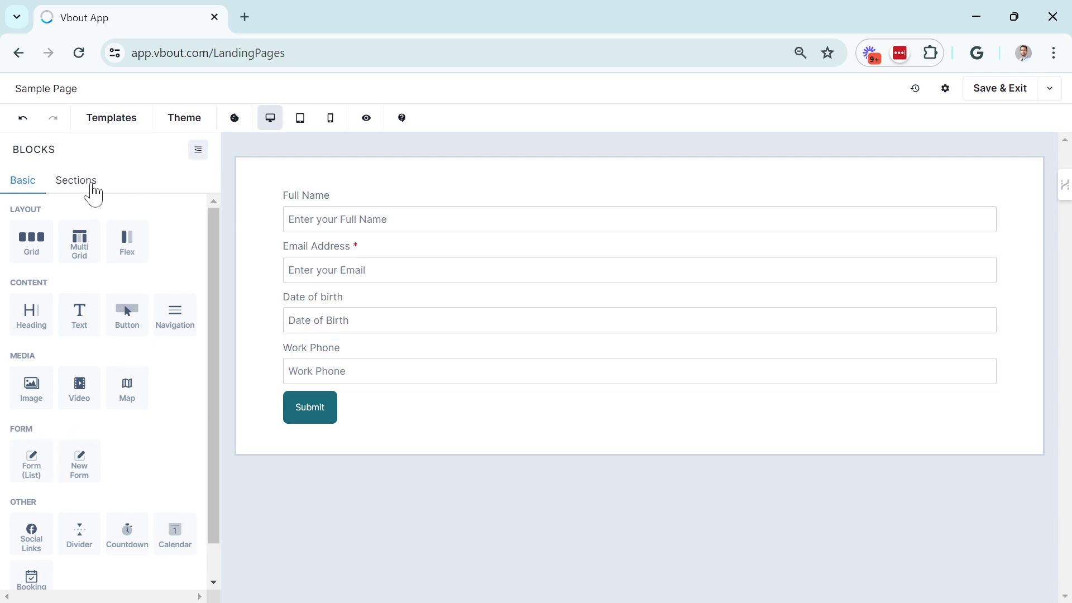
Step: Set the field Label Style font size to 18 in the Full Name field's Design settings
left_click(271, 200)
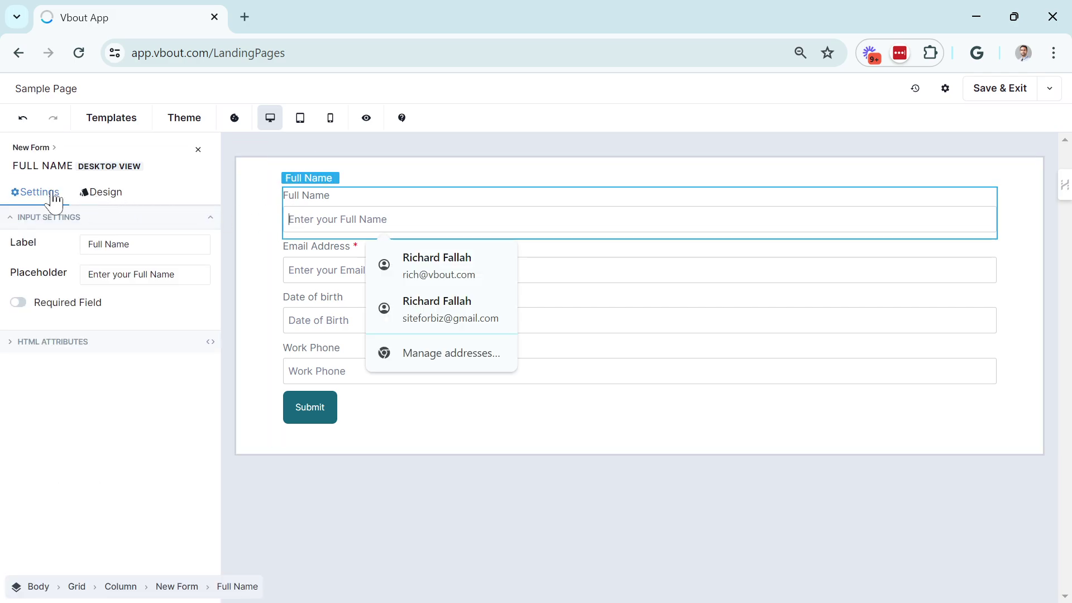
left_click(103, 202)
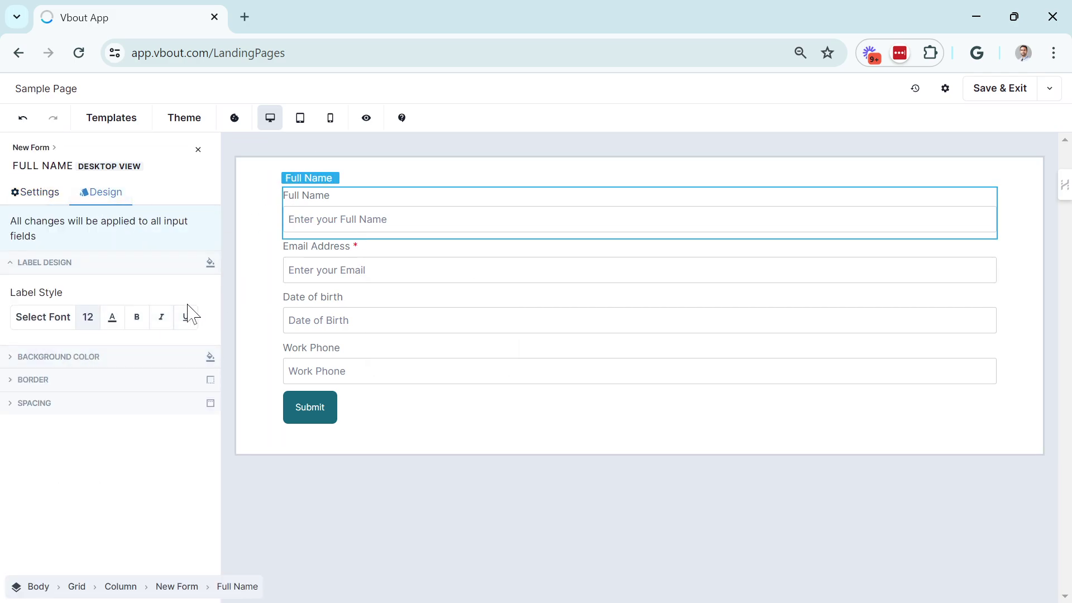
left_click(88, 318)
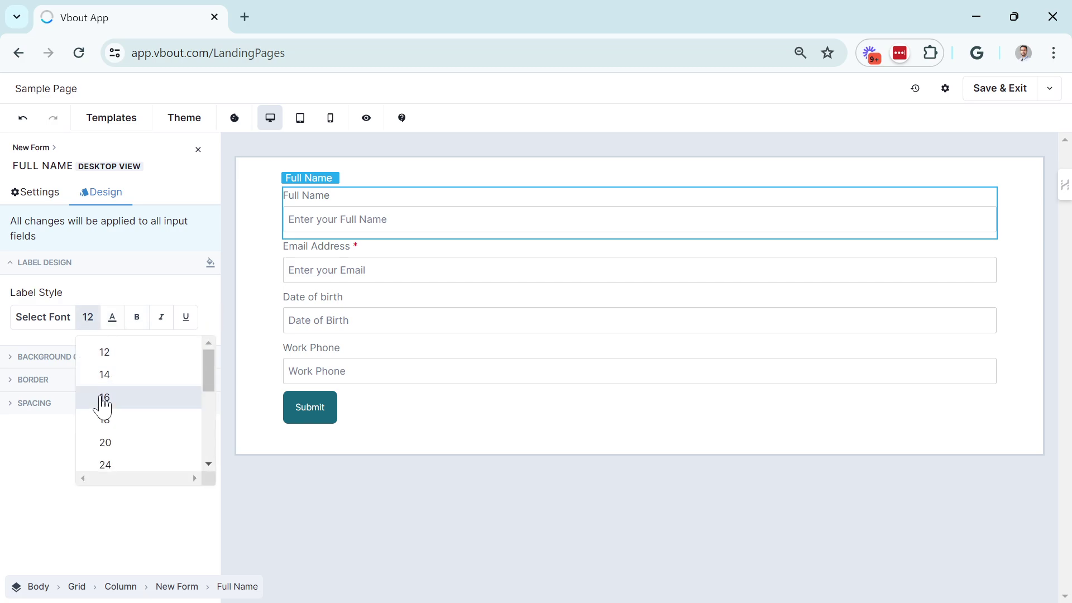
left_click(102, 398)
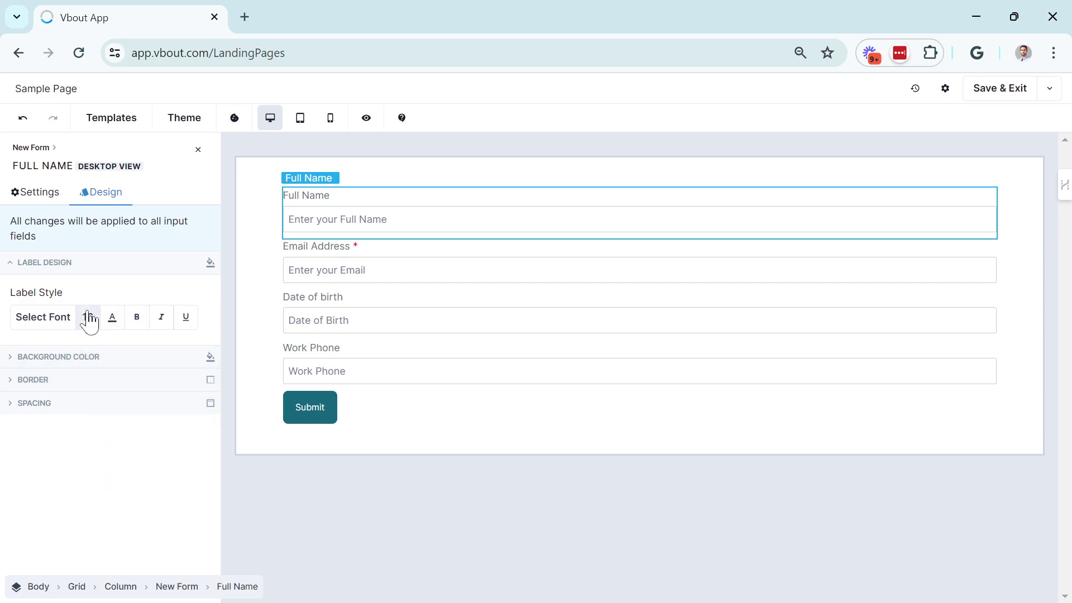
left_click(88, 317)
left_click(93, 419)
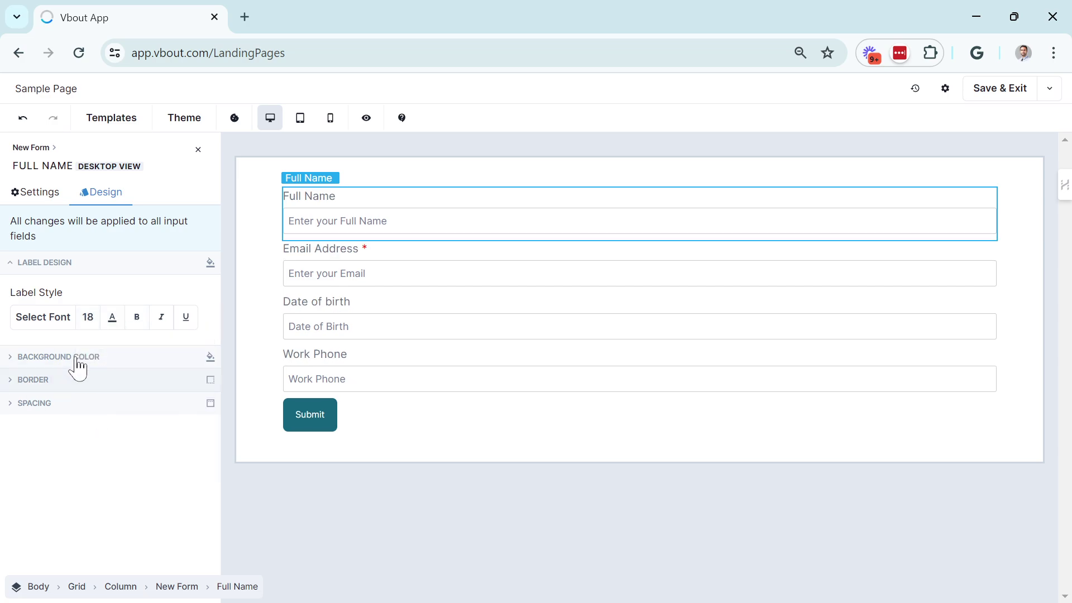
left_click(72, 362)
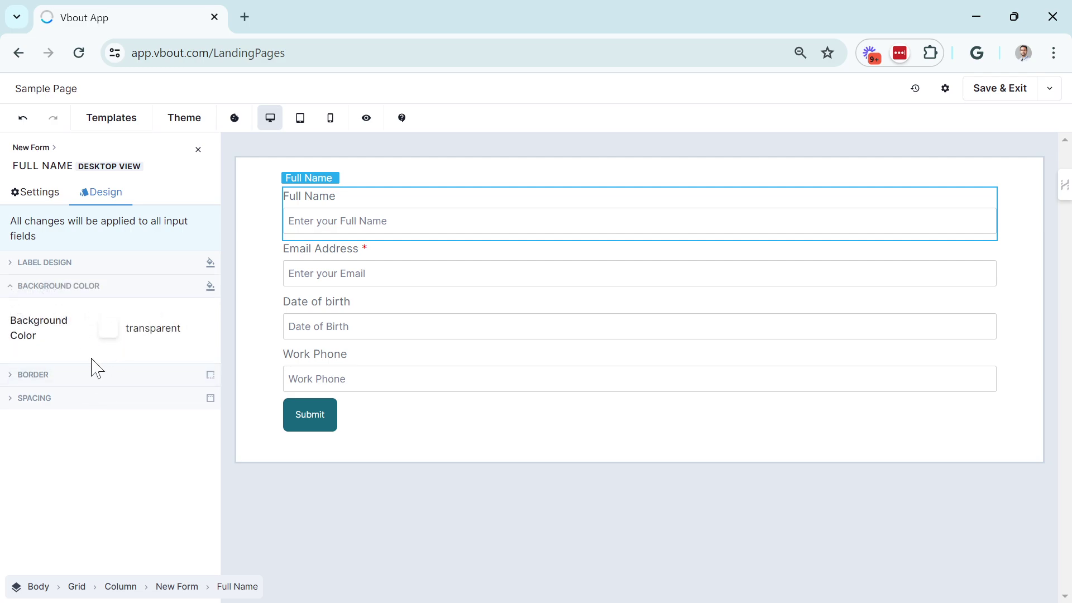
left_click(55, 499)
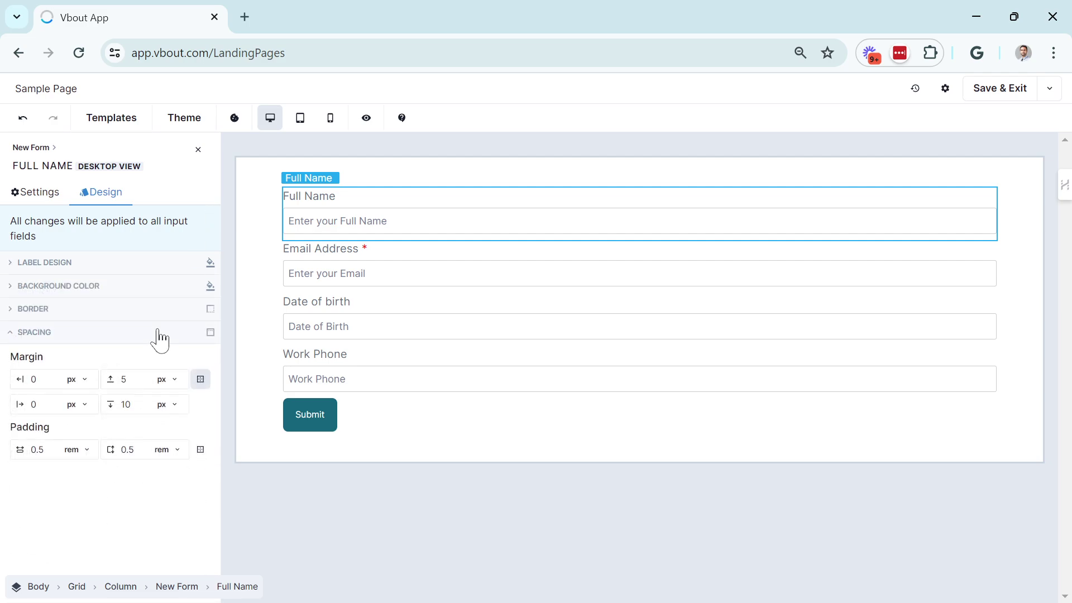
left_click(35, 379)
left_click(16, 197)
Step: Delete the grid containing the form and drop a fresh two-column Grid onto the page
left_click(29, 151)
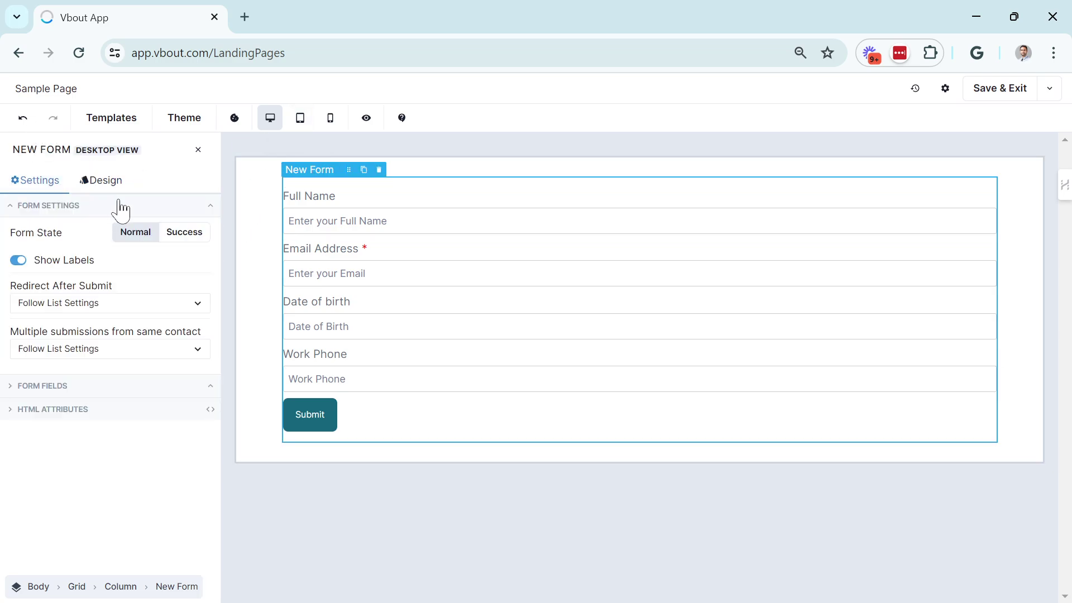
left_click(197, 151)
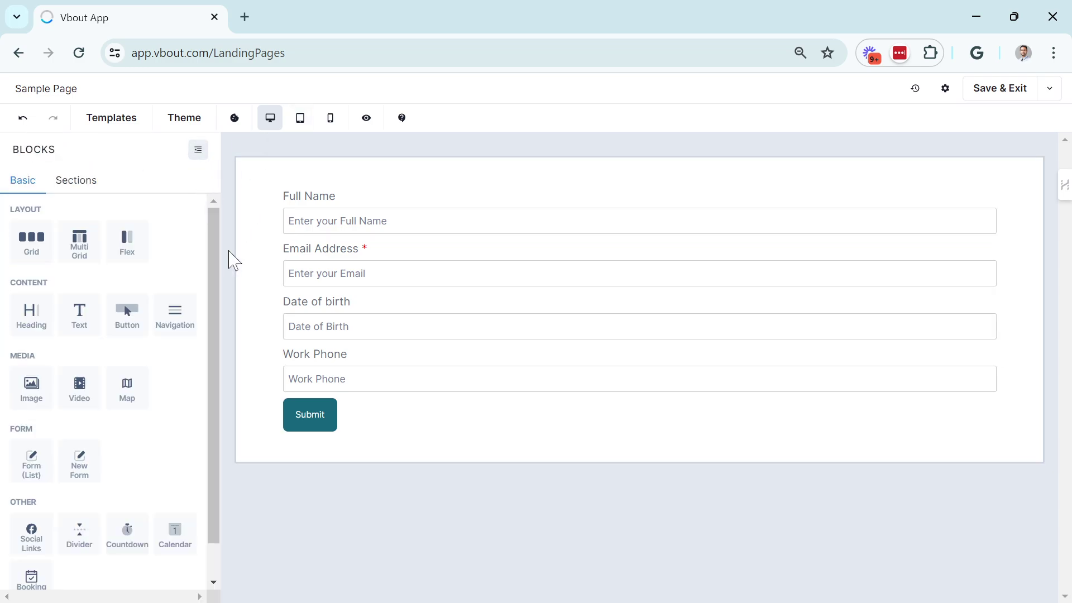
scroll(233, 303, "down", 1)
scroll(216, 219, "up", 1)
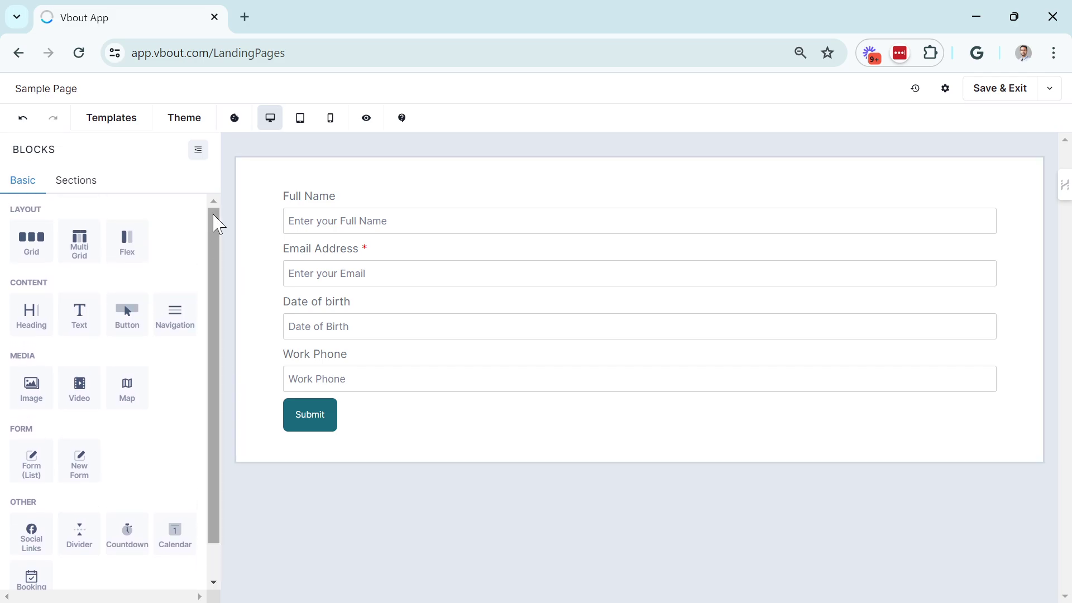
left_click(326, 206)
left_click(249, 174)
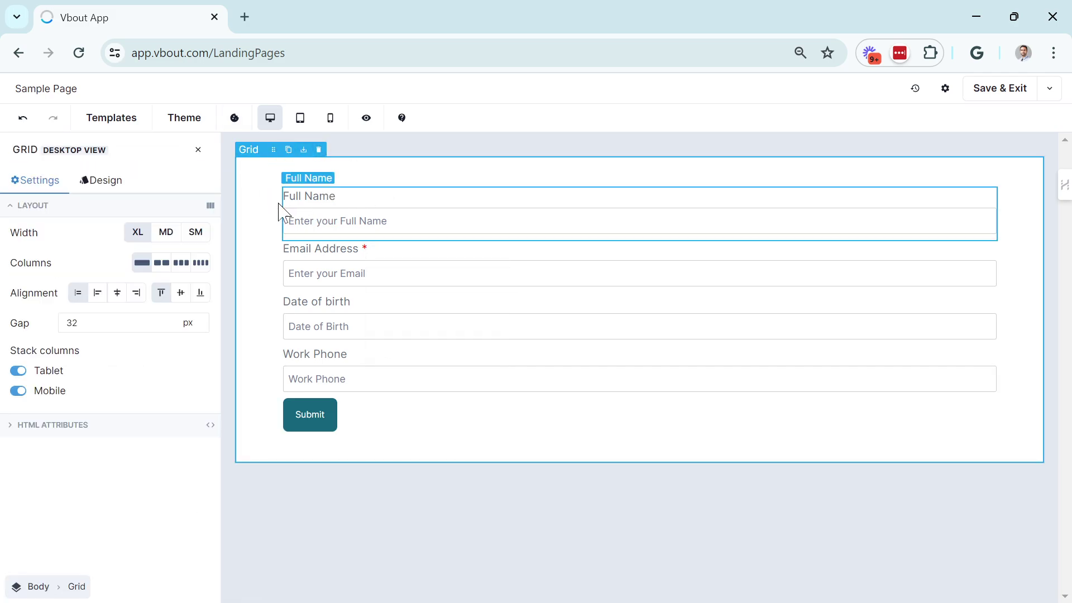
left_click(319, 150)
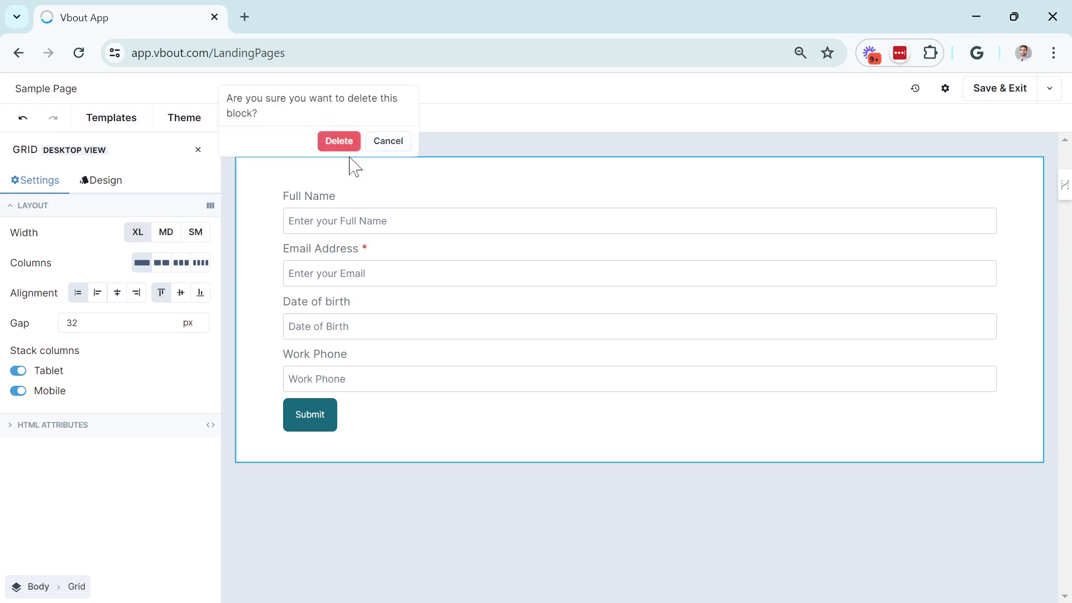
left_click(337, 143)
left_click_drag(26, 259, 406, 236)
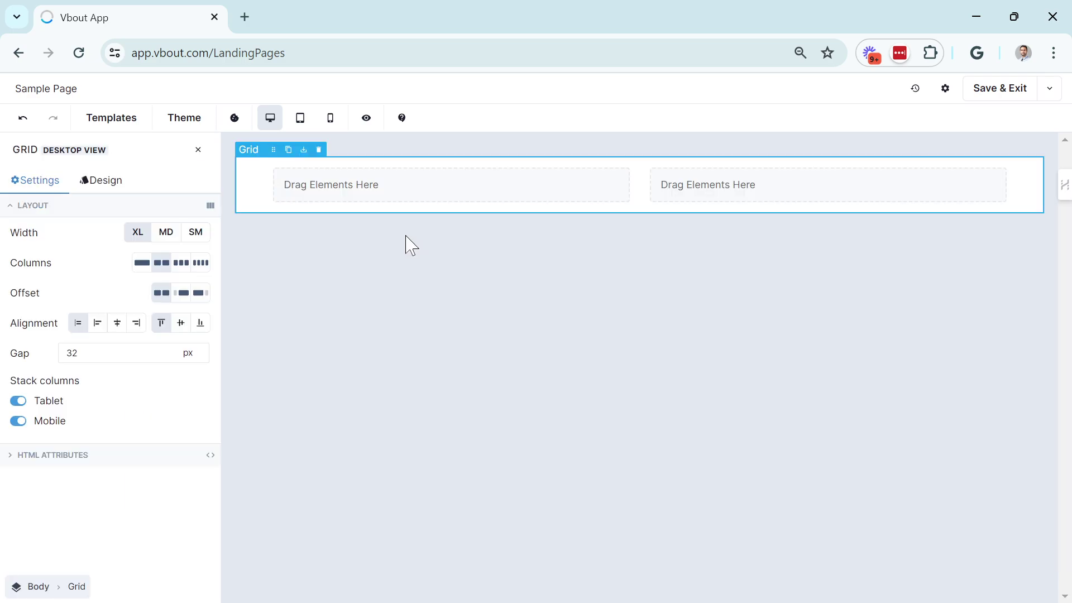
Step: Set the grid to one column and insert an Image showing the second colourful abstract Animated GIF
left_click(140, 263)
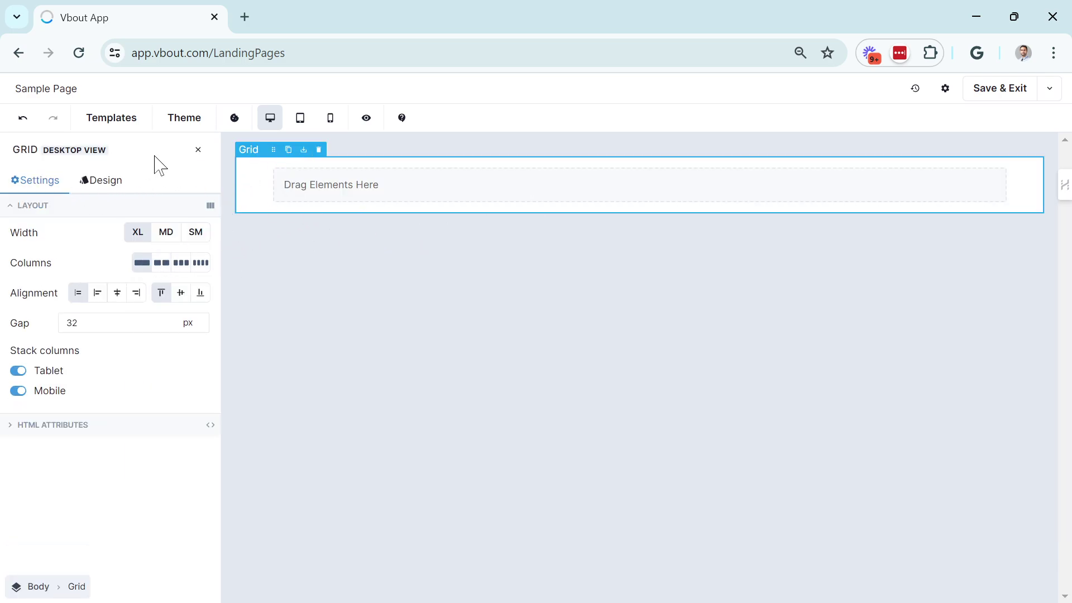
left_click(197, 151)
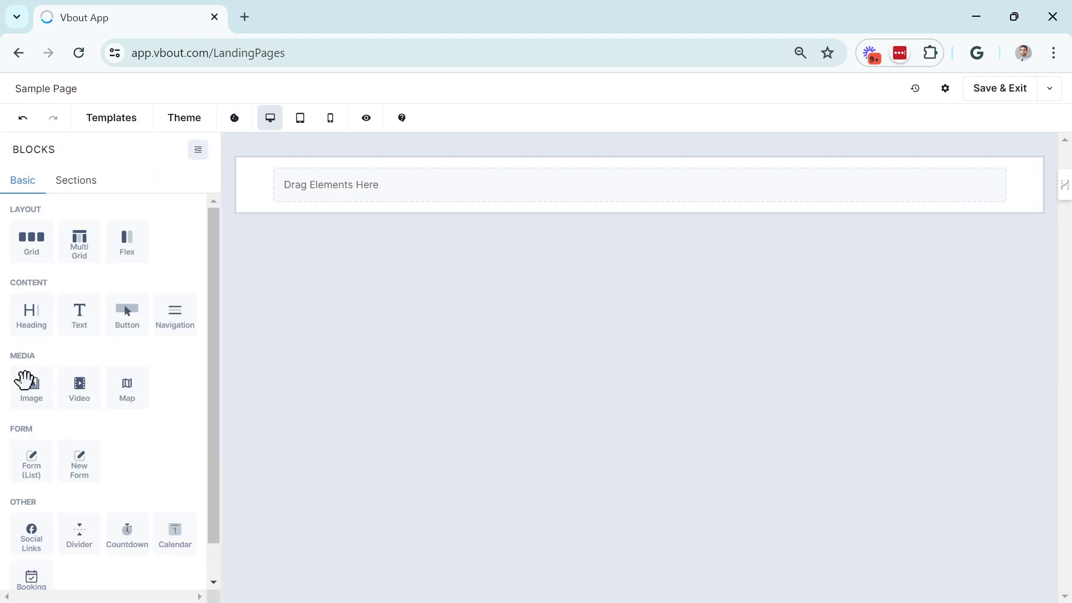
left_click_drag(25, 381, 486, 201)
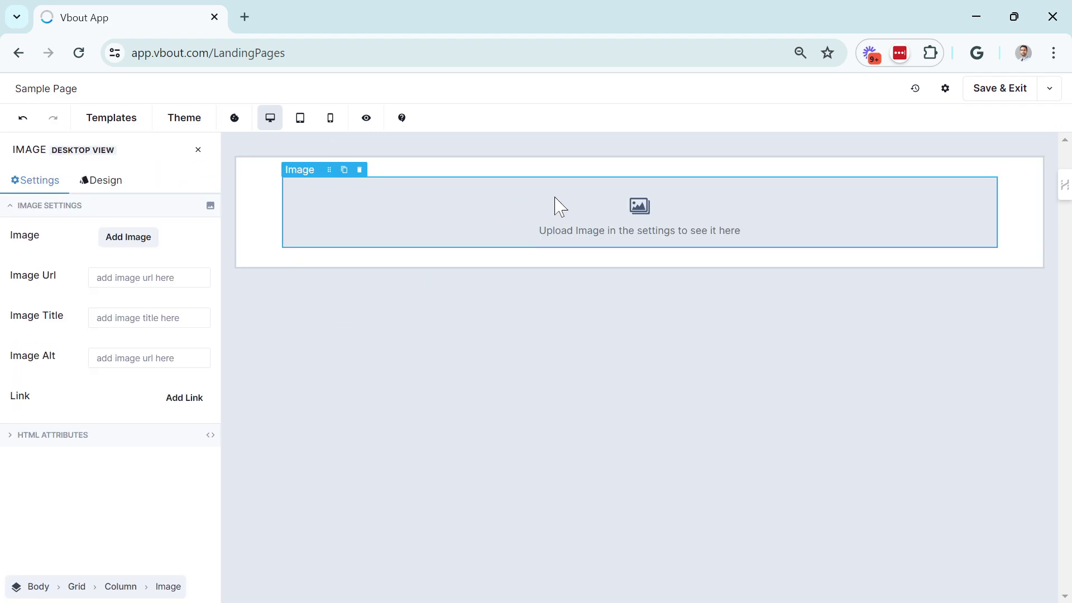
left_click(143, 248)
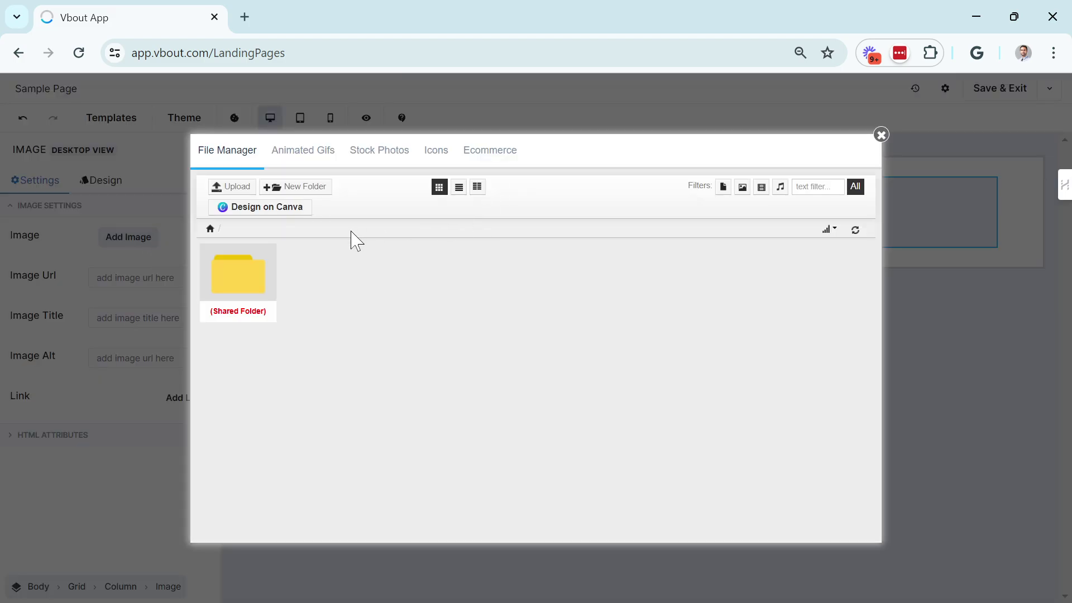
left_click(301, 163)
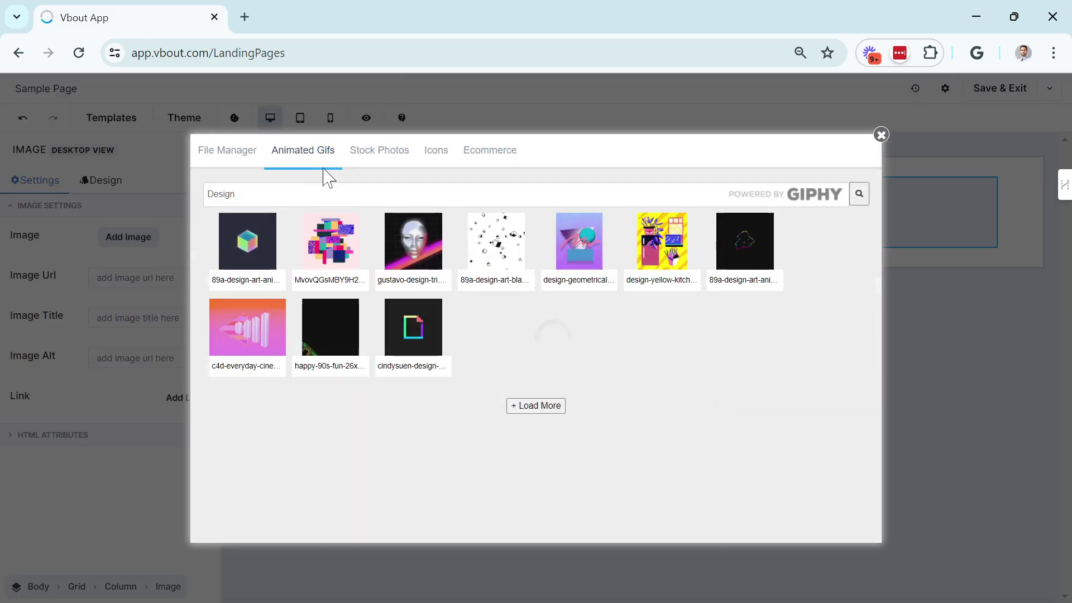
left_click(334, 257)
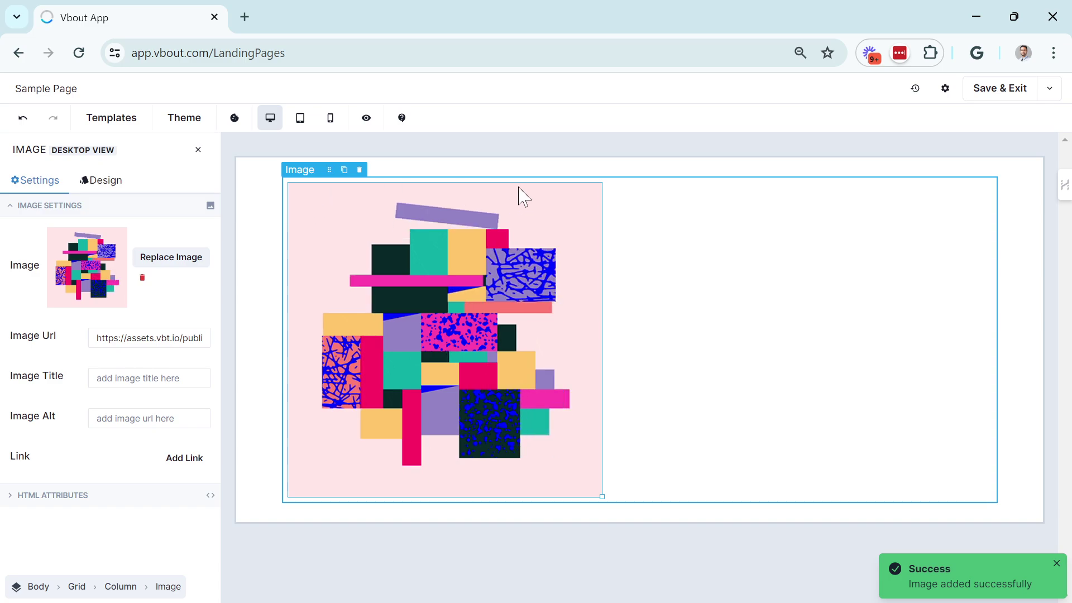
Step: Switch the grid to two columns and place a Heading and Text block beside the GIF
left_click(270, 192)
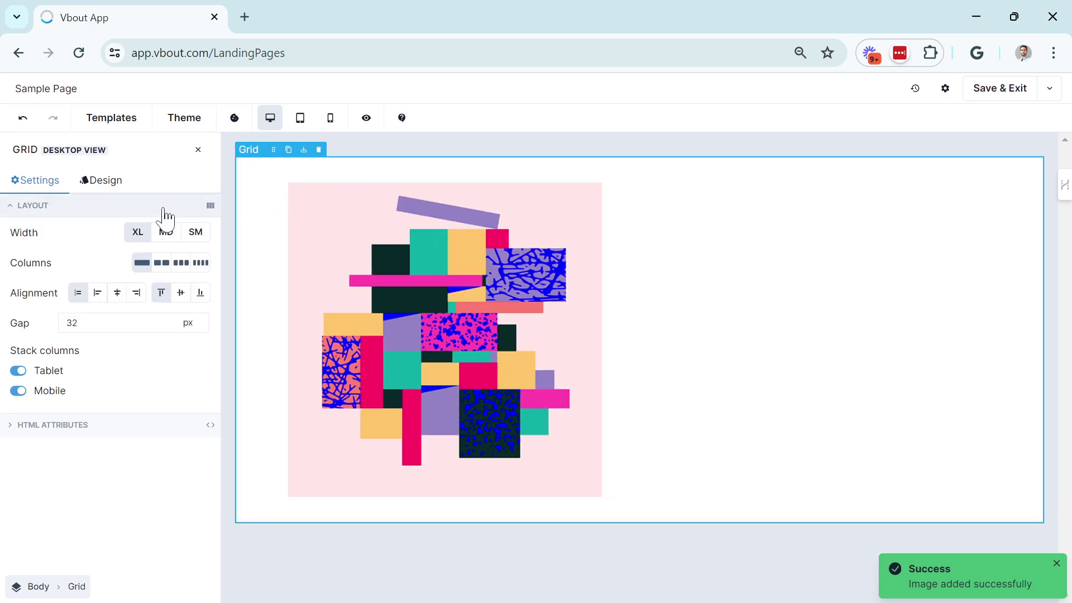
left_click(162, 262)
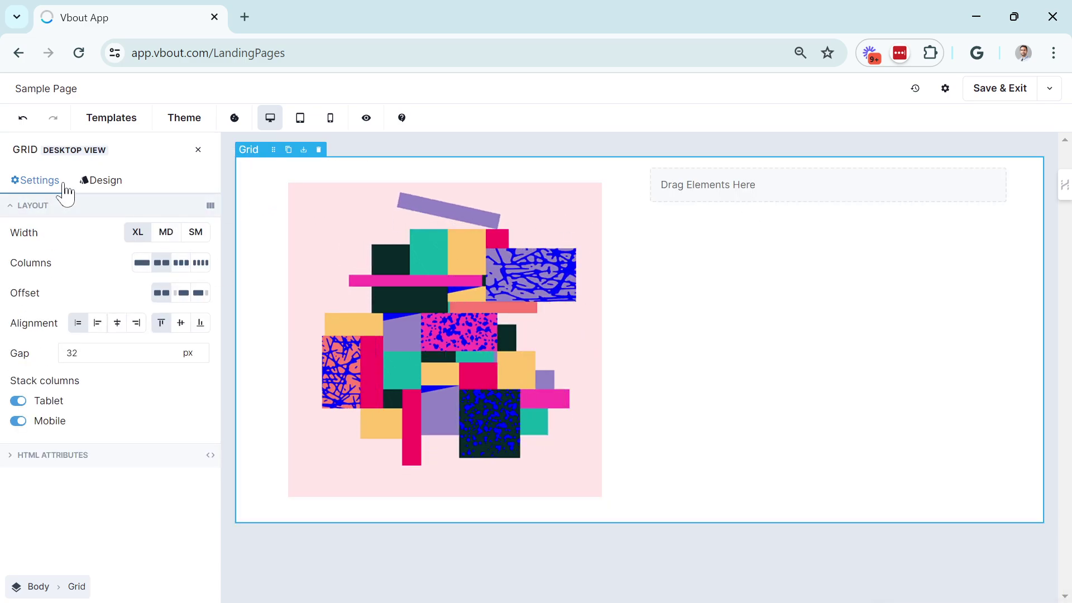
left_click(198, 150)
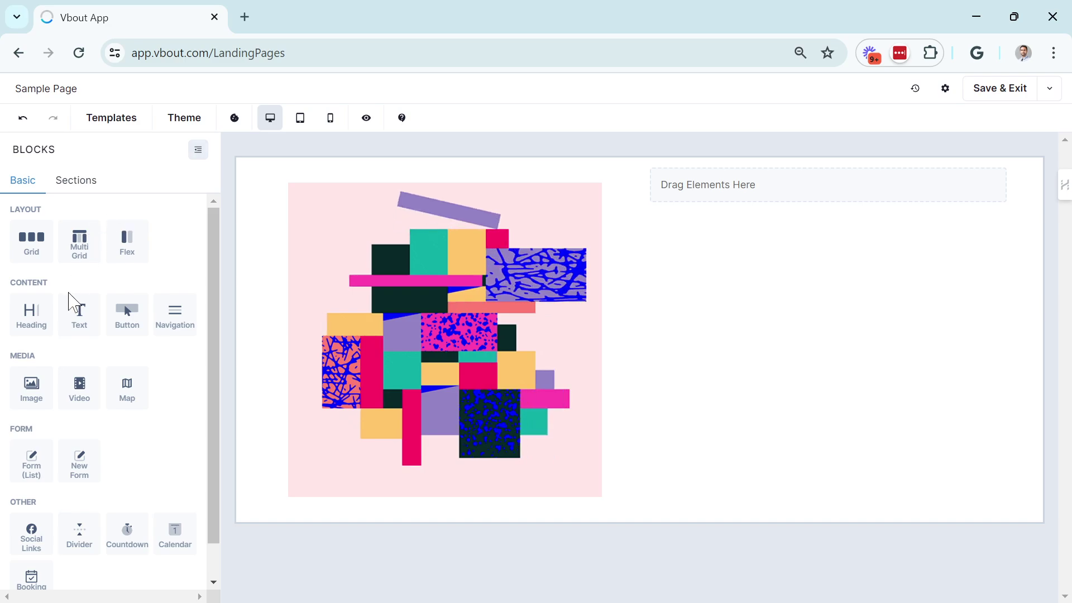
left_click_drag(39, 329, 768, 190)
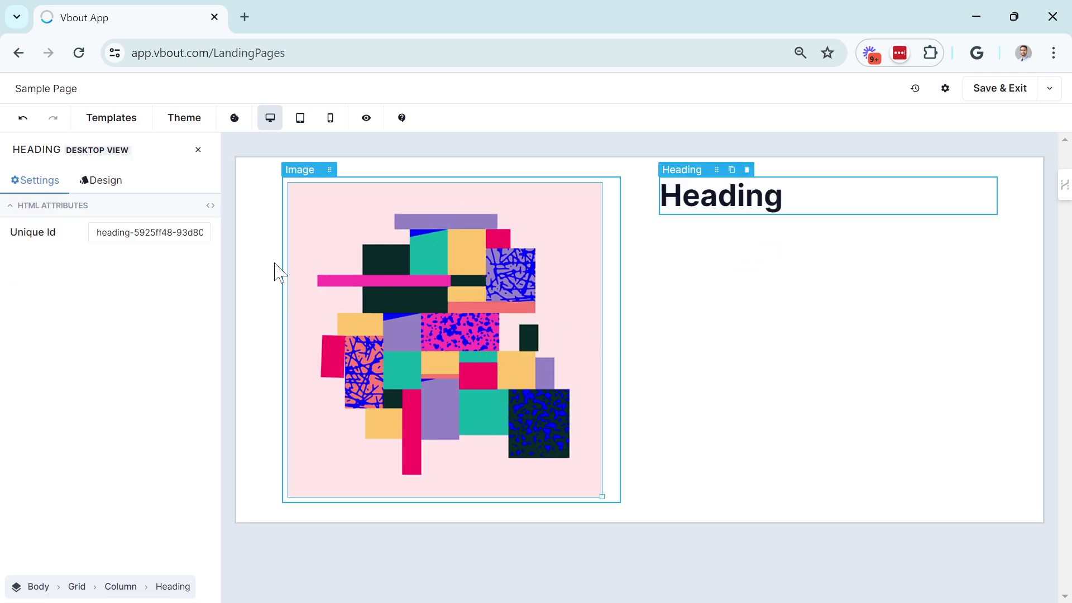
left_click(198, 149)
left_click_drag(70, 318, 757, 213)
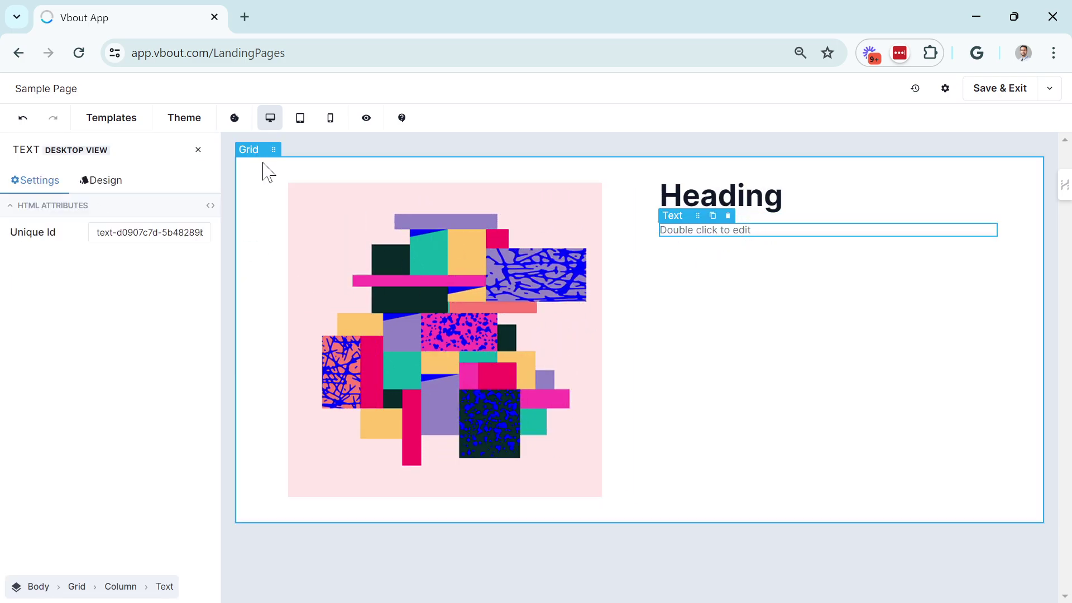
Step: Save the two-column image-and-heading grid as a reusable section named 'Test' under Features
left_click(254, 186)
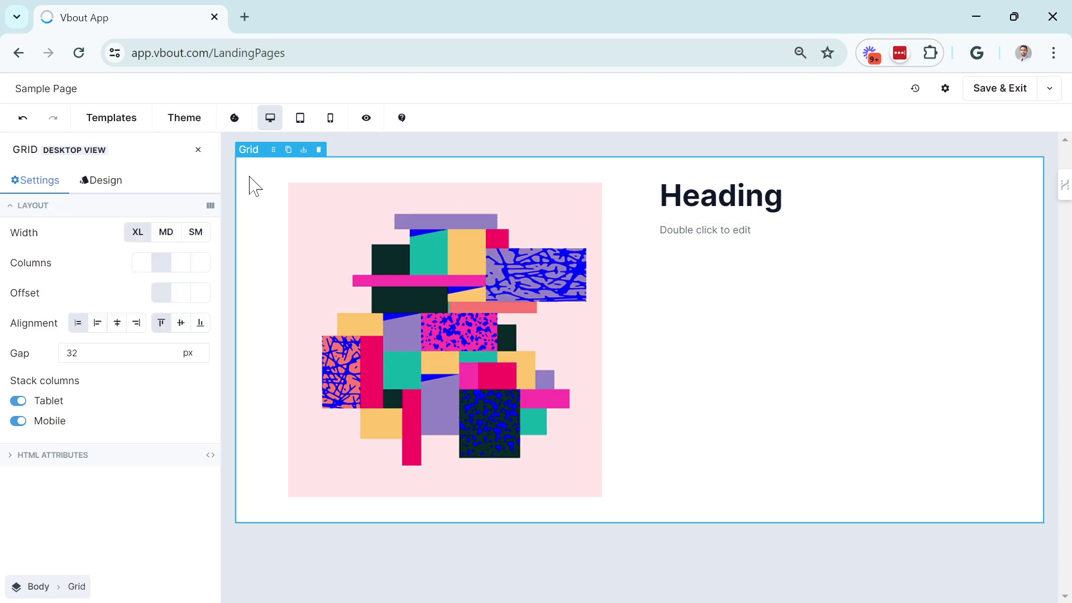
left_click(304, 151)
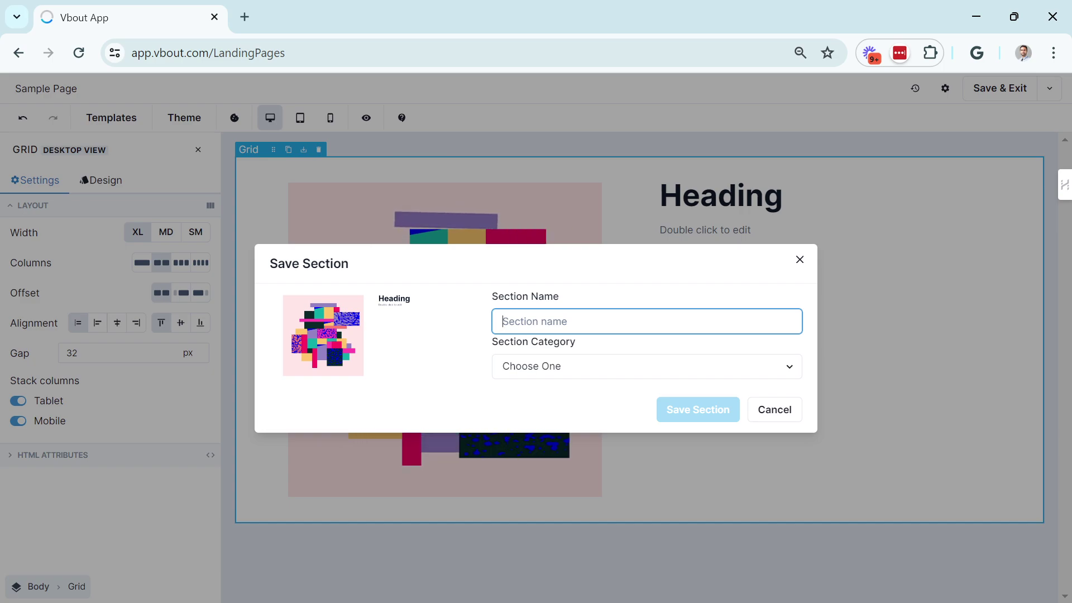
type("Test")
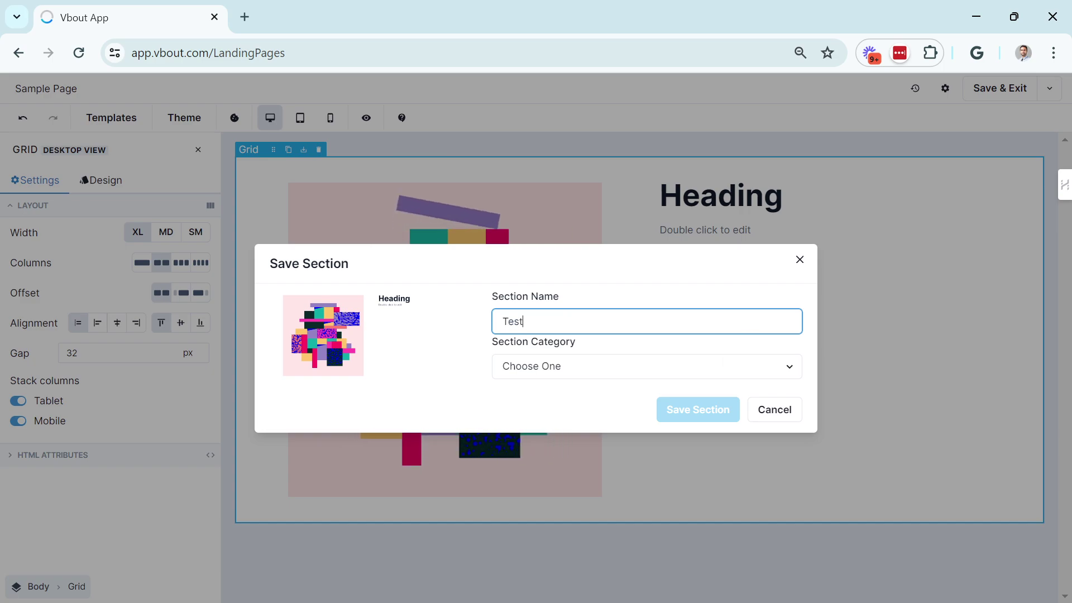
left_click(682, 367)
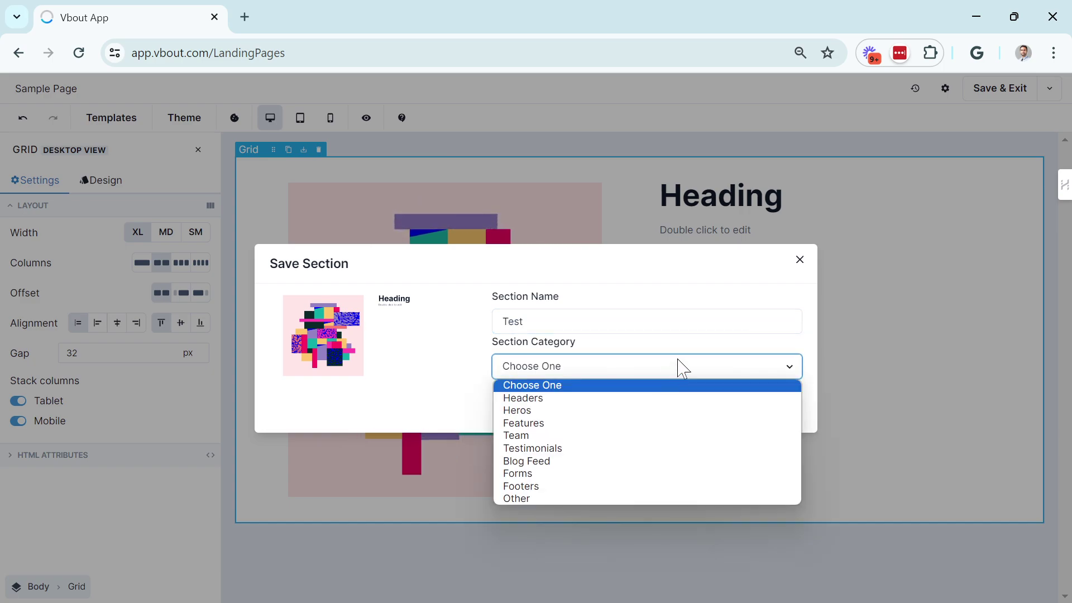
left_click(537, 423)
left_click(687, 412)
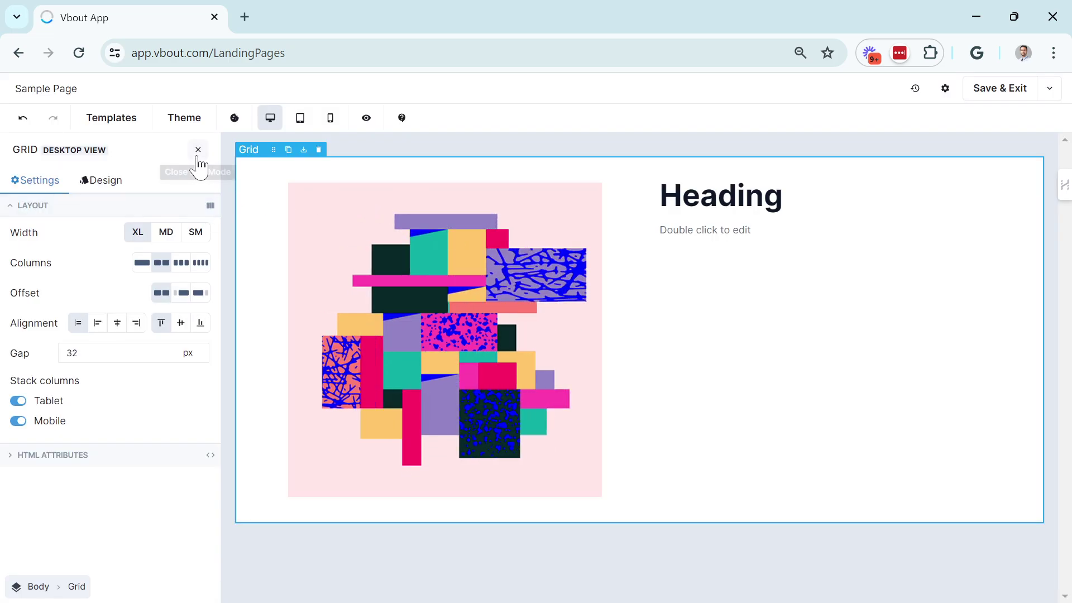
left_click(199, 149)
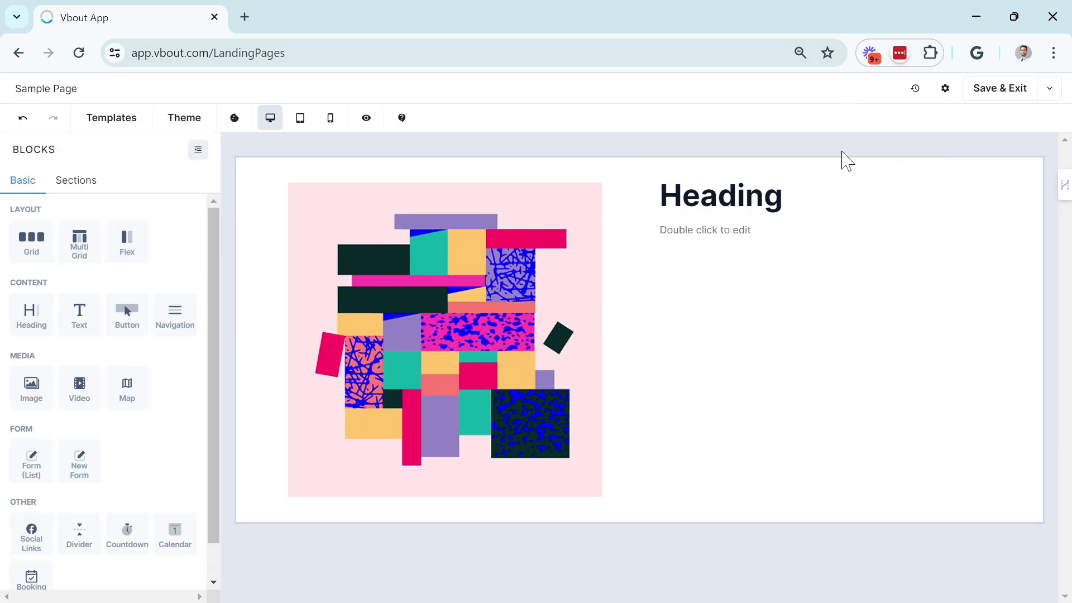
Step: Open Saved sections and confirm 'Test' is listed under Features, comparing with Predesigned
left_click(85, 191)
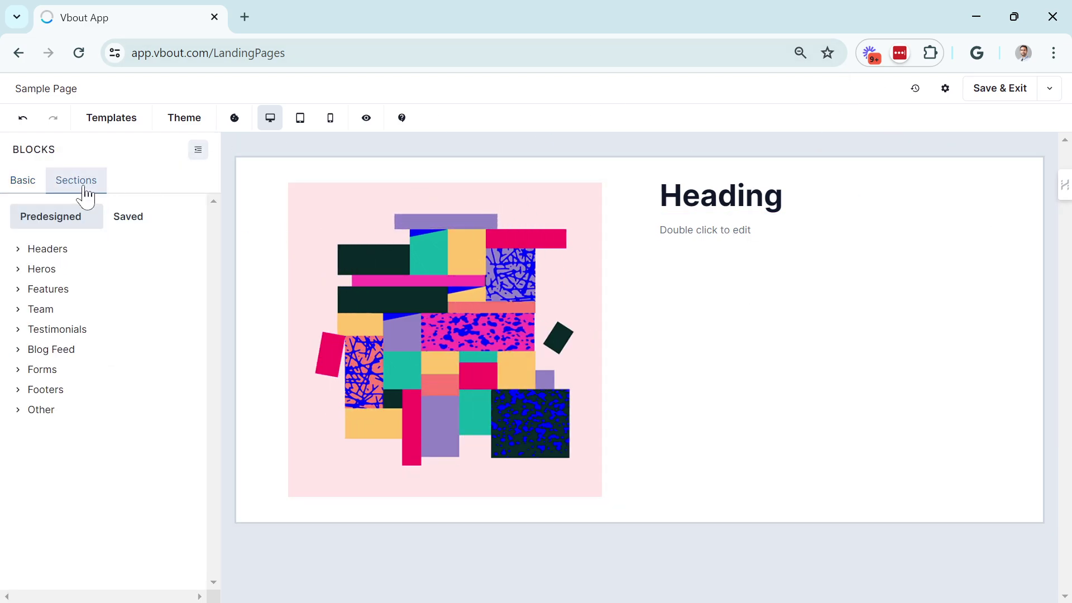
left_click(132, 223)
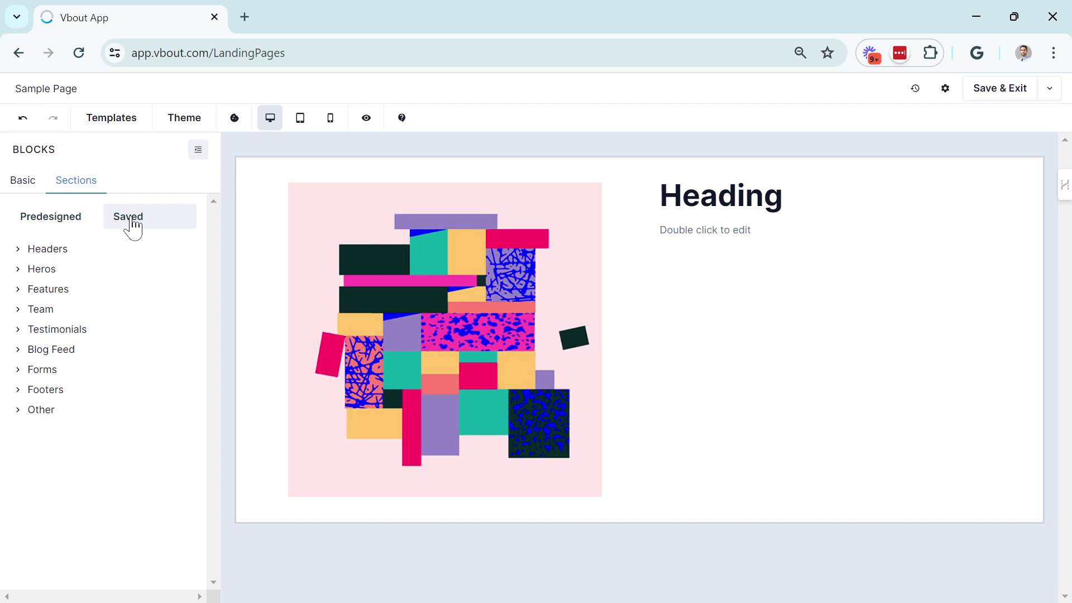
left_click(38, 295)
mouse_move(95, 333)
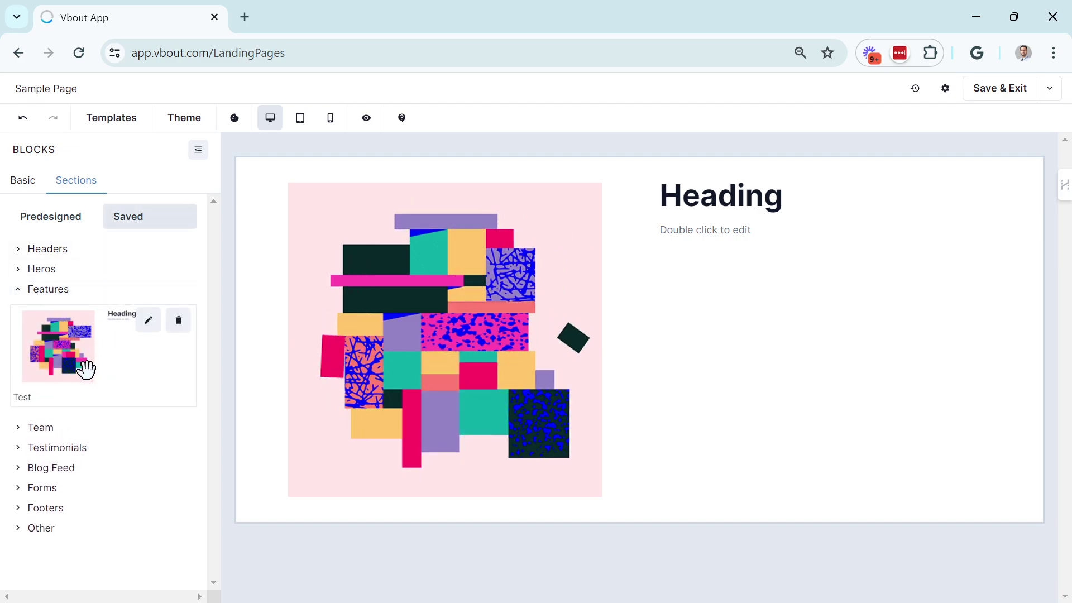
left_click(59, 221)
left_click(129, 224)
left_click(42, 216)
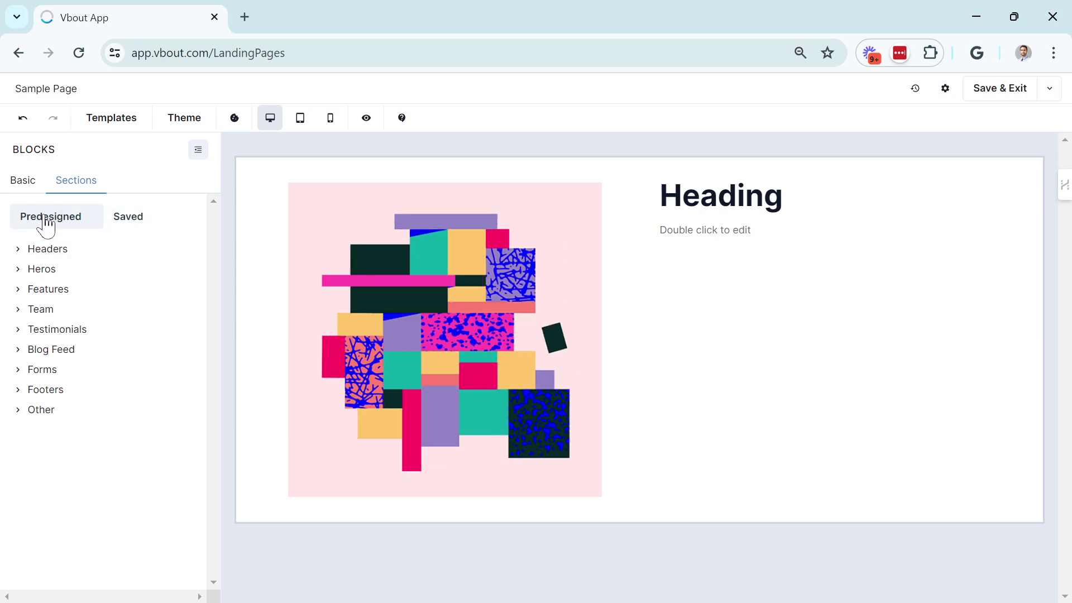
left_click(130, 222)
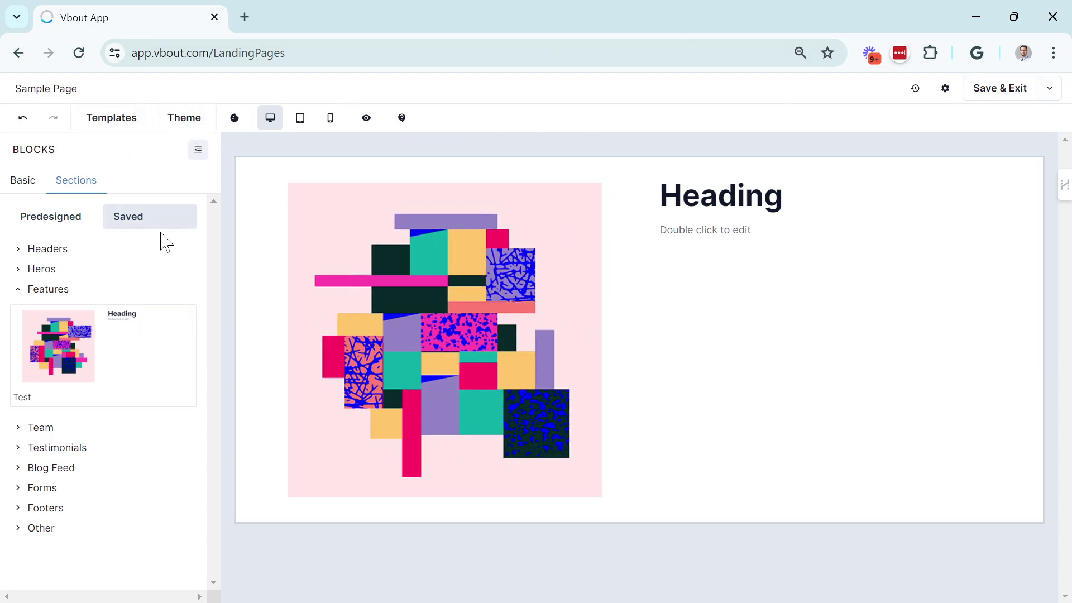
Step: Drag the Mexican Burger hero from Predesigned Heros to the top of the Sample Page
left_click(34, 191)
scroll(83, 280, "down", 1)
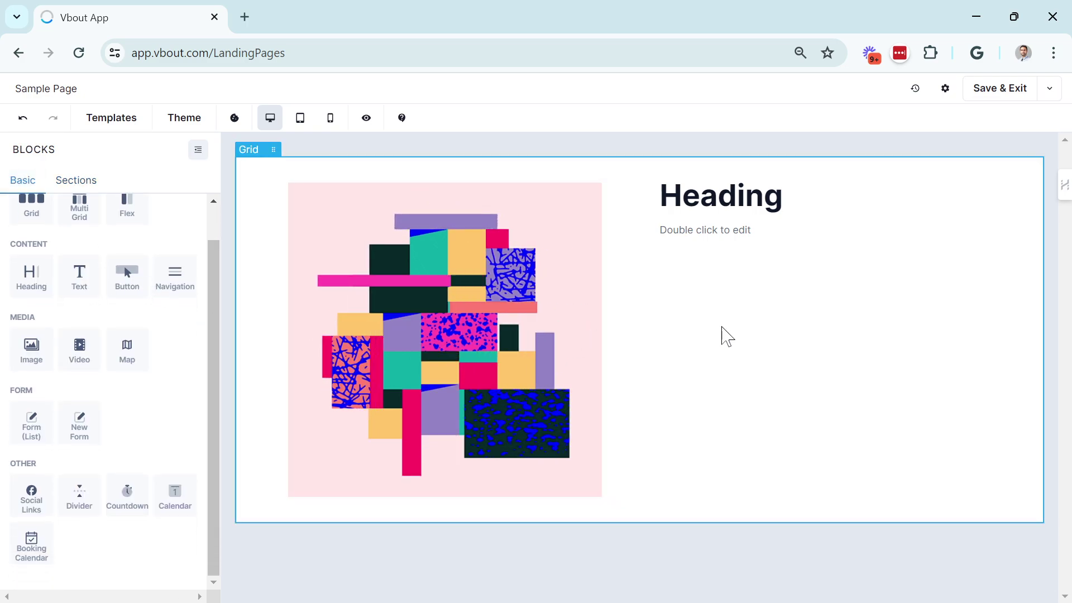
scroll(79, 246, "up", 1)
left_click(73, 180)
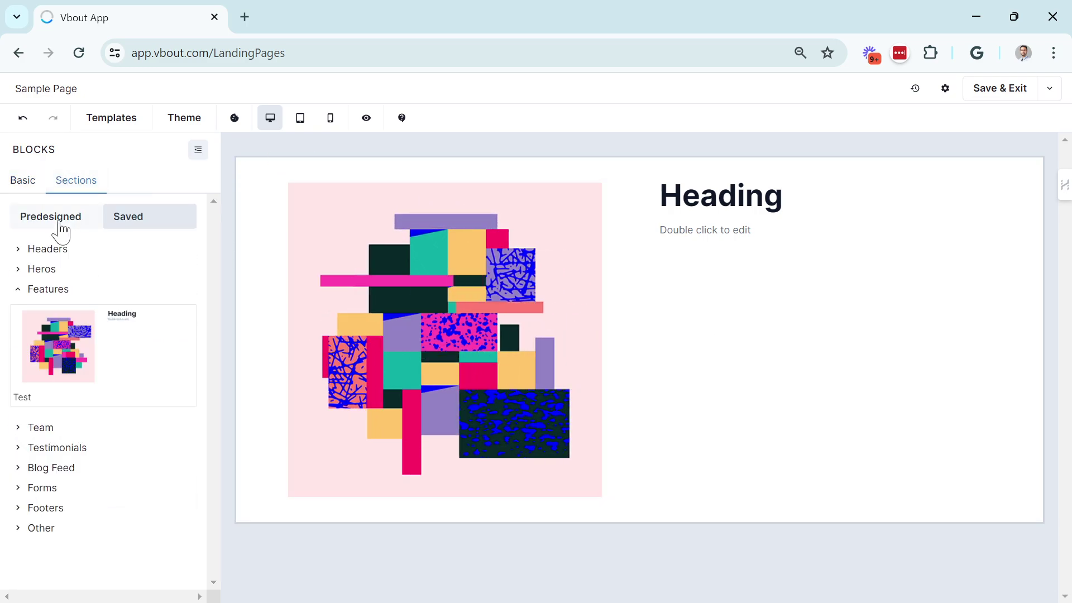
left_click(19, 269)
scroll(112, 335, "down", 8)
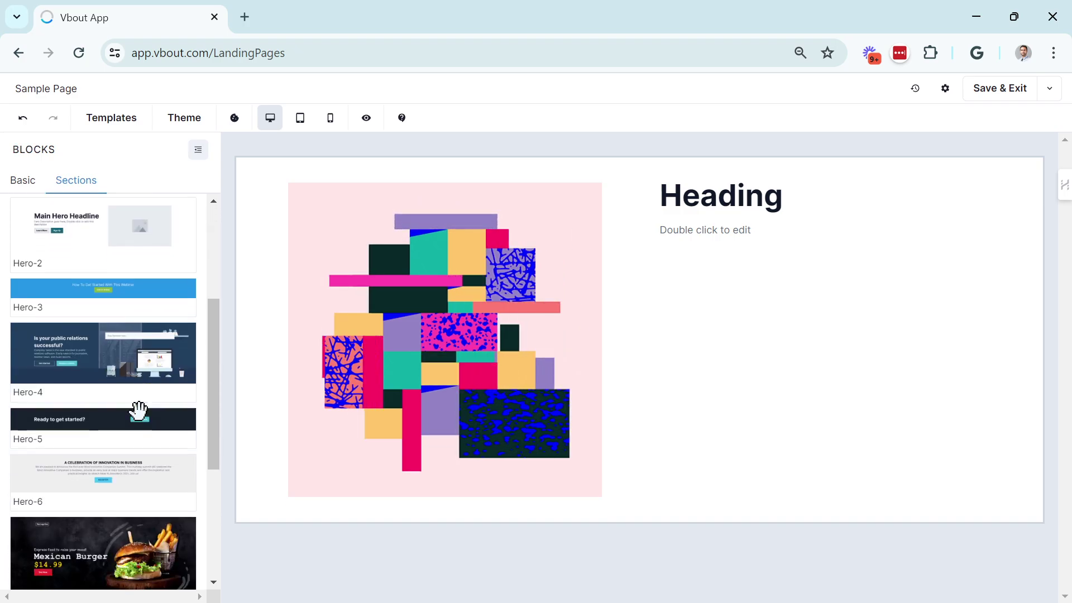
left_click_drag(140, 385, 449, 207)
scroll(659, 229, "down", 6)
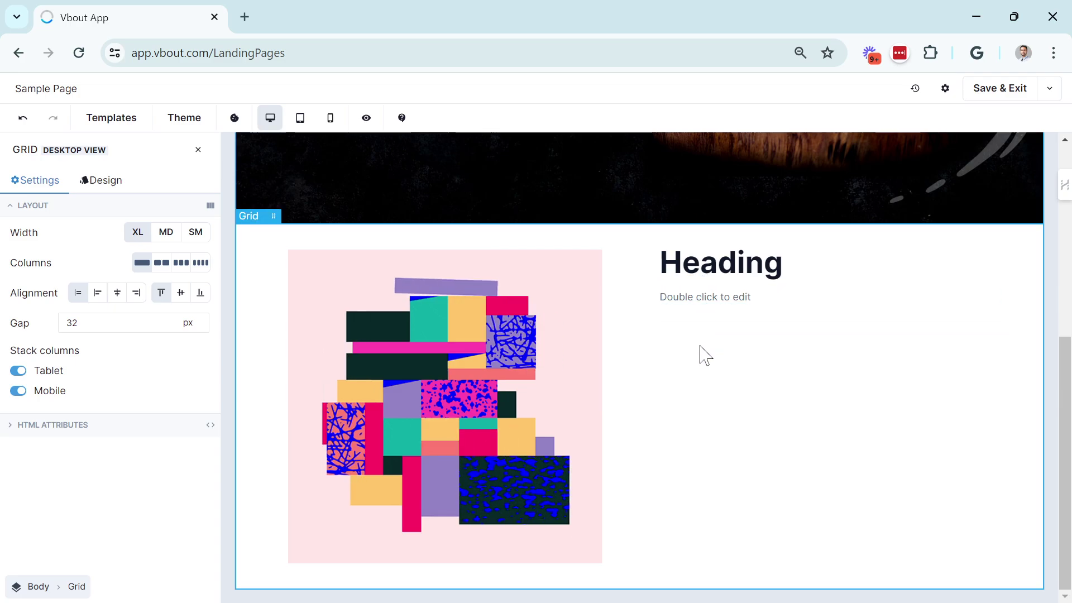
scroll(467, 216, "up", 6)
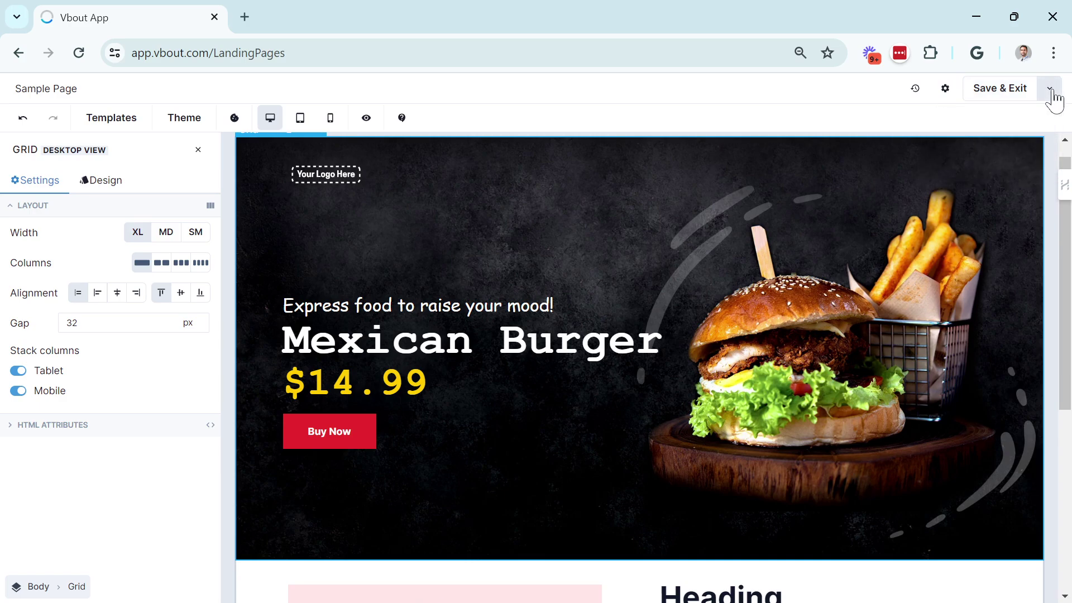
Step: Choose Save as Template from the Save & Exit options to open the Save As Template dialog
left_click(1050, 90)
left_click(996, 146)
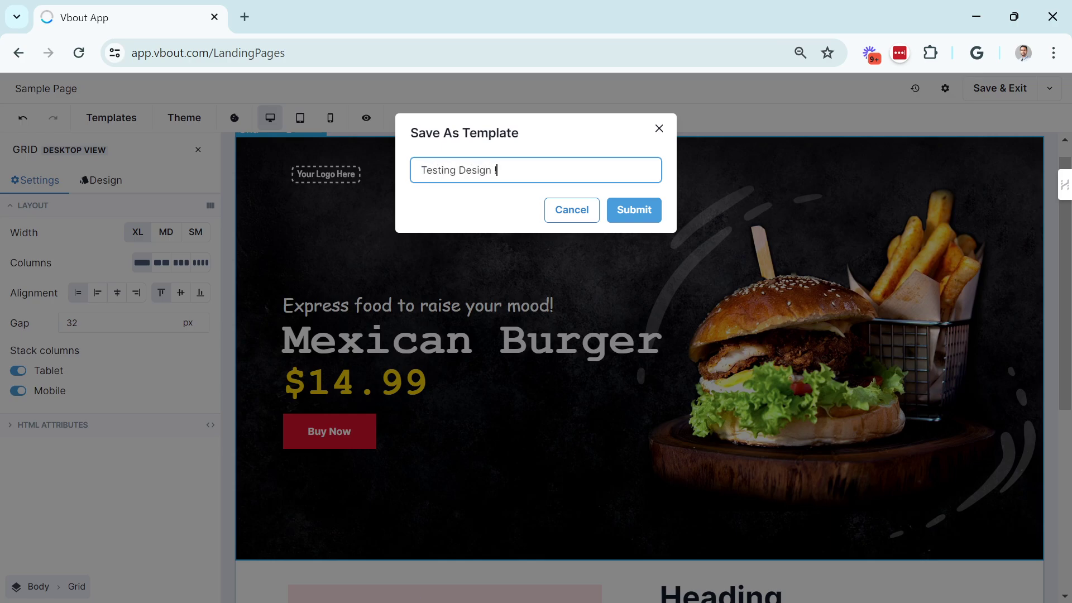
Step: Submit the new template and exit the editor to the Landing Pages list
left_click(624, 212)
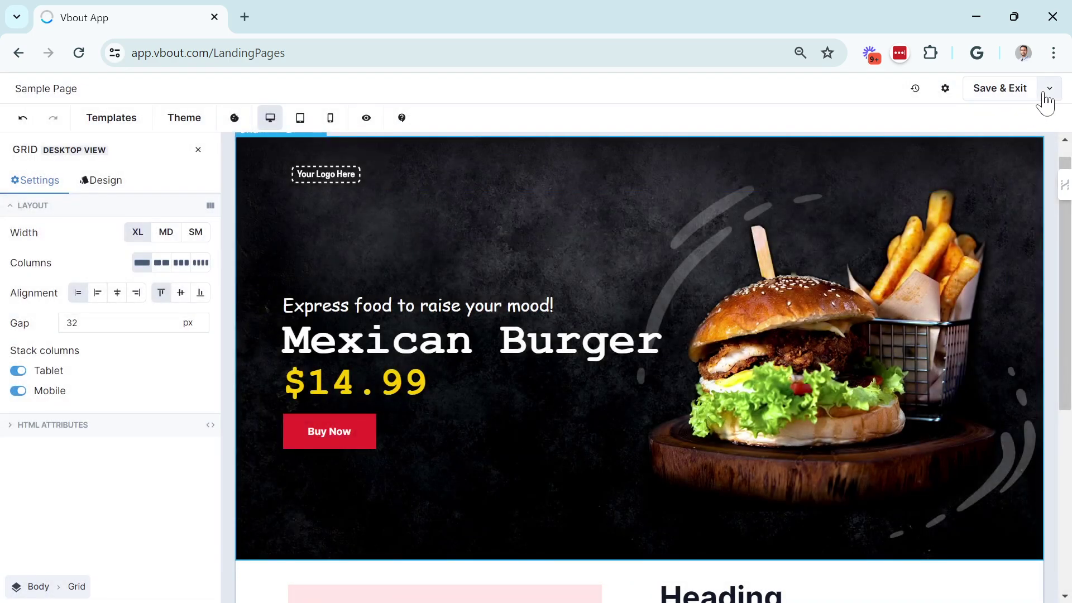
left_click(1046, 92)
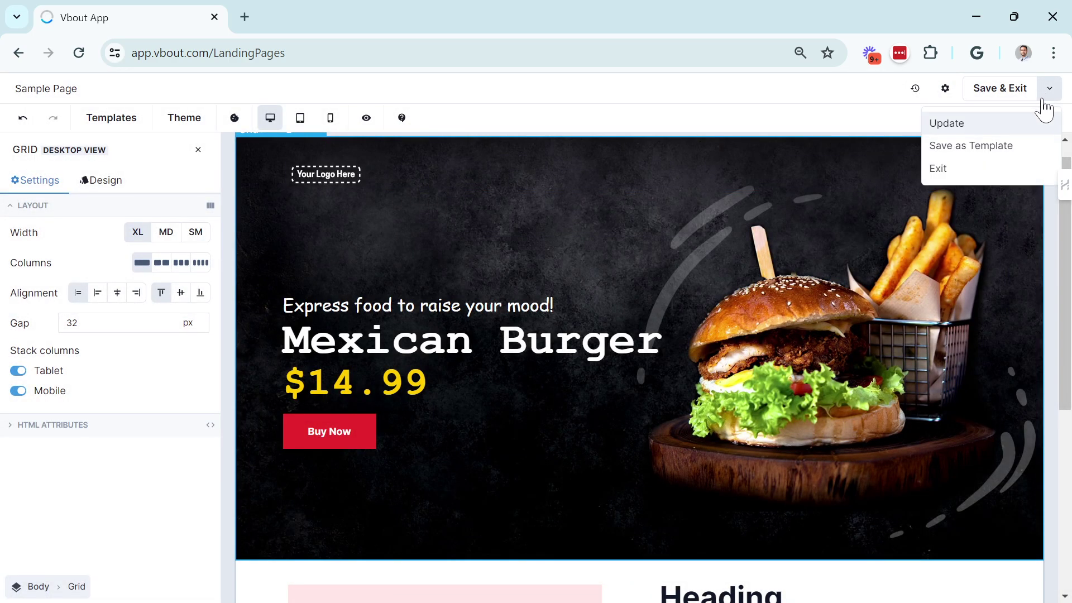
left_click(939, 168)
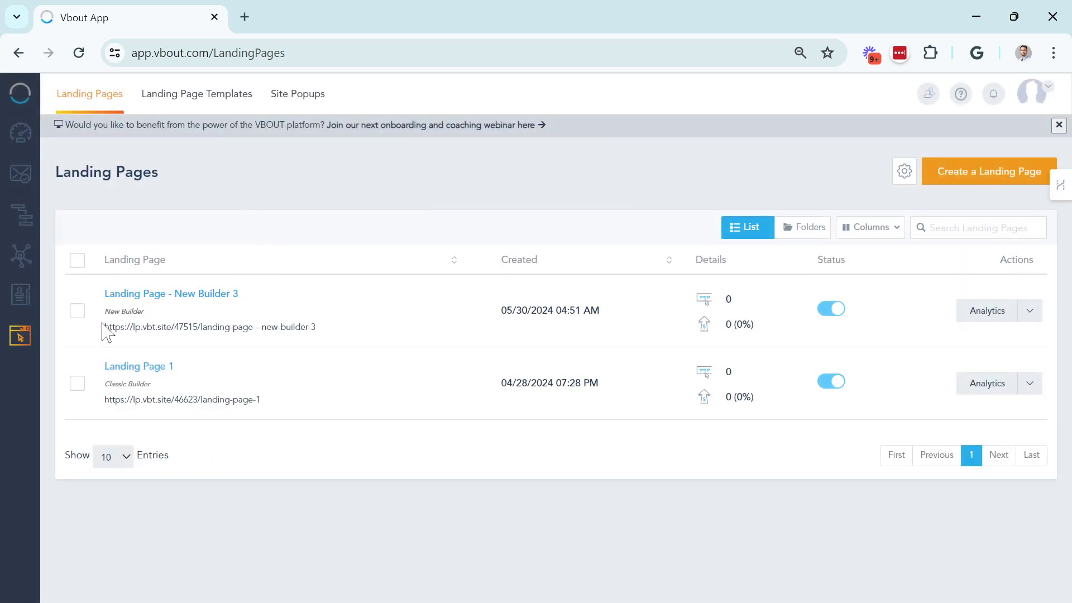
Step: Note each page's builder type, then view Landing Page Templates showing Testing Design A
left_click_drag(144, 311, 110, 311)
left_click_drag(150, 384, 105, 384)
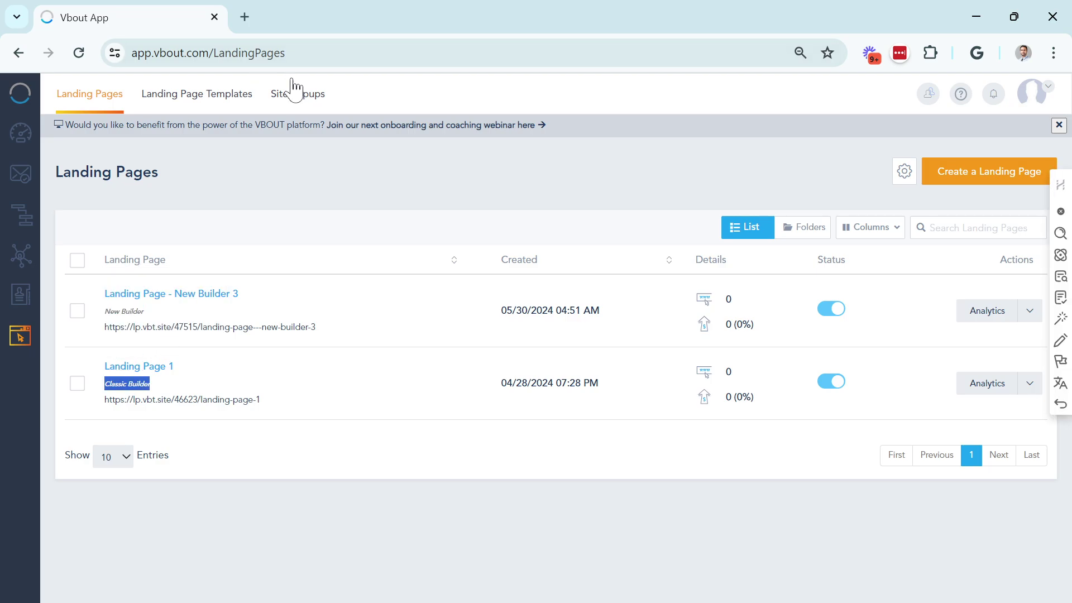
left_click(215, 101)
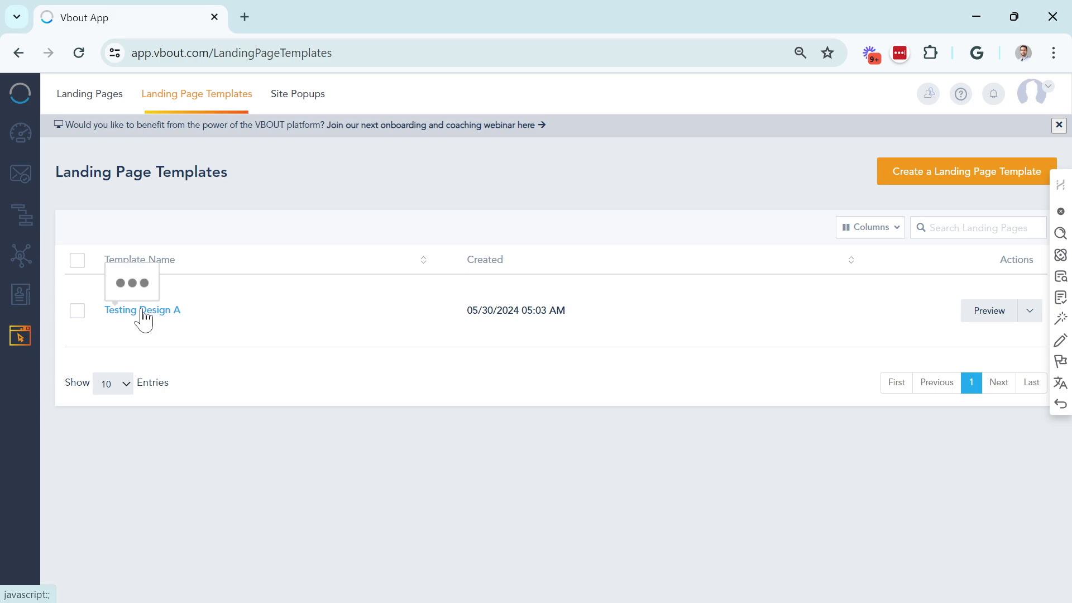
Step: Try creating a New Builder landing page and dismiss the plan limit warning
left_click(111, 95)
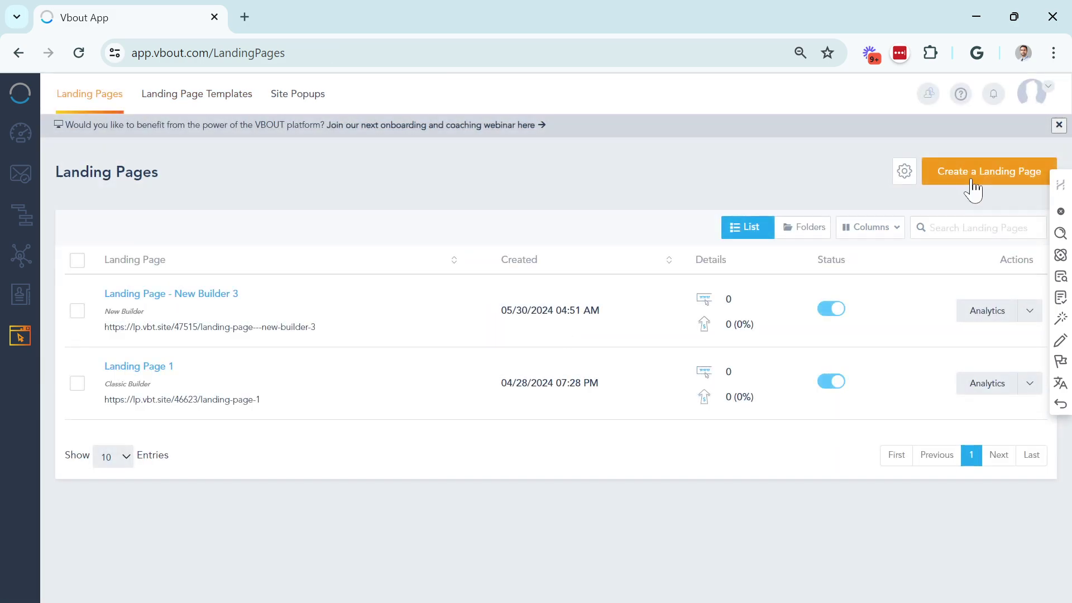
left_click(966, 178)
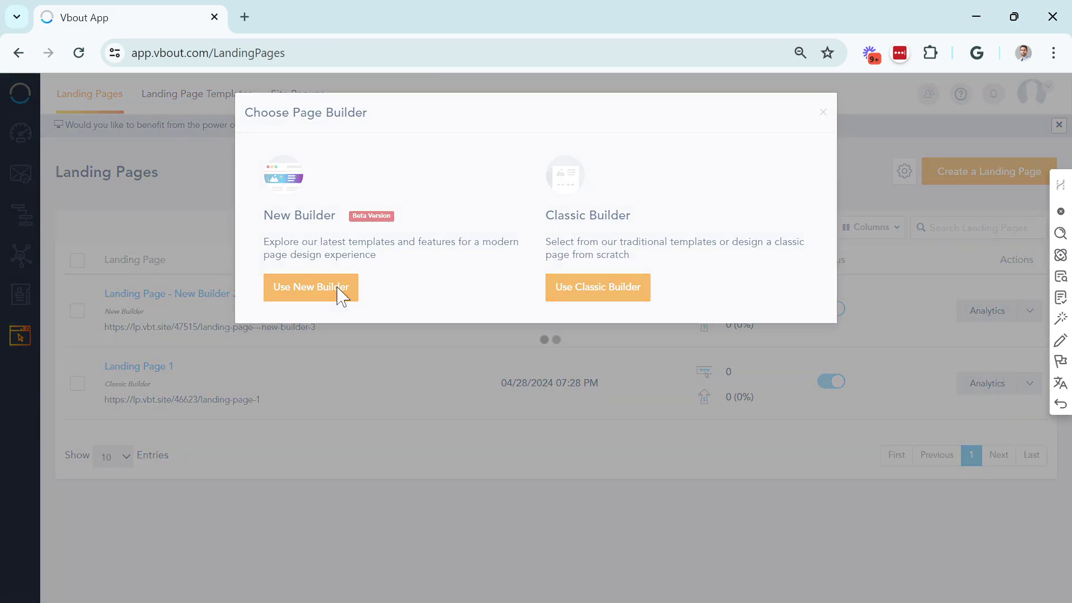
left_click(341, 295)
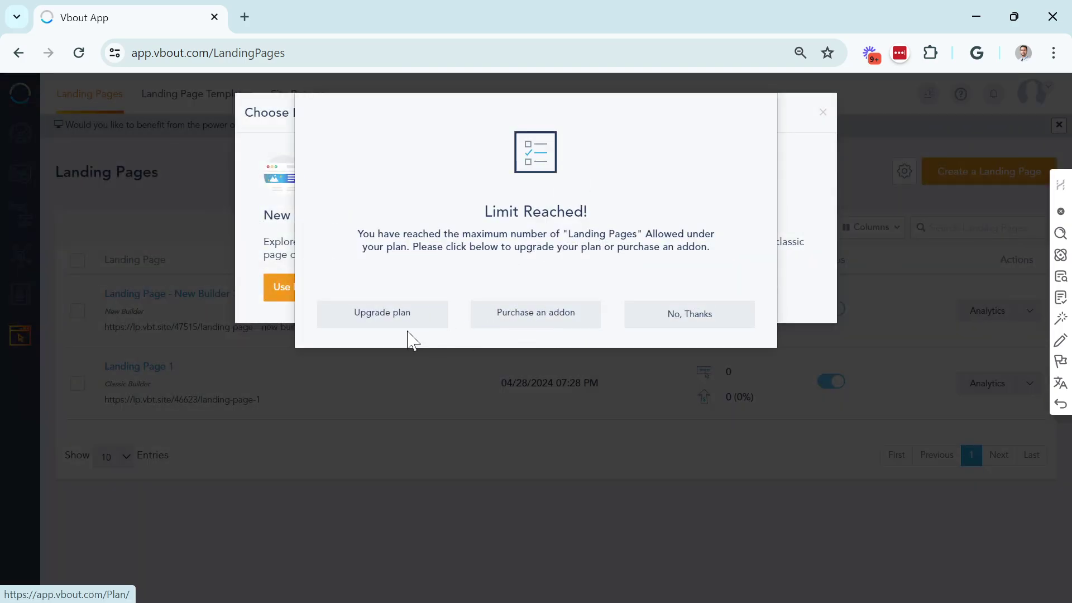
left_click(698, 316)
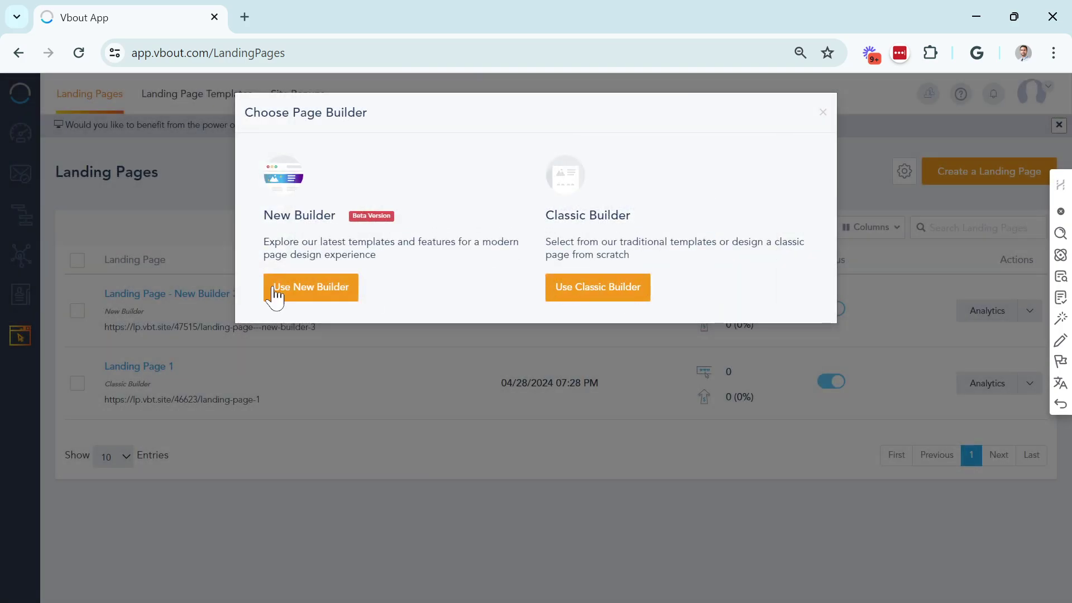
left_click(822, 114)
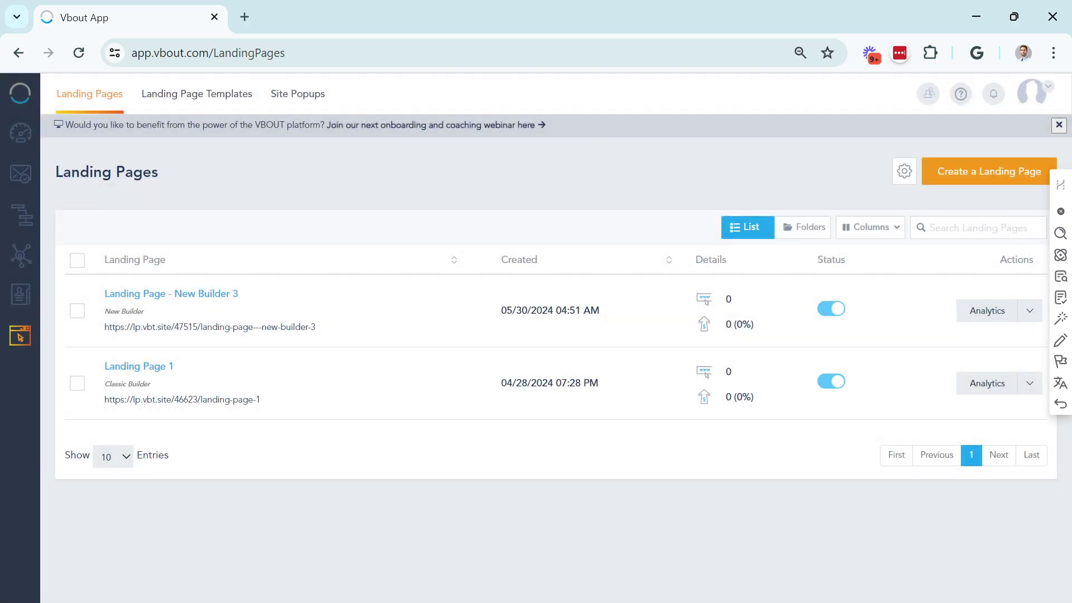
Step: Delete Landing Page 1 via Bulk Actions, then start a new landing page in the New Builder
left_click(122, 238)
left_click(140, 295)
left_click(715, 187)
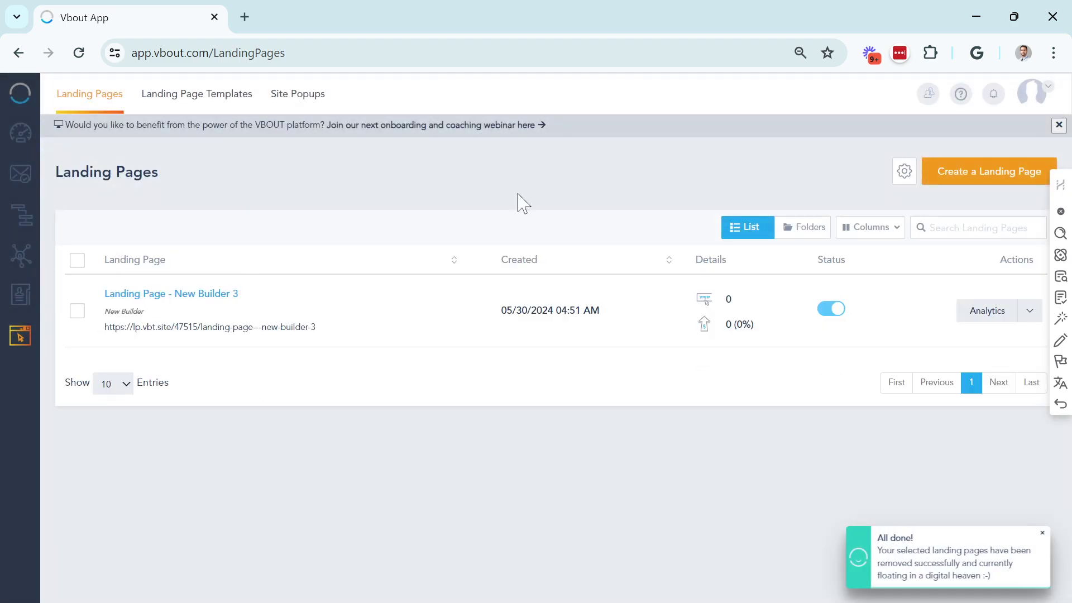
left_click(957, 173)
left_click(326, 293)
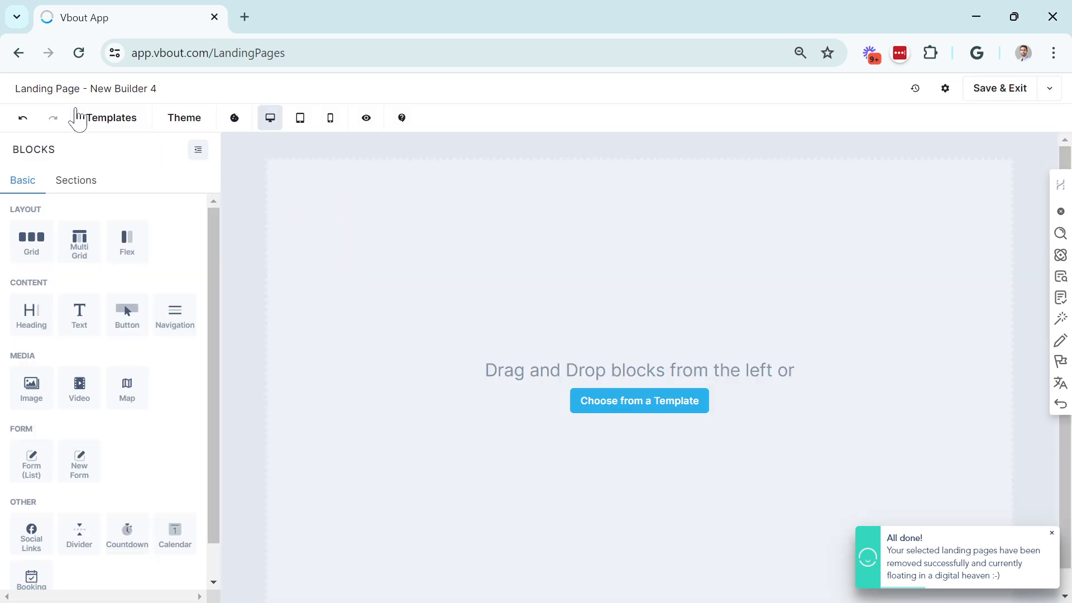
Step: Load the saved Testing Design A template from My Templates into Landing Page - New Builder 4
left_click(103, 129)
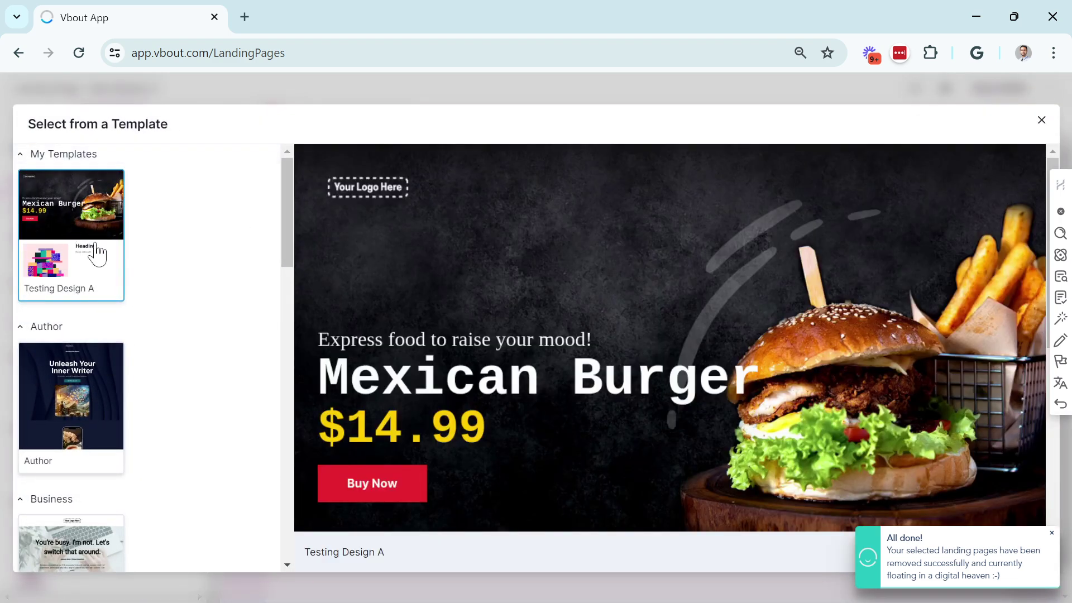
scroll(92, 254, "down", 3)
scroll(91, 206, "up", 3)
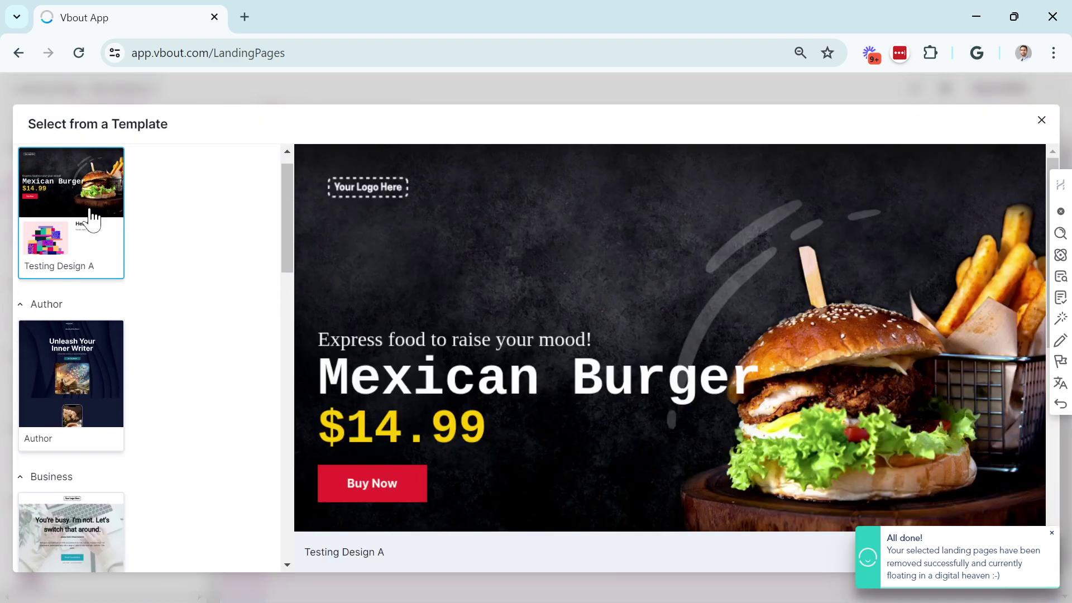
scroll(93, 215, "up", 1)
left_click(1052, 536)
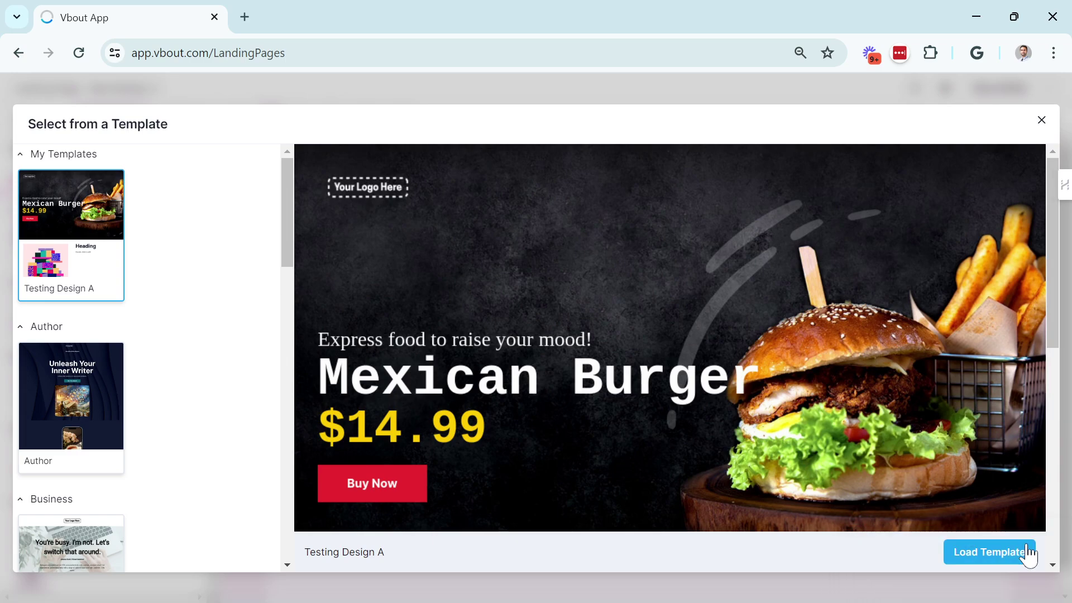
left_click(1017, 562)
scroll(694, 338, "down", 6)
scroll(691, 338, "up", 6)
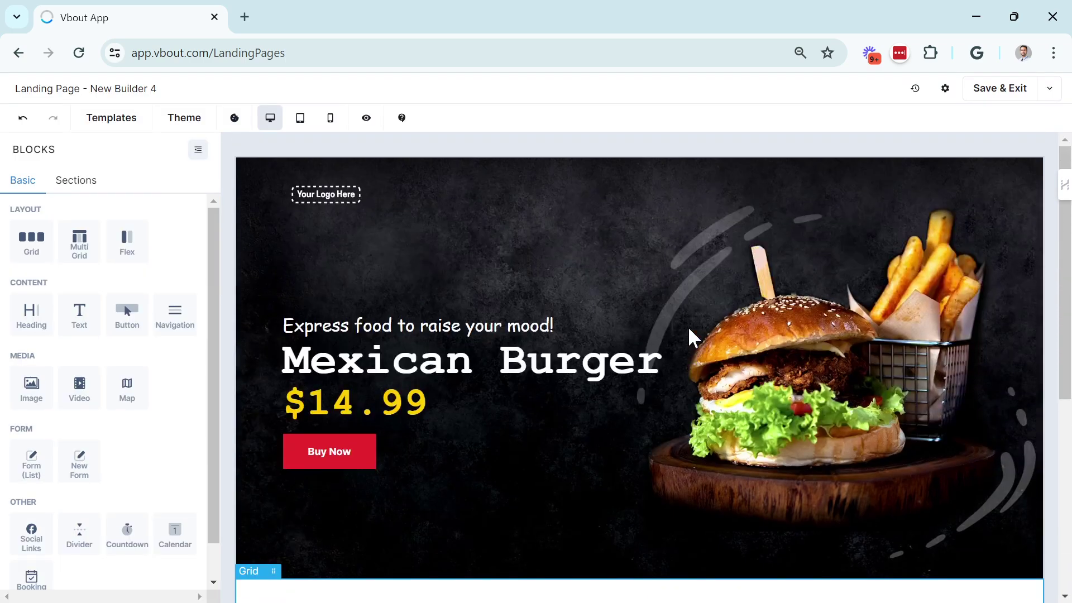
Step: Select the Mexican Burger heading text and bring up the Shortcodes menu at List: Sample List
left_click(501, 371)
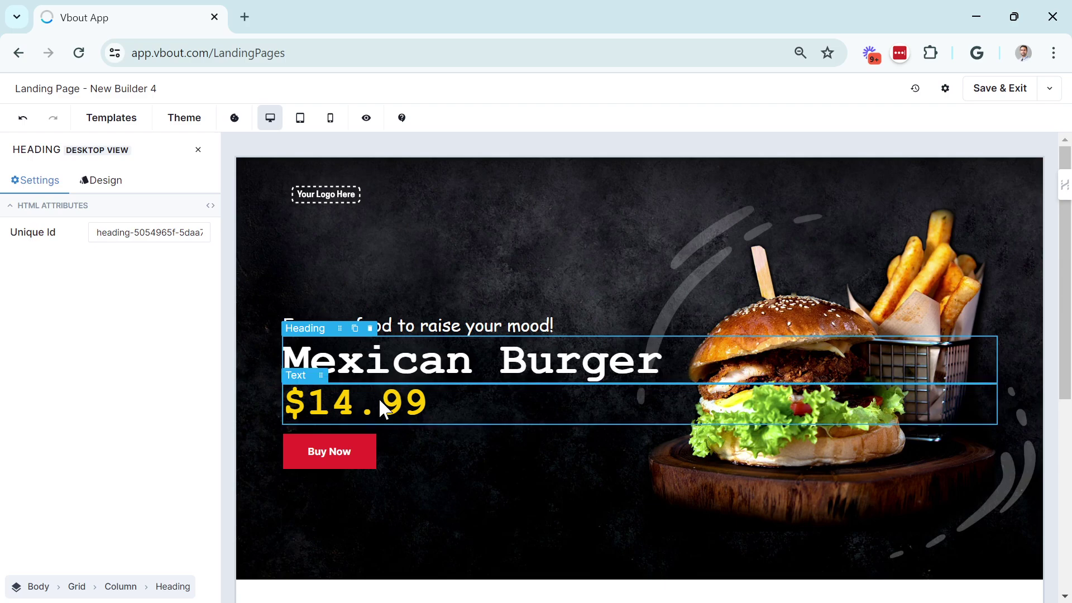
left_click(379, 398)
left_click(530, 363)
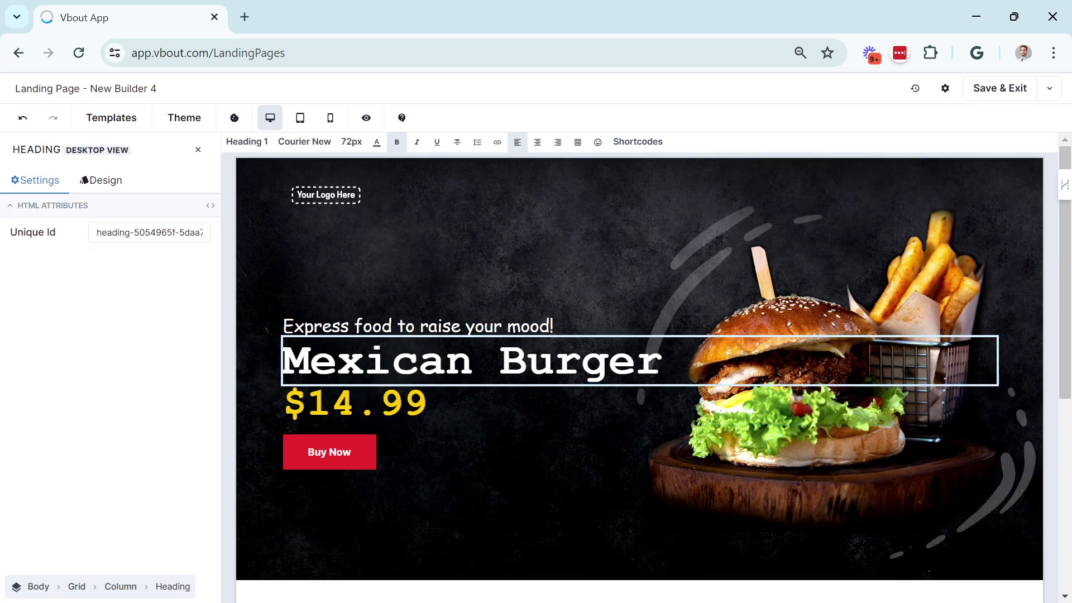
left_click_drag(664, 363, 270, 374)
left_click(392, 202)
left_click(663, 370)
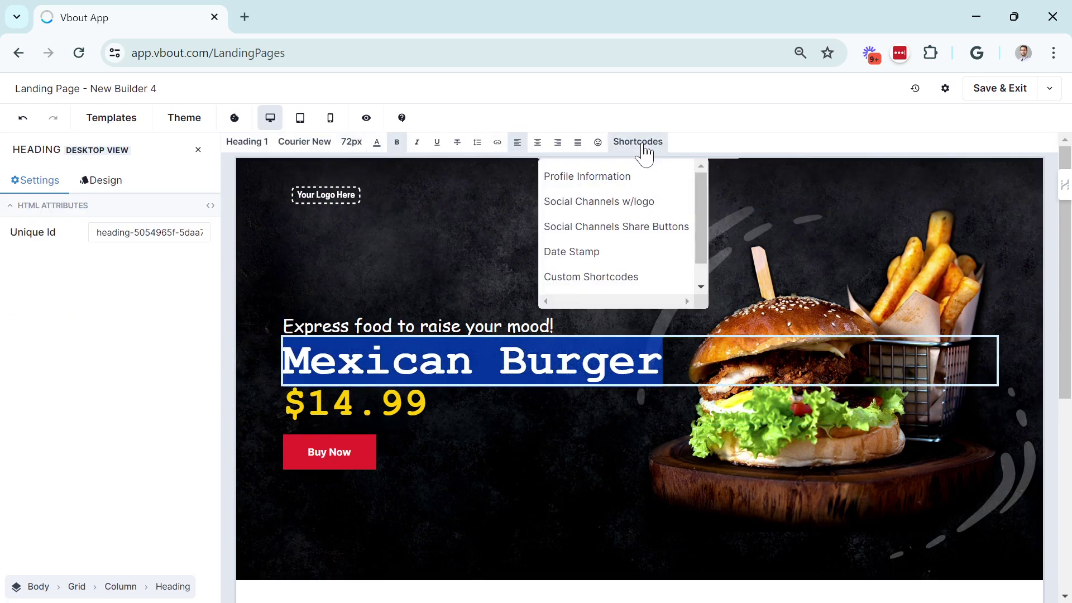
scroll(630, 263, "down", 1)
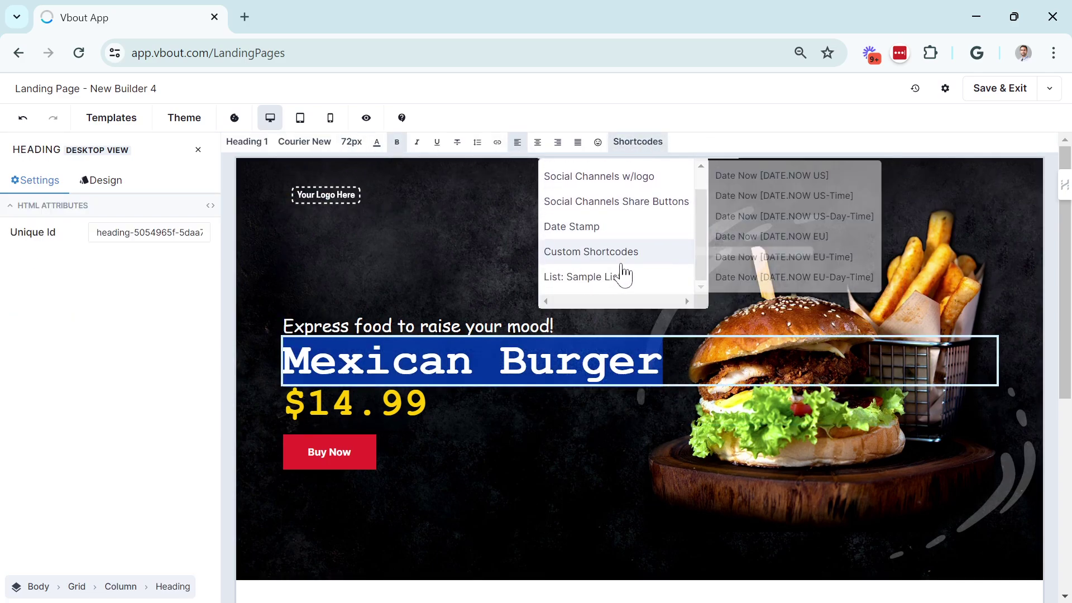
left_click(636, 146)
mouse_move(636, 262)
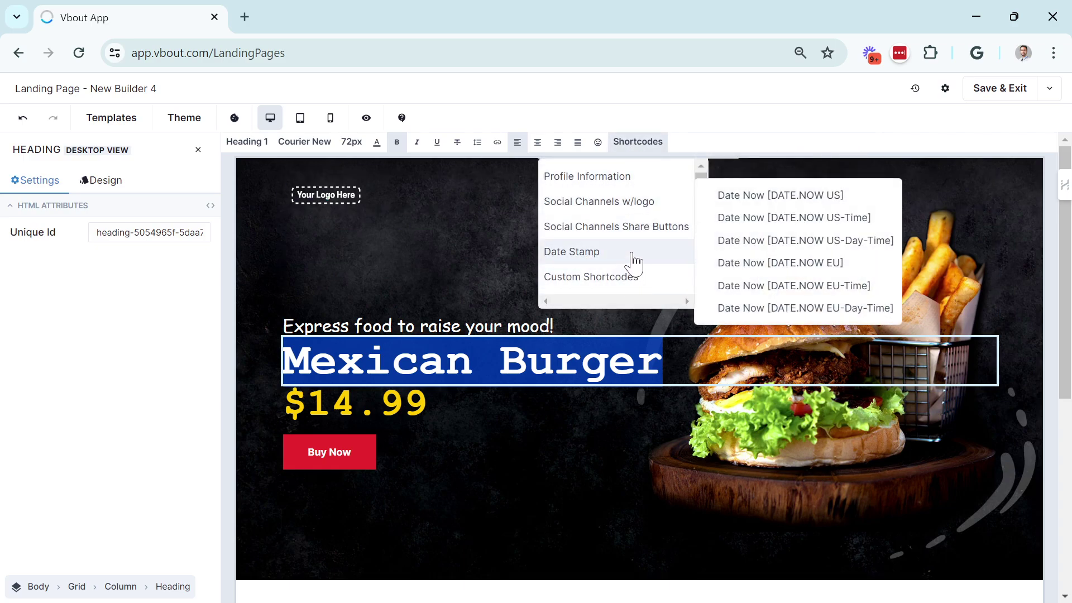
scroll(631, 263, "down", 1)
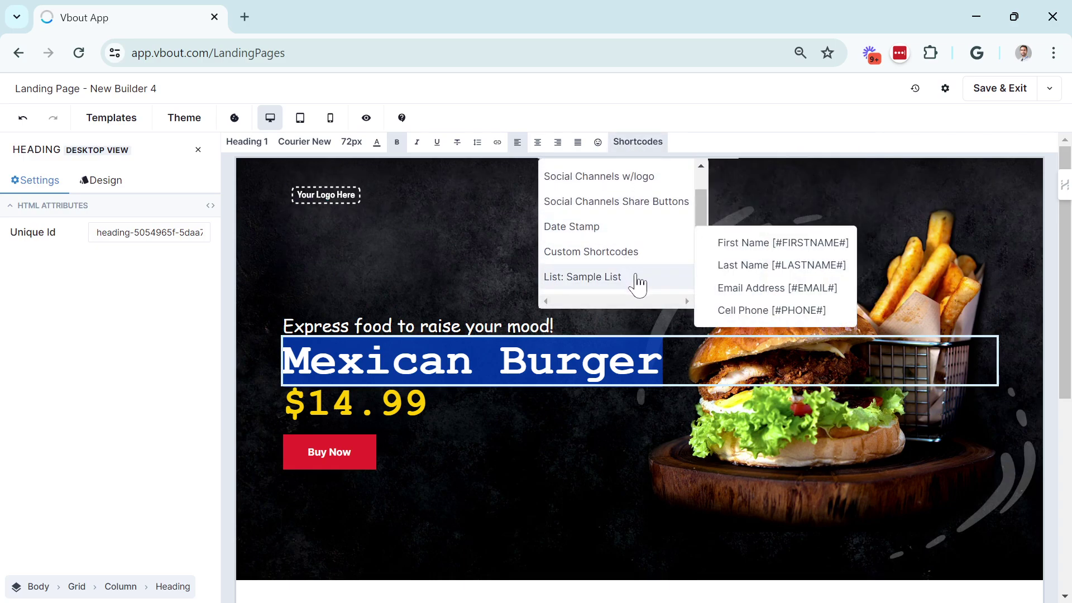
Step: Replace the heading with the [#FIRSTNAME#] shortcode followed by typed [#CODEONTHEFLY#]
left_click(761, 245)
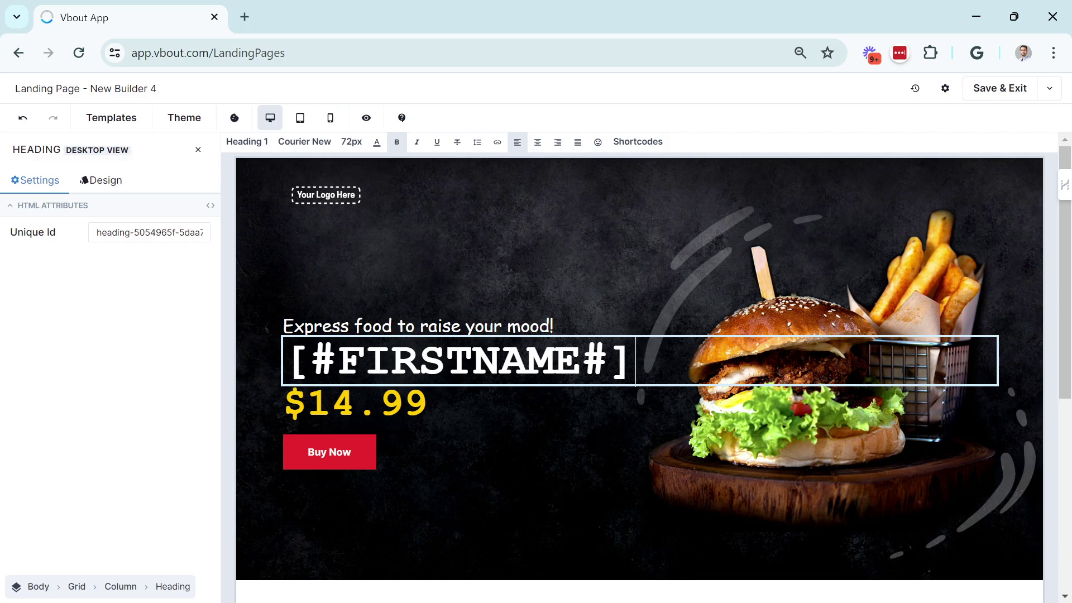
type("[#")
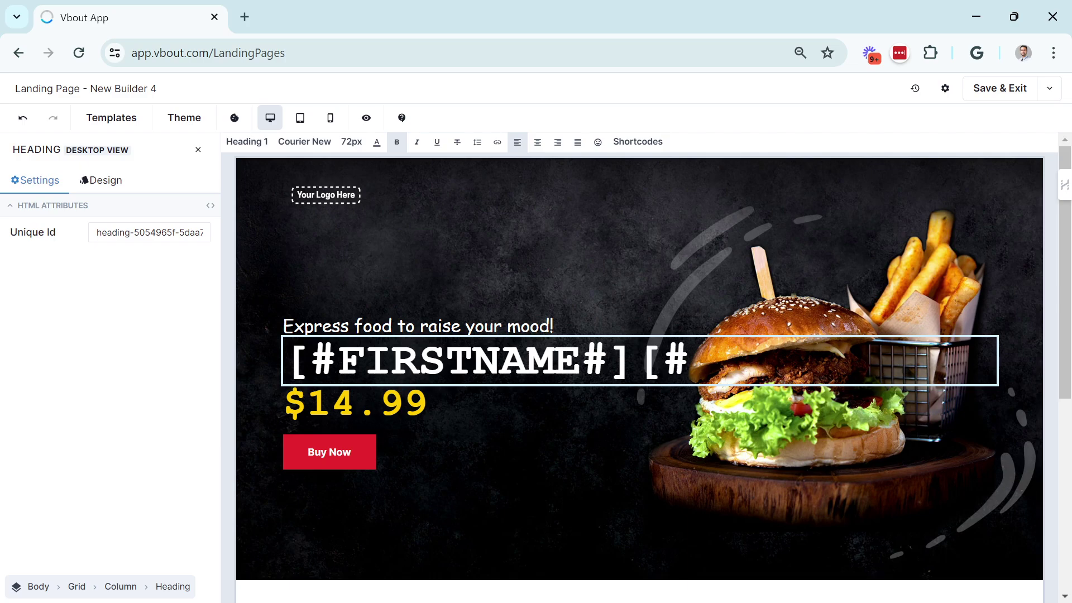
type("CODEON")
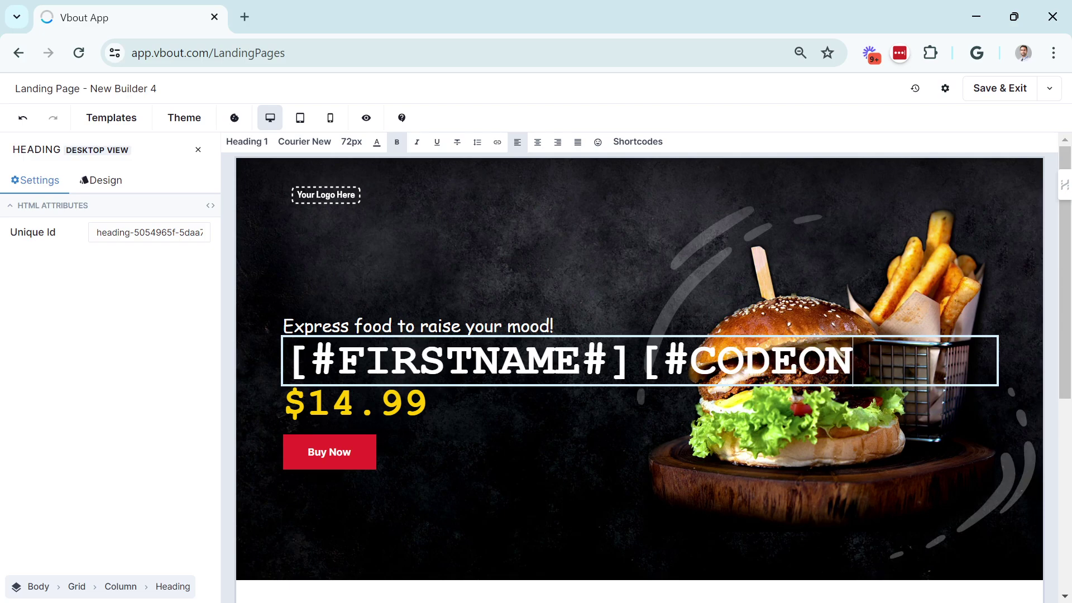
type("THEFLY")
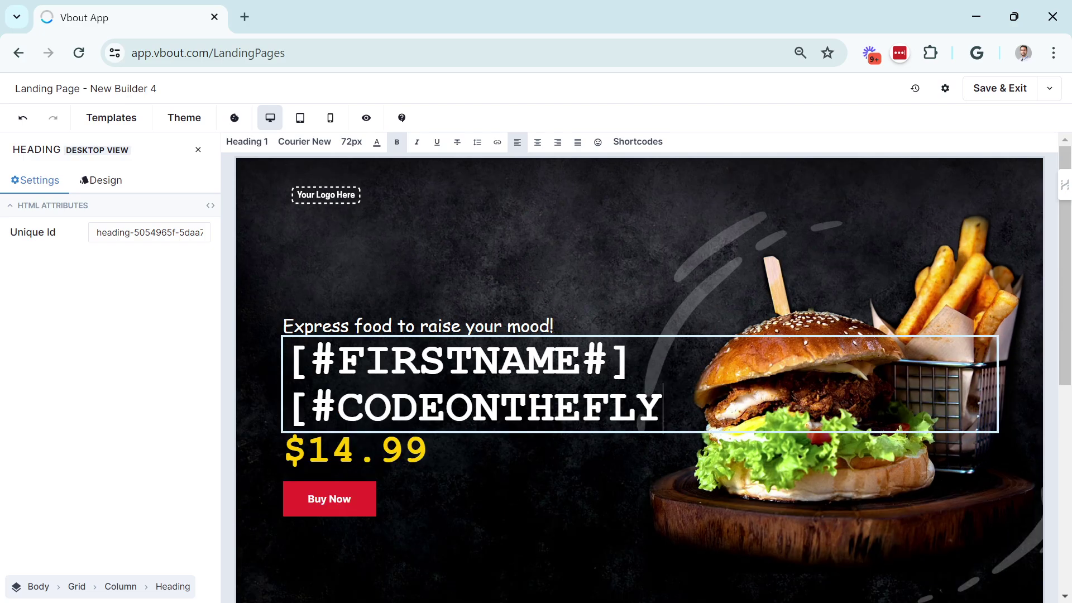
type("#]")
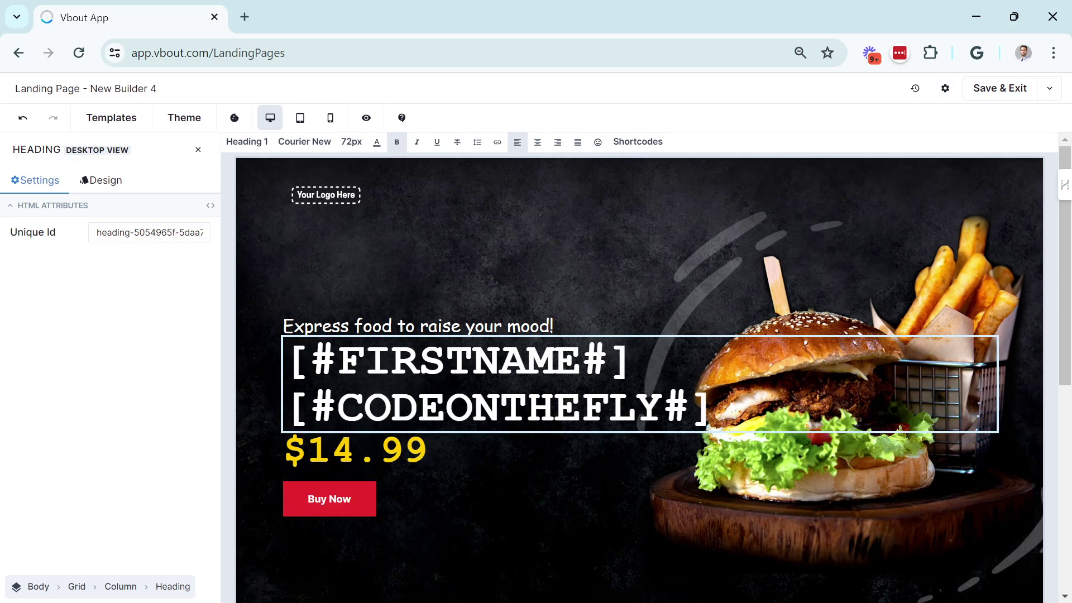
Step: Save and exit, check New Builder 4's Pending Moderation status and zero stats, and open its actions menu
left_click(999, 89)
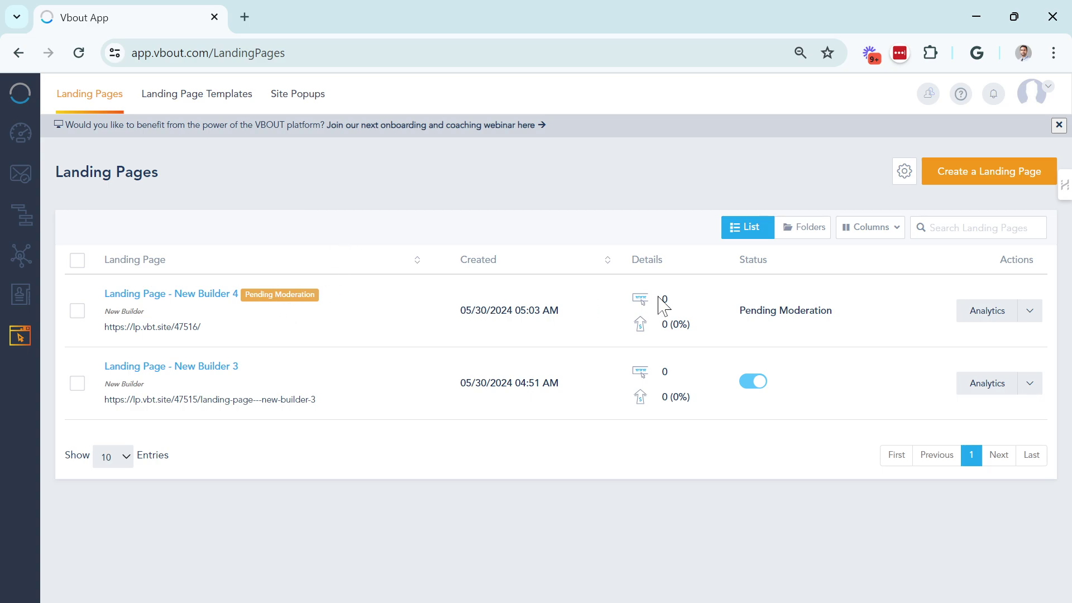
left_click_drag(794, 311, 741, 311)
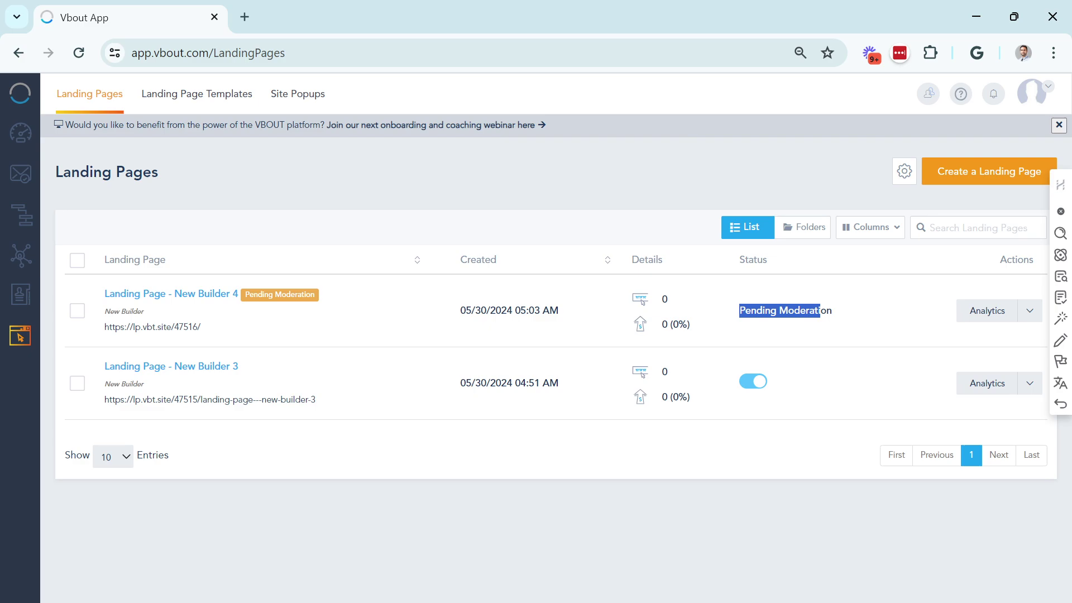
left_click_drag(676, 306, 665, 305)
double_click(665, 324)
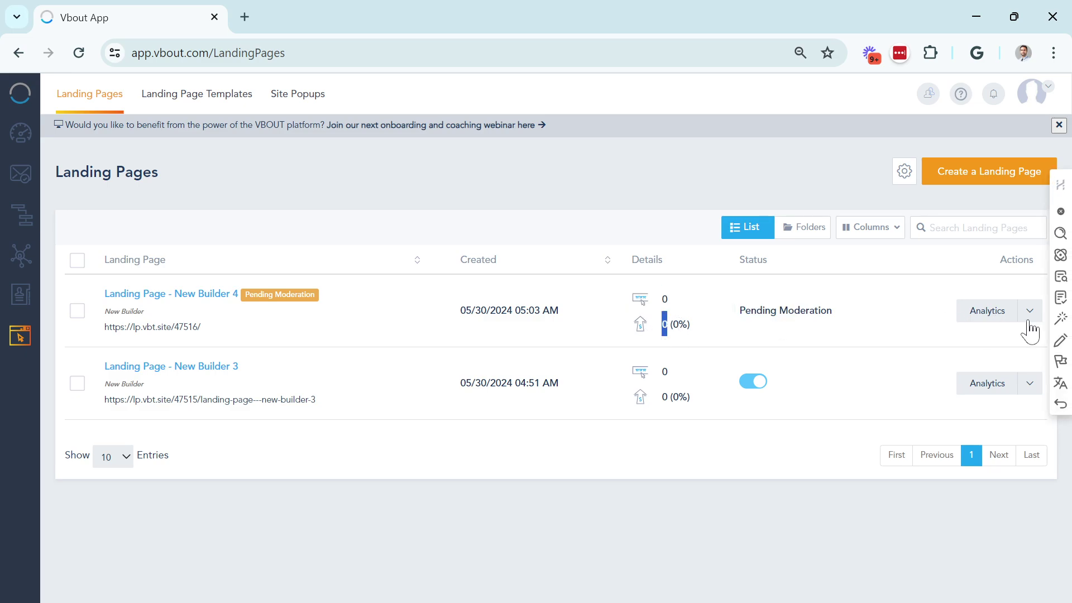
left_click(924, 328)
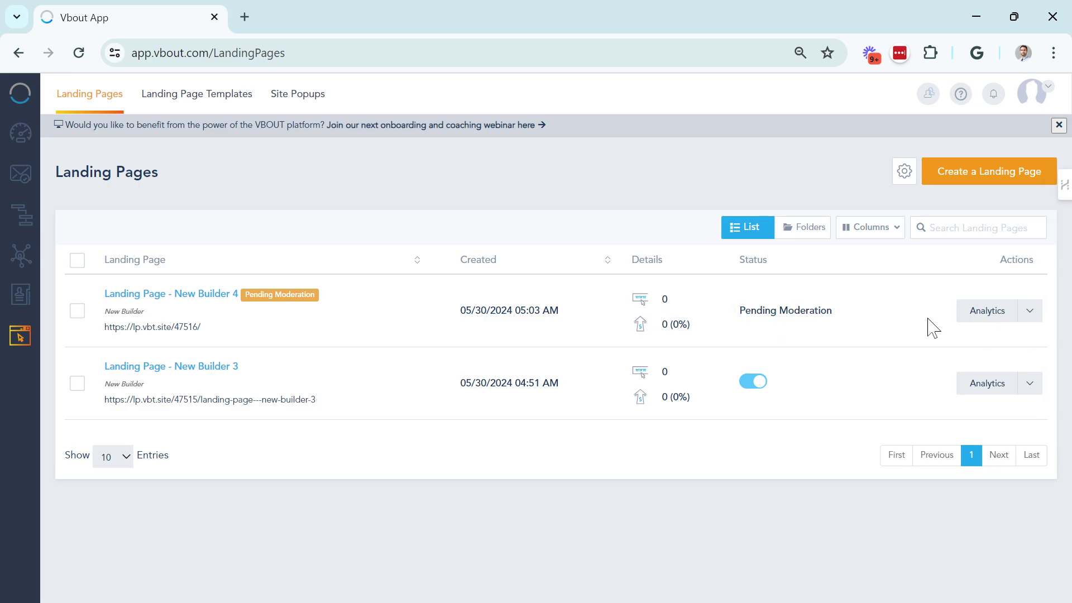
left_click(1029, 313)
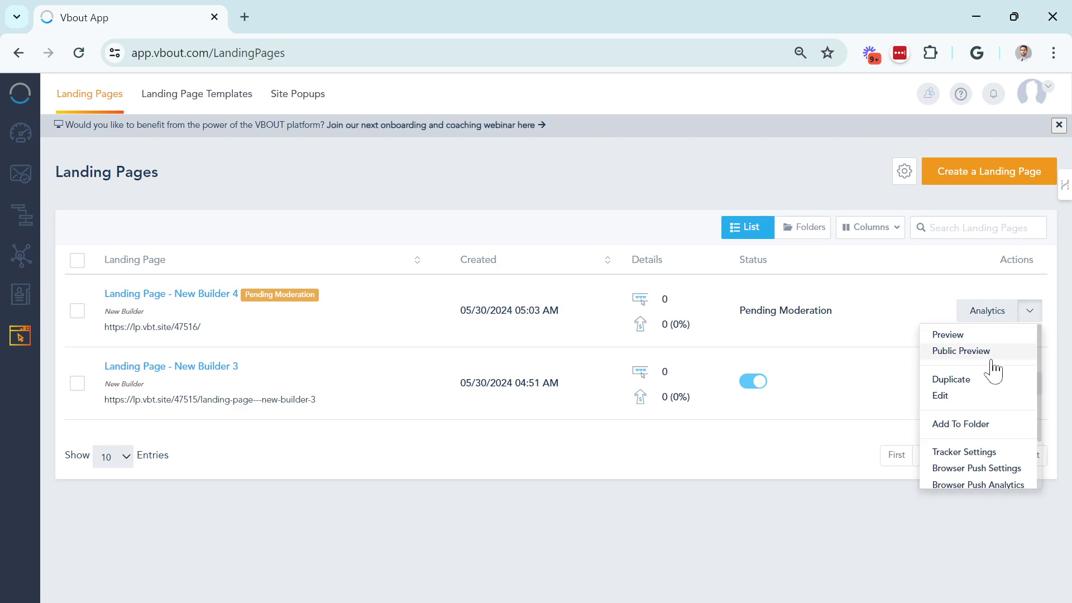
scroll(994, 375, "down", 2)
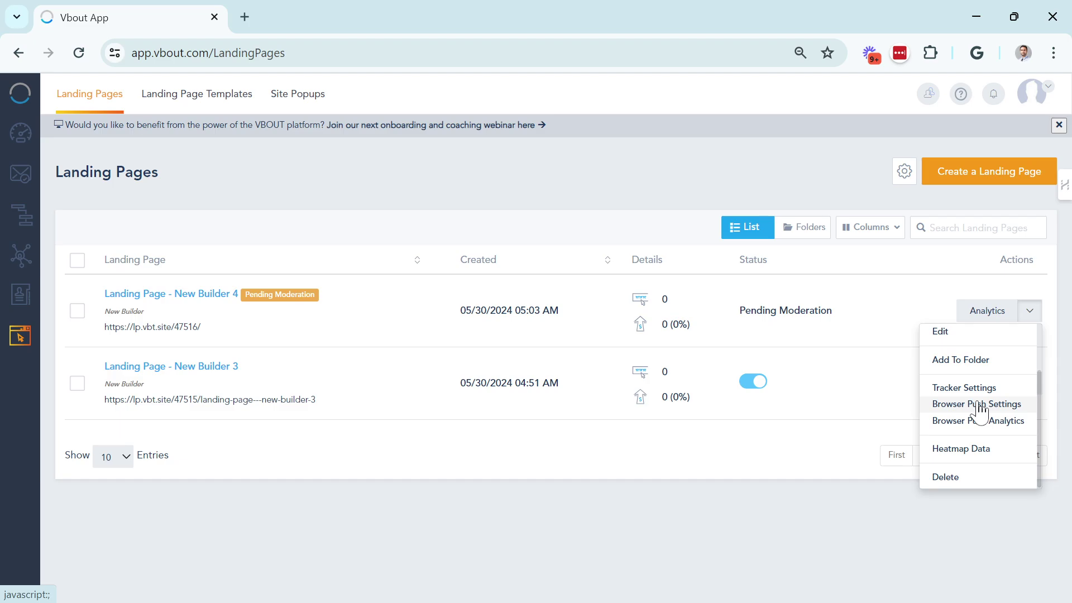
left_click(982, 394)
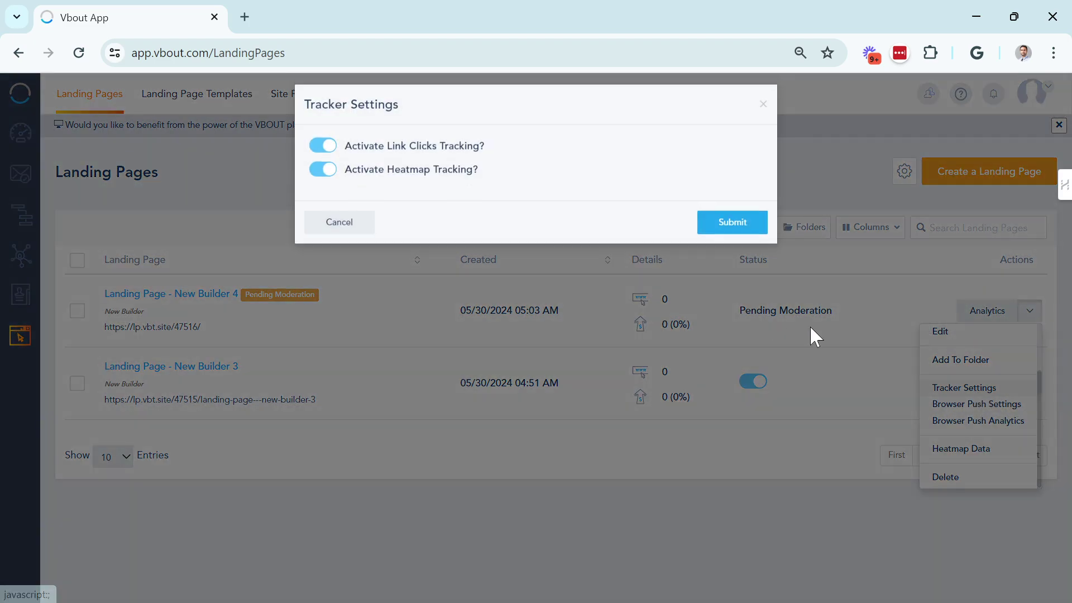
left_click(357, 237)
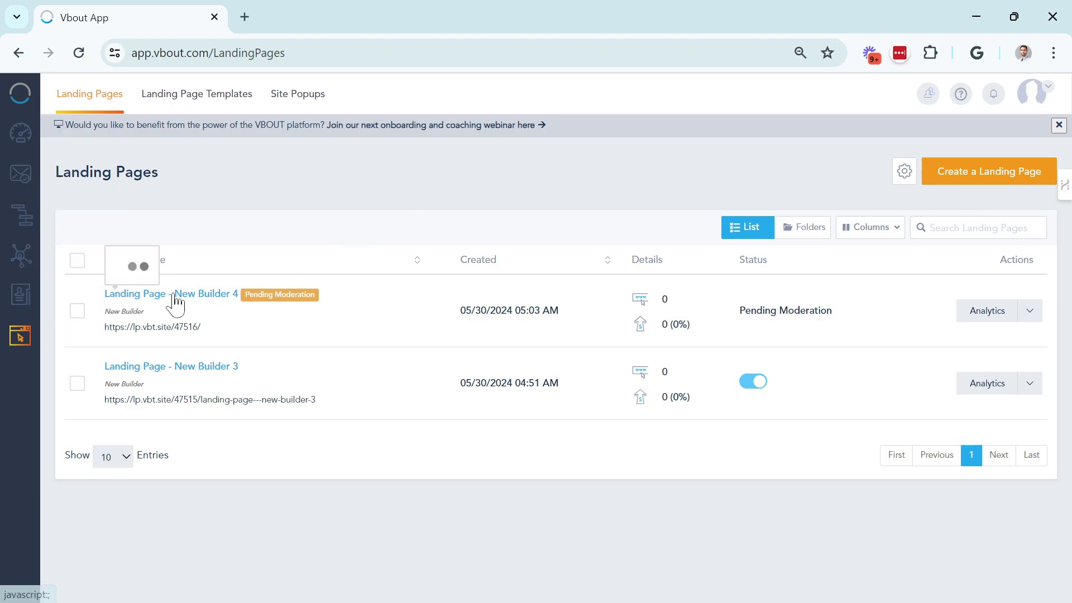
Step: Reopen Landing Page - New Builder 4 and check the [#FIRSTNAME#] and [#CODEONTHEFLY#] heading
left_click(220, 296)
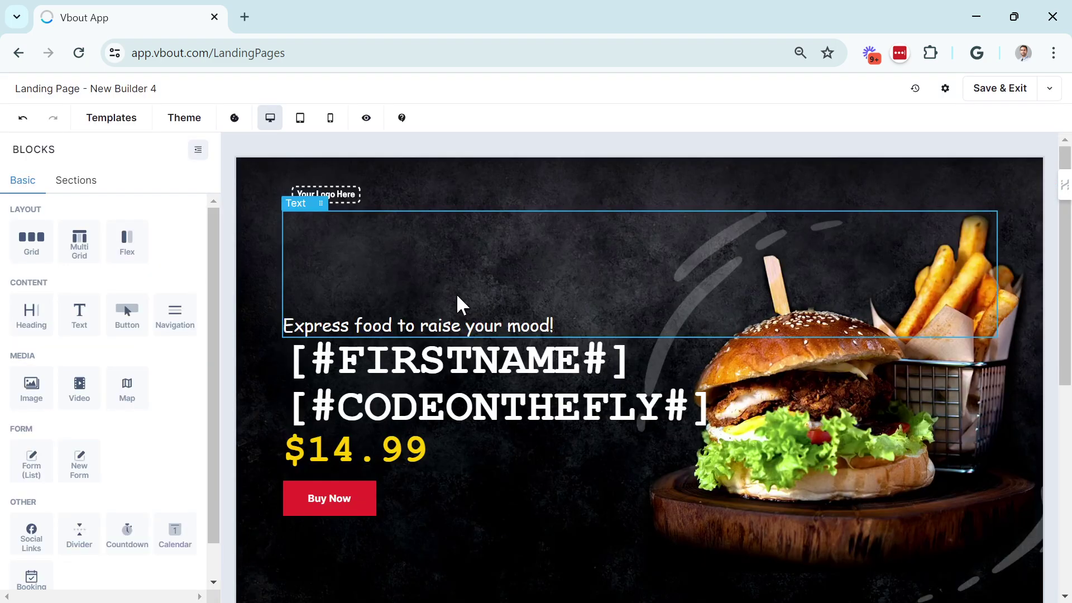
scroll(171, 313, "down", 1)
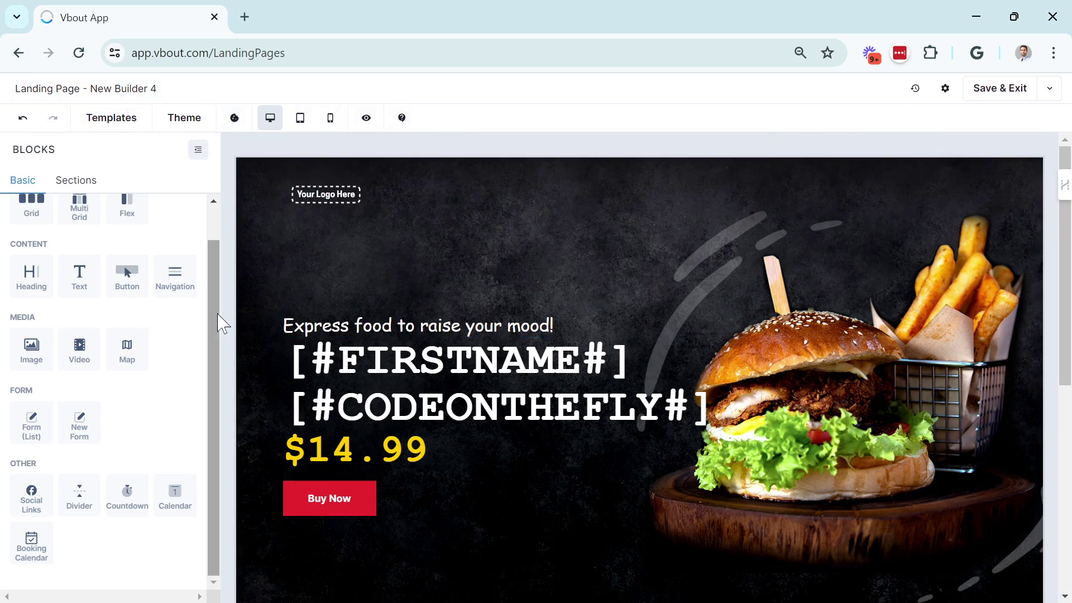
scroll(221, 290, "up", 1)
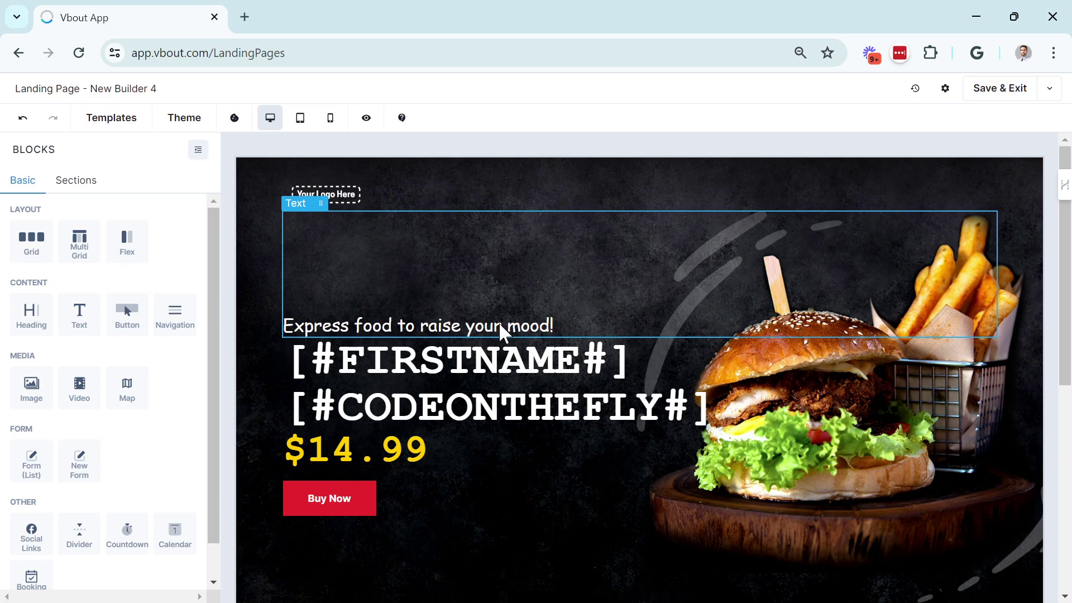